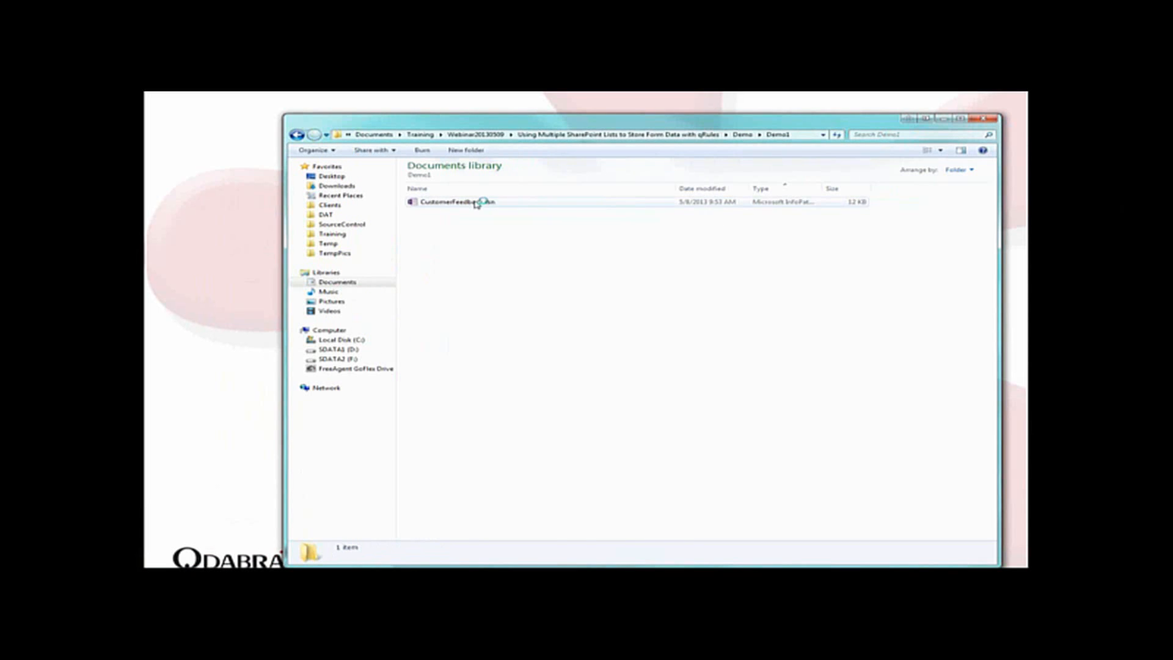
Open the CustomerFeedback form template in design mode and expand FeedbackGroup to show the fields of its repeating group
right_click(476, 202)
click(504, 217)
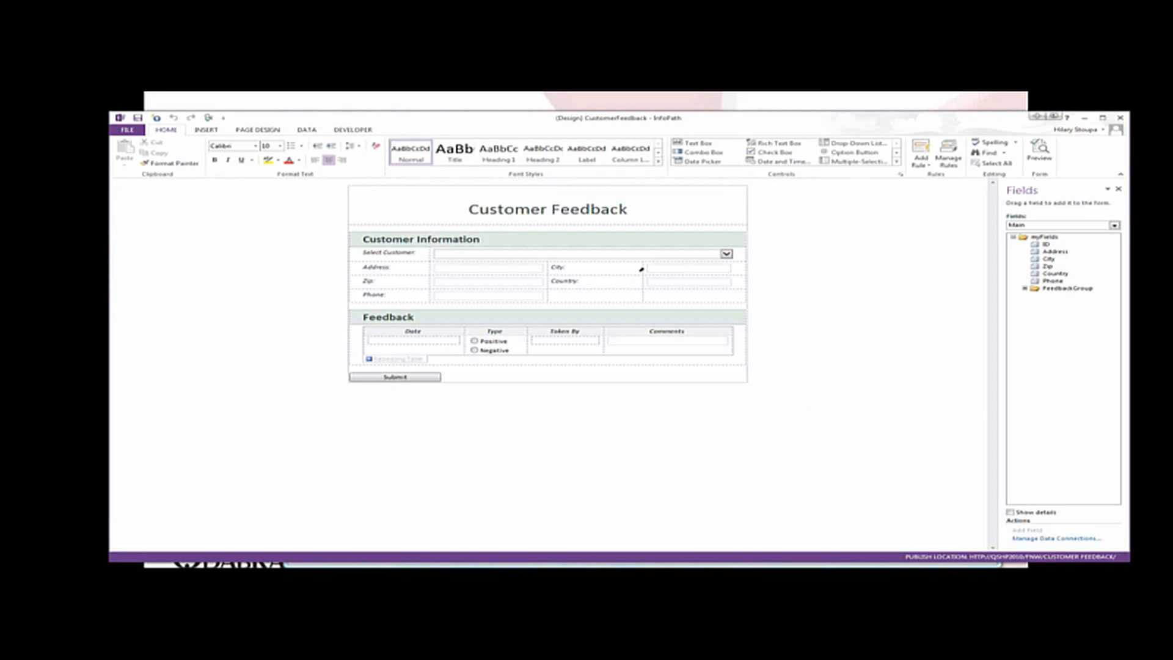
click(1026, 289)
click(1037, 296)
click(1057, 296)
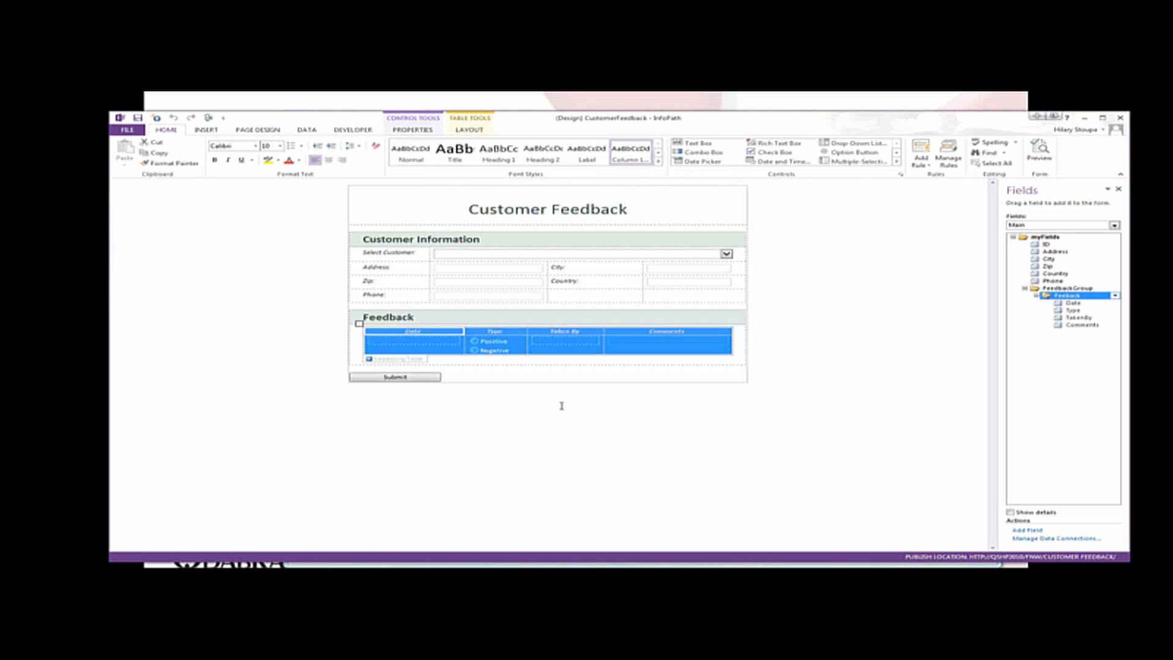
Inspect which fields the Date, Taken By and Comments controls in the Feedback repeating table are bound to
click(431, 344)
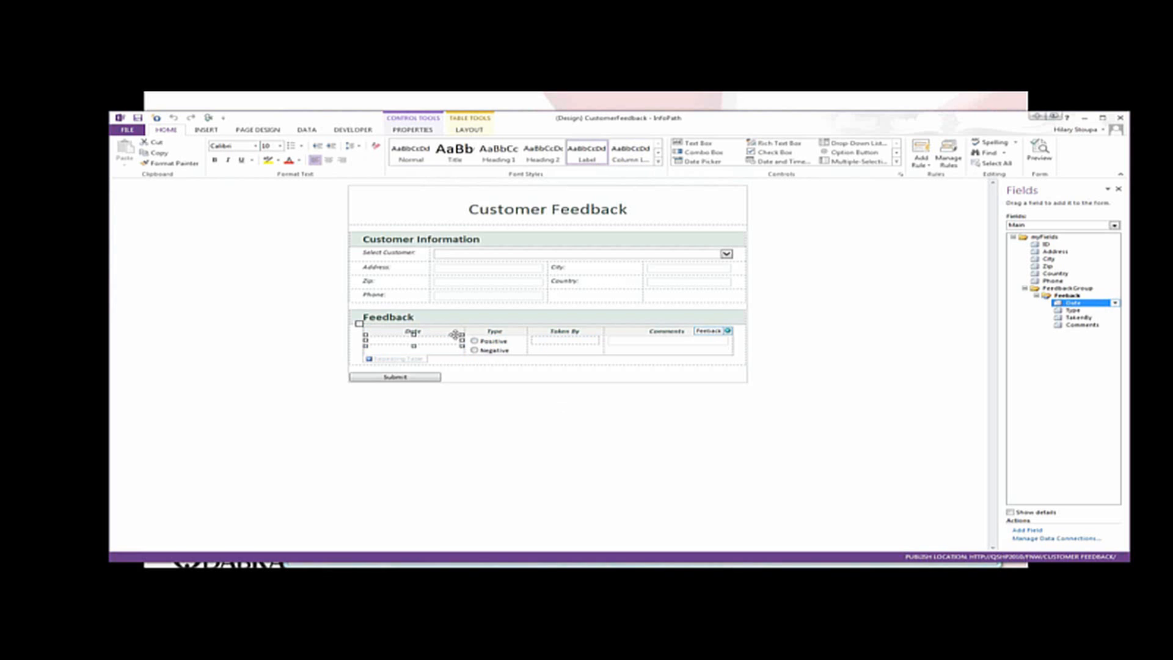
click(577, 341)
click(621, 345)
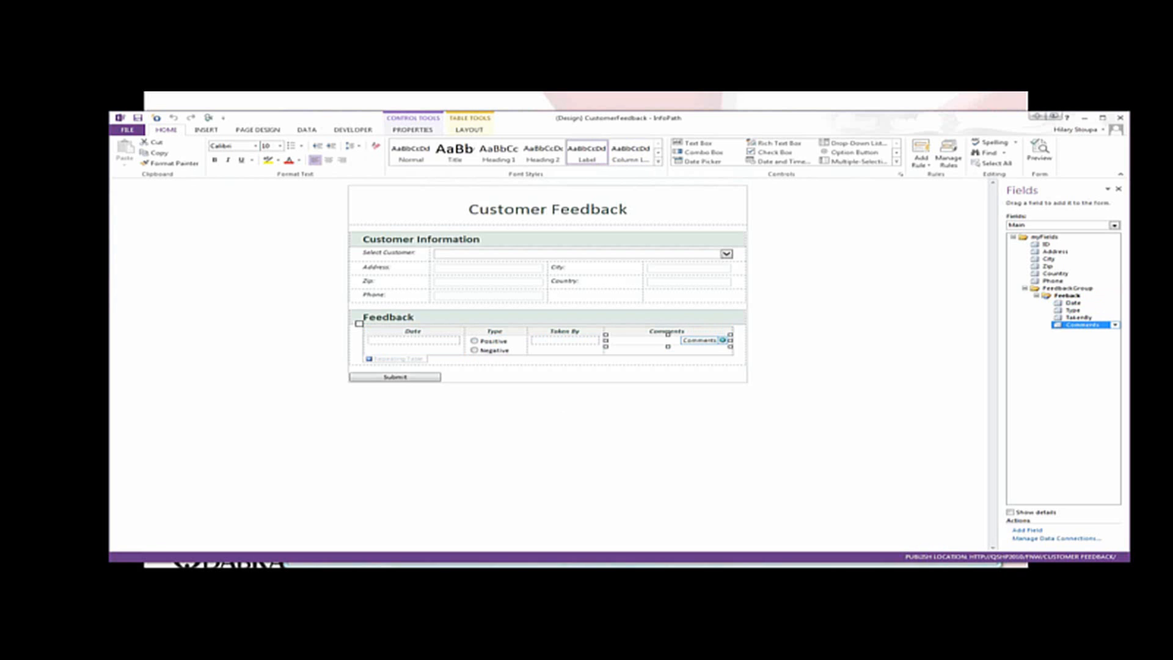
Switch to the NorthWind SharePoint site in the browser, resize and reposition its window, and open the Customer Feedback library
key(alt+Tab)
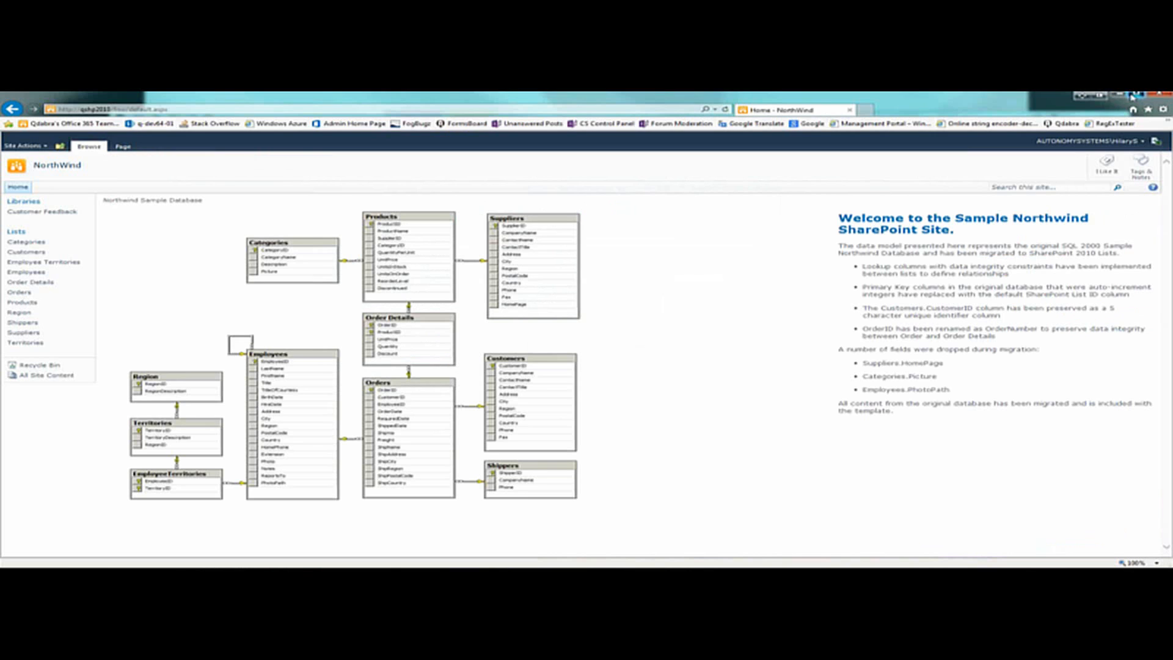
click(1131, 96)
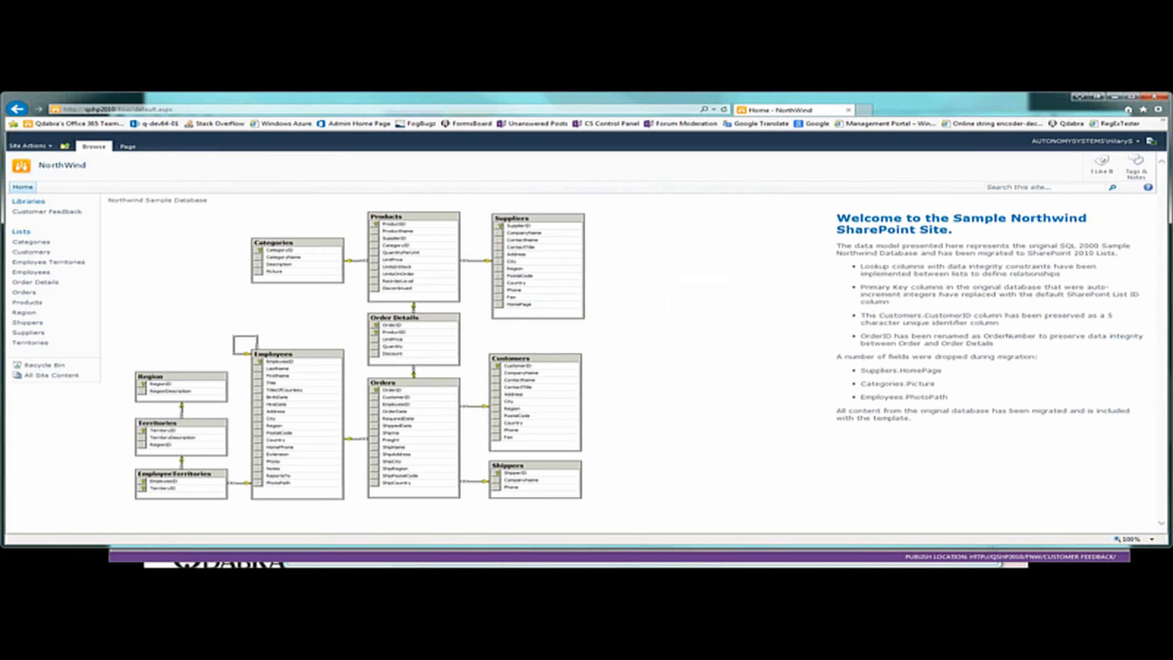
drag(1169, 545, 1057, 563)
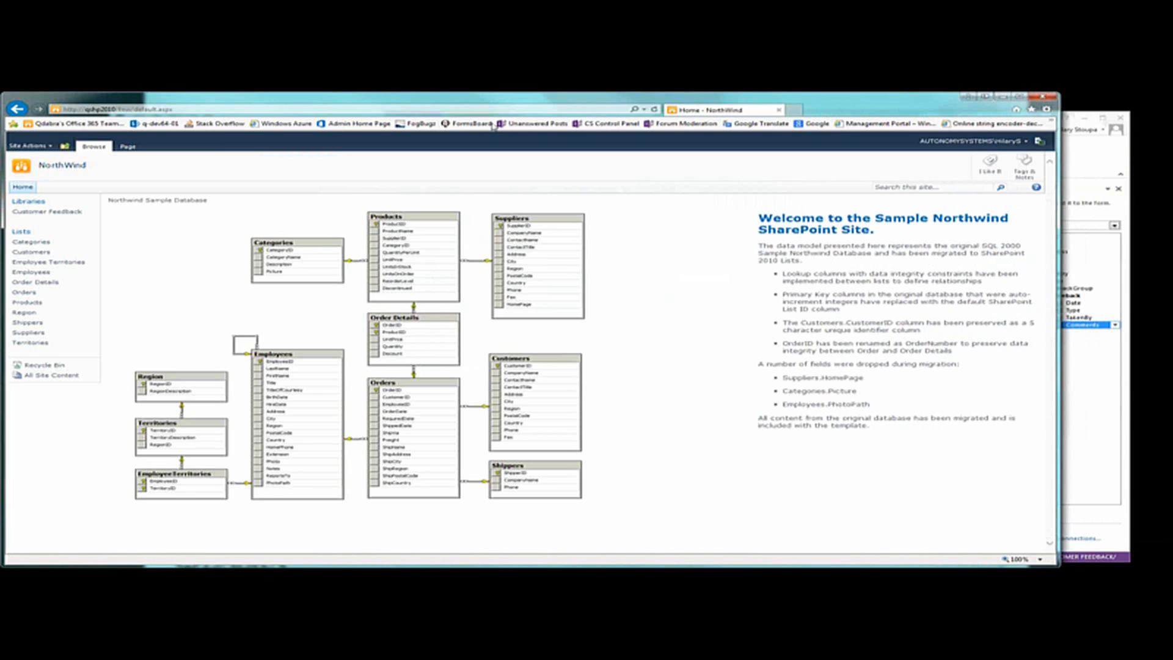
drag(494, 102, 546, 102)
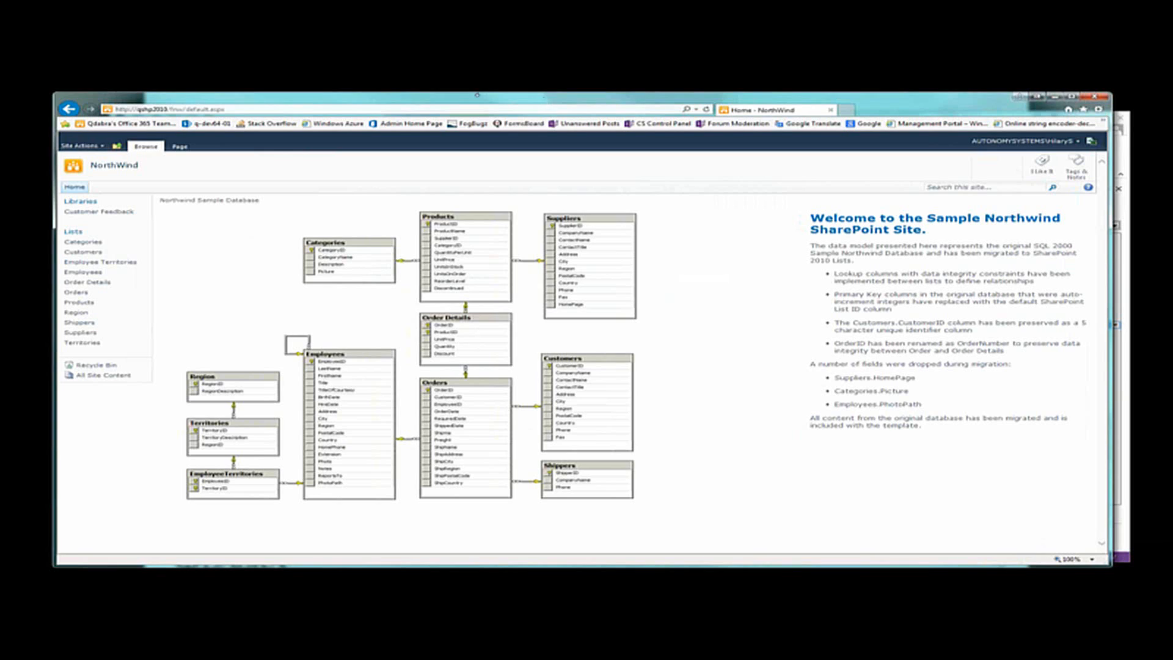
click(90, 213)
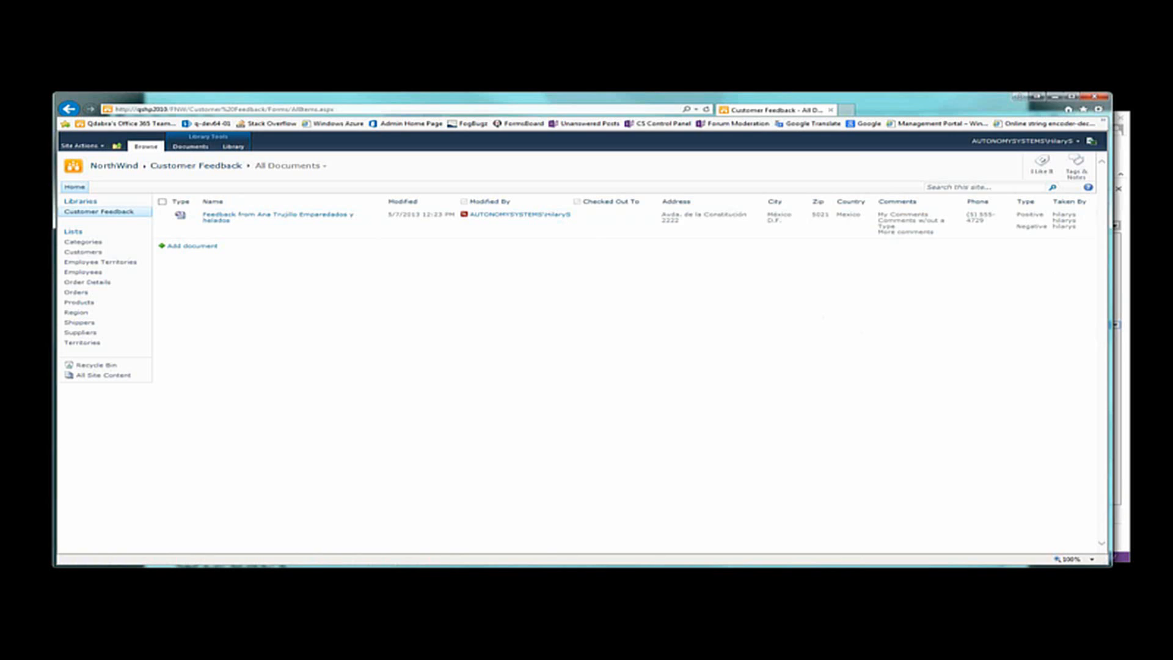
Compare the Customer Feedback library's columns with the form's Feedback fields, and close the CustomerFeedback template in InfoPath
mouse_move(433, 578)
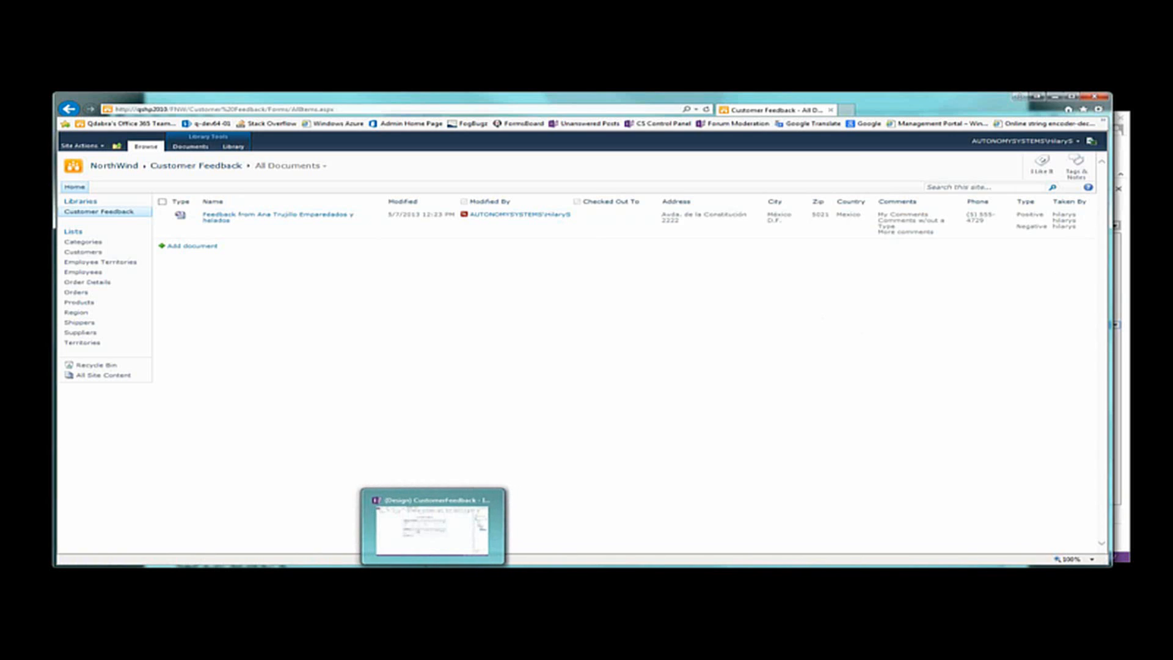
click(426, 552)
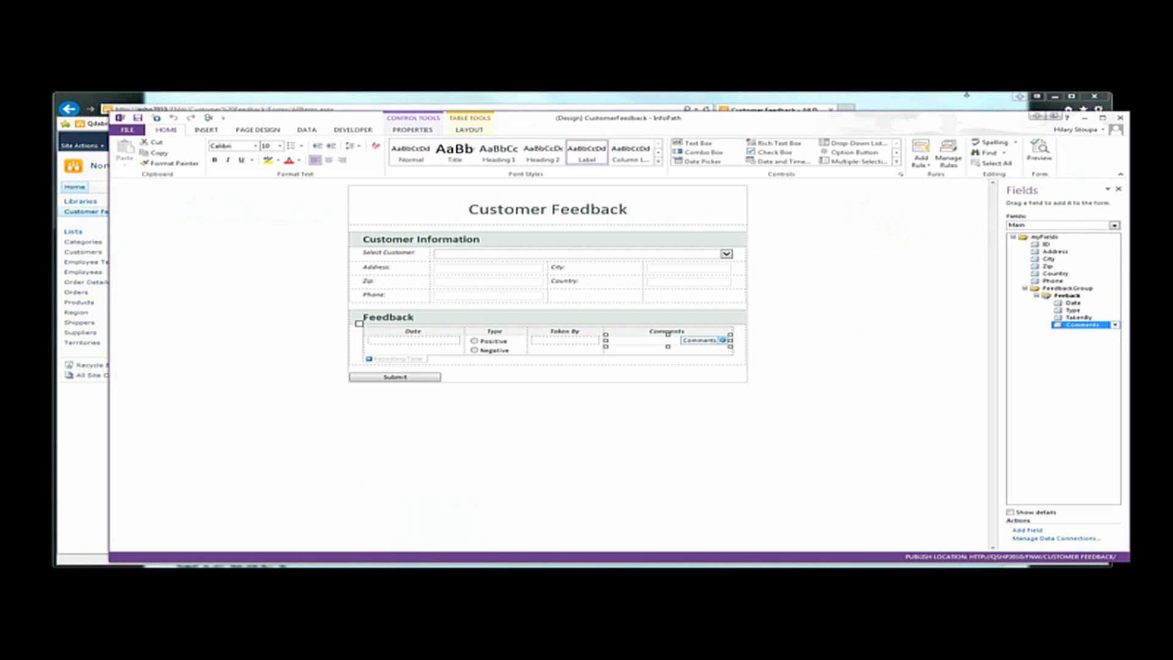
click(76, 415)
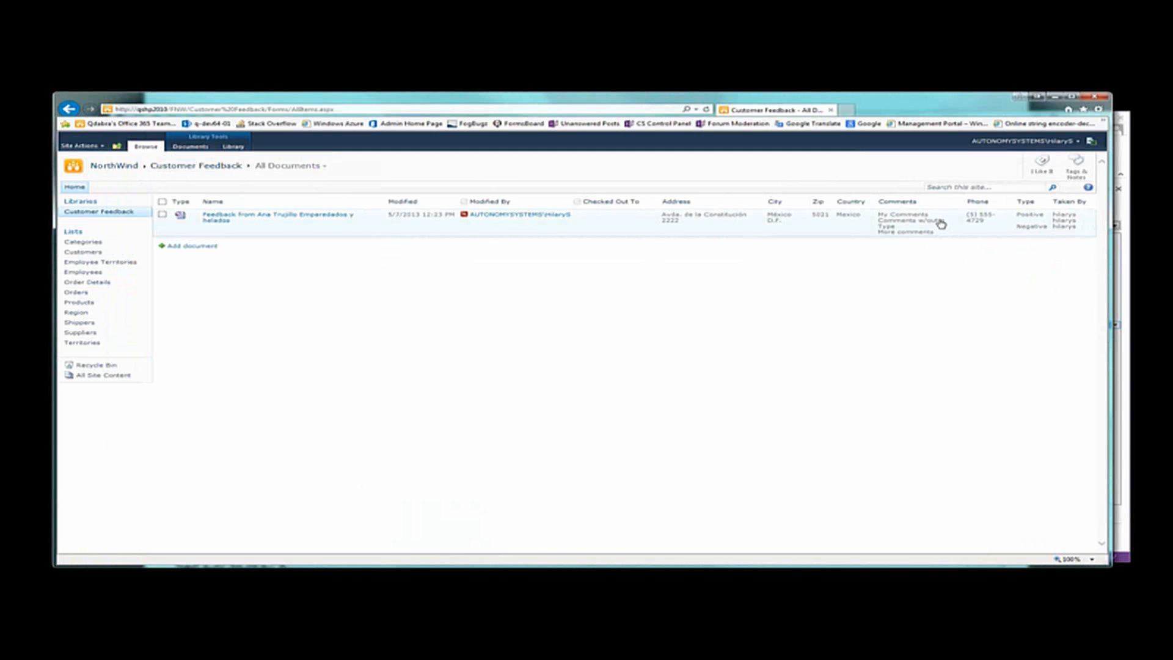
click(1130, 285)
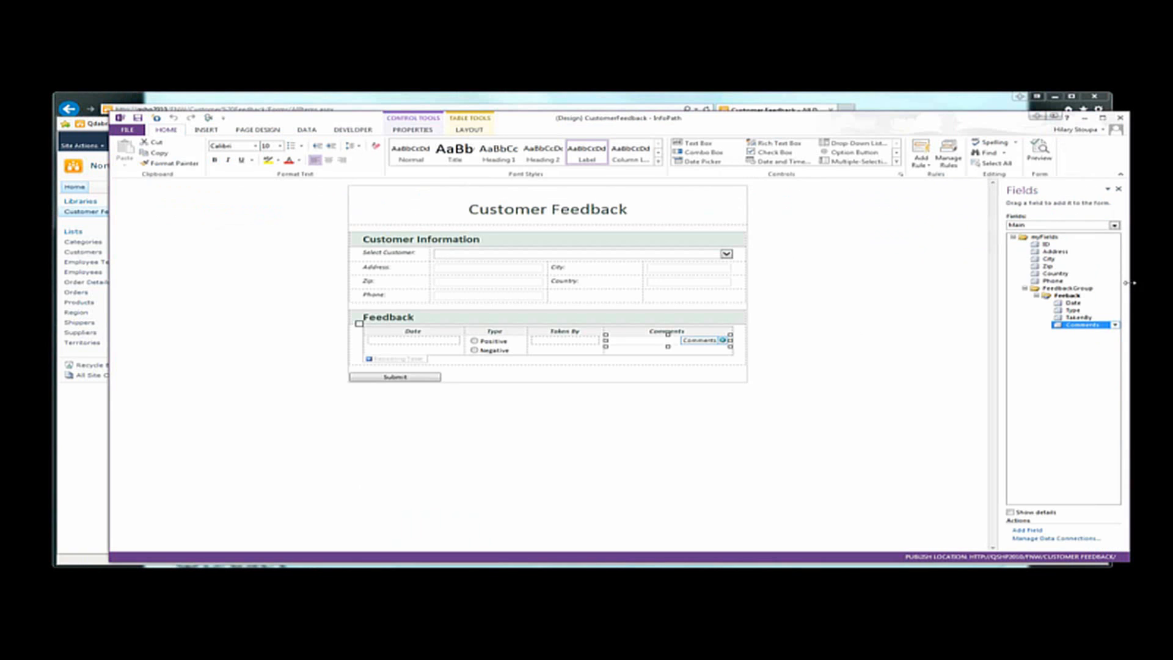
click(1120, 117)
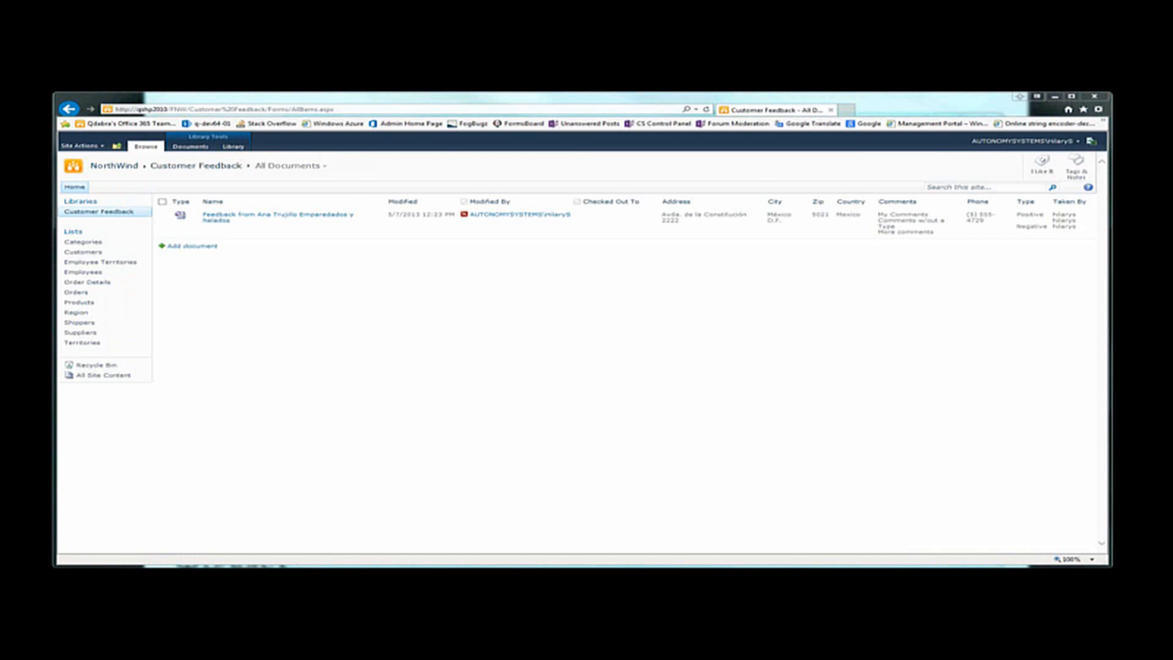
Open the CustomerOrdersAndDetails form template from the Demo2 folder in design mode and preview the form
key(alt+Tab)
click(742, 135)
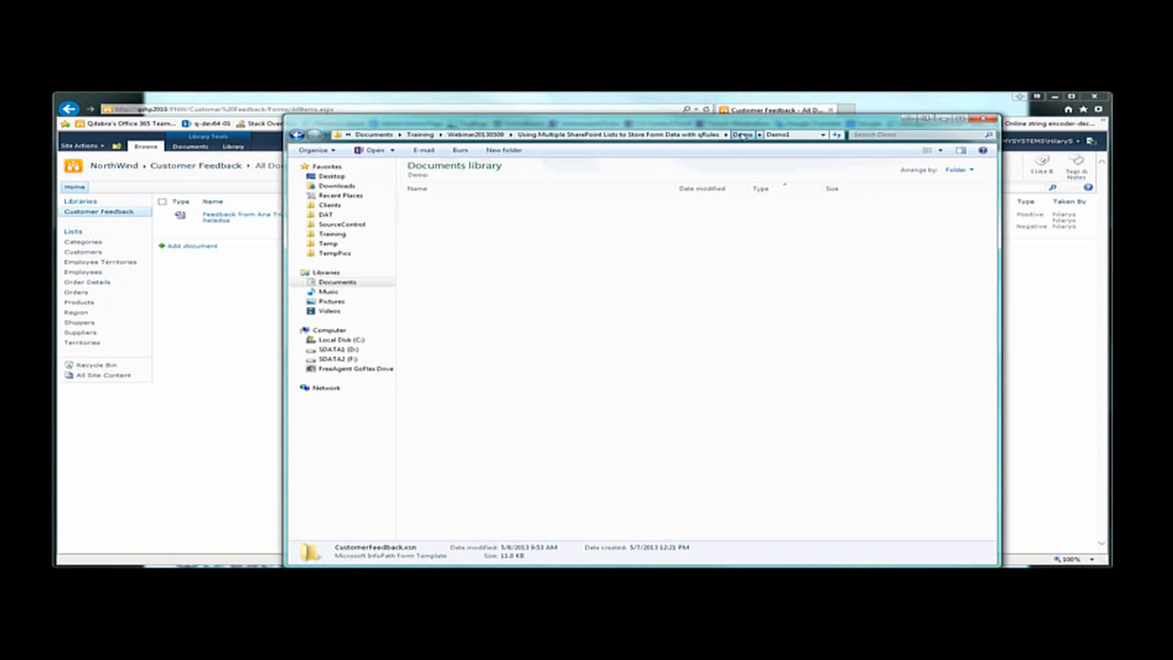
double_click(447, 215)
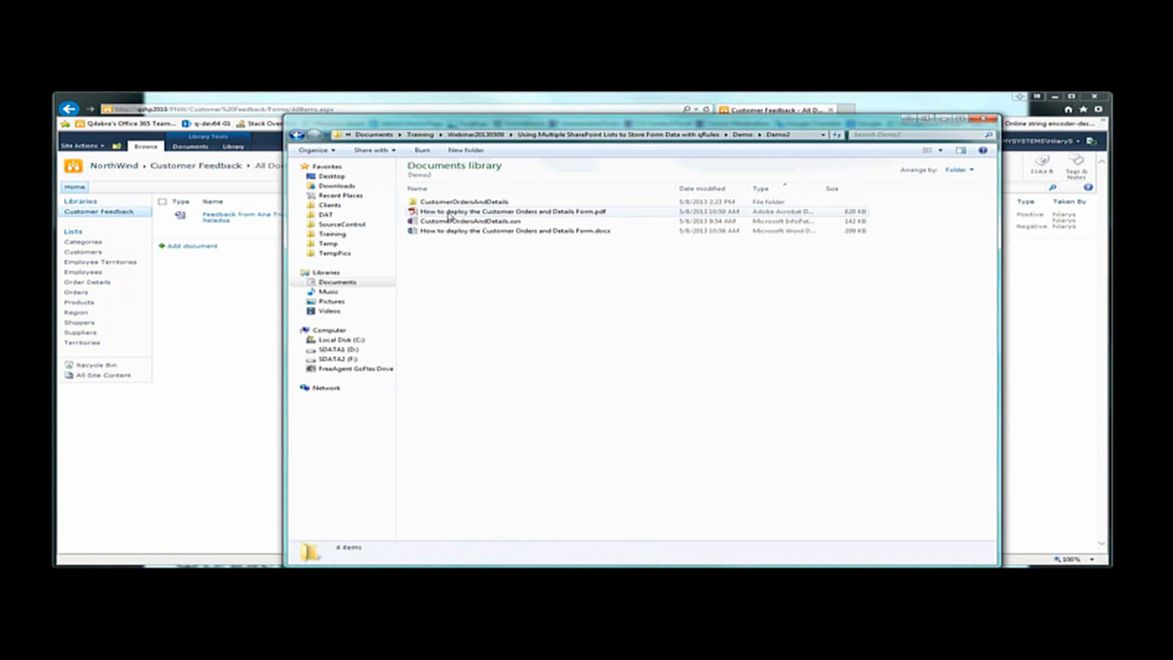
right_click(444, 223)
click(463, 240)
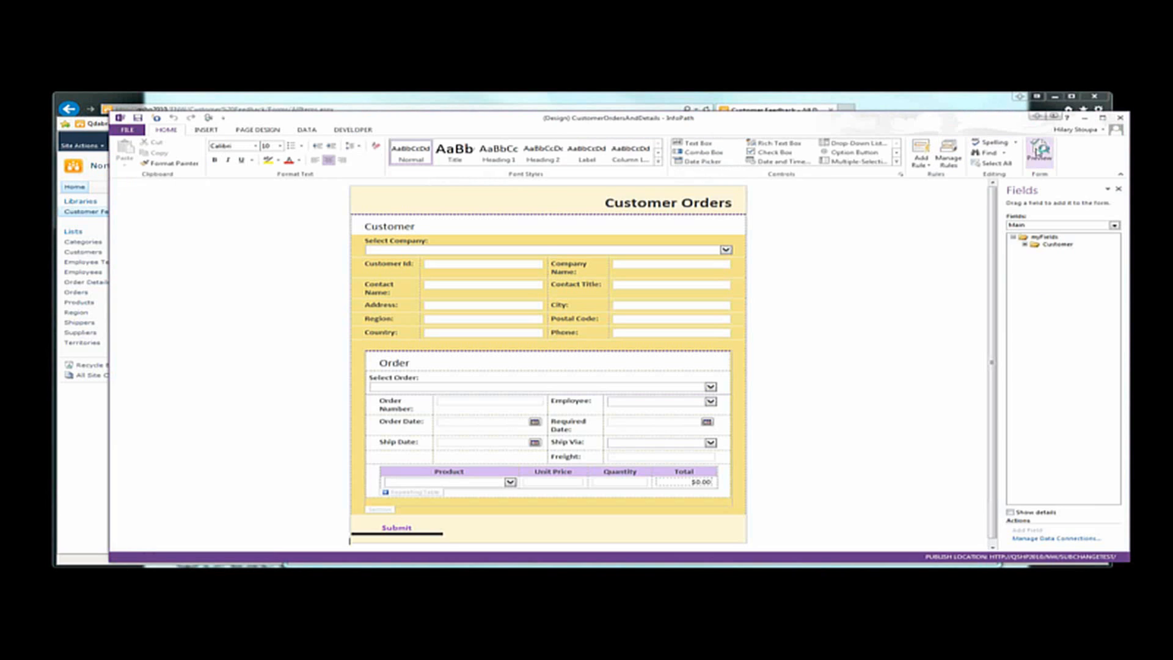
click(1041, 150)
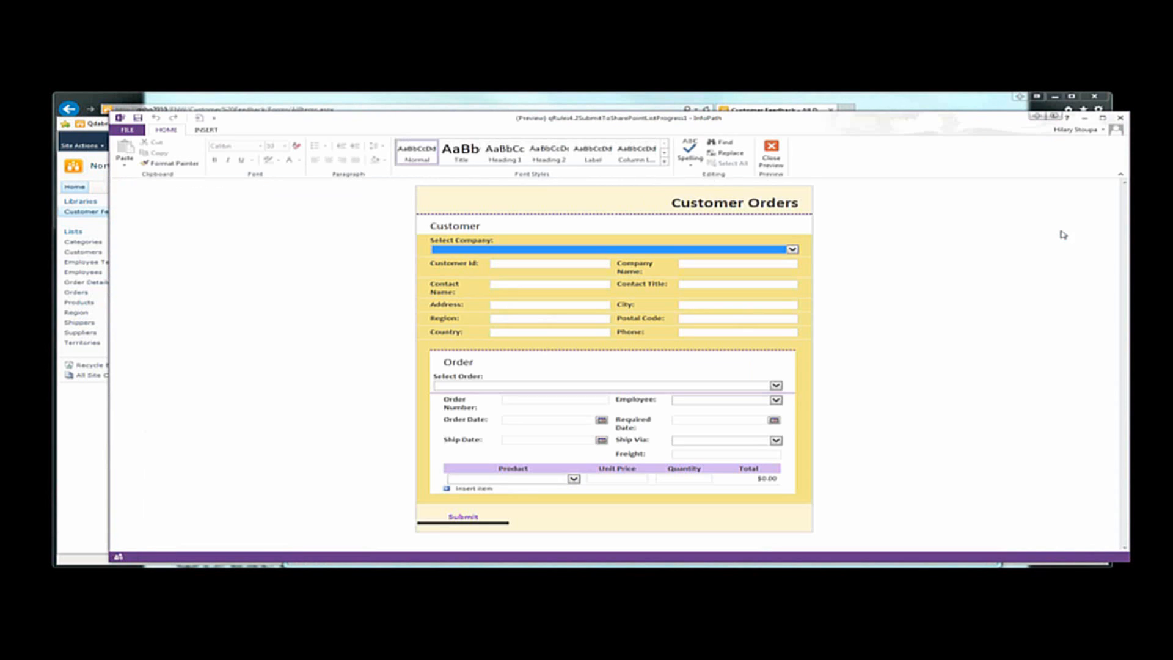
Look over the NorthWind site's lists in the browser and return to the Customer Orders form preview
click(84, 420)
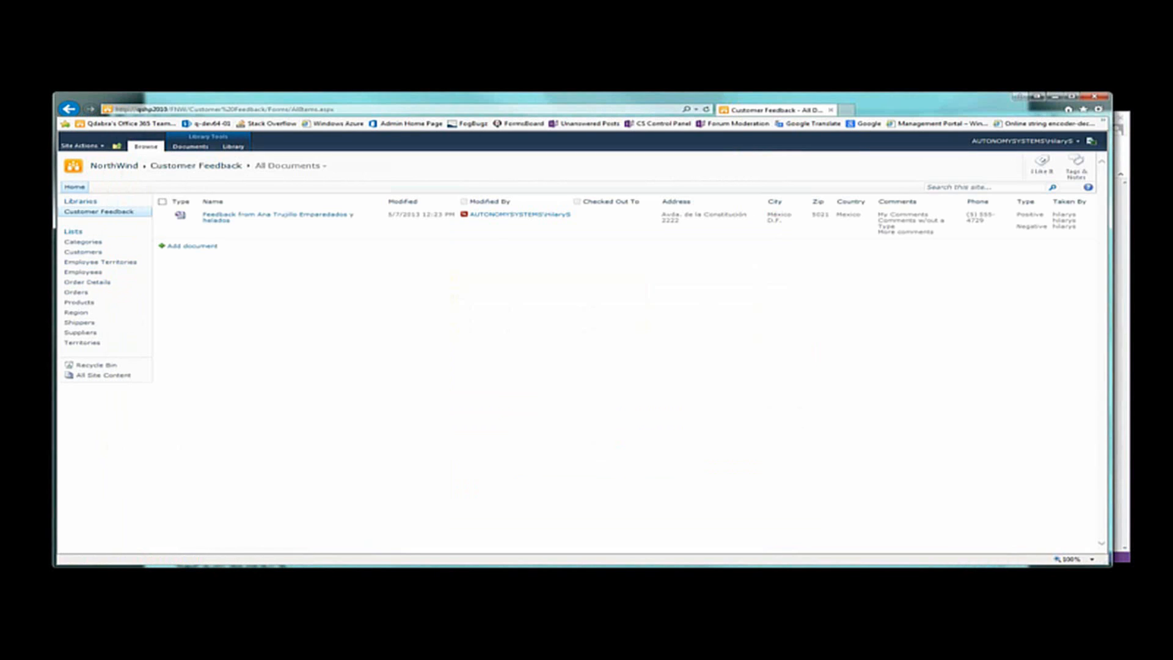
mouse_move(470, 565)
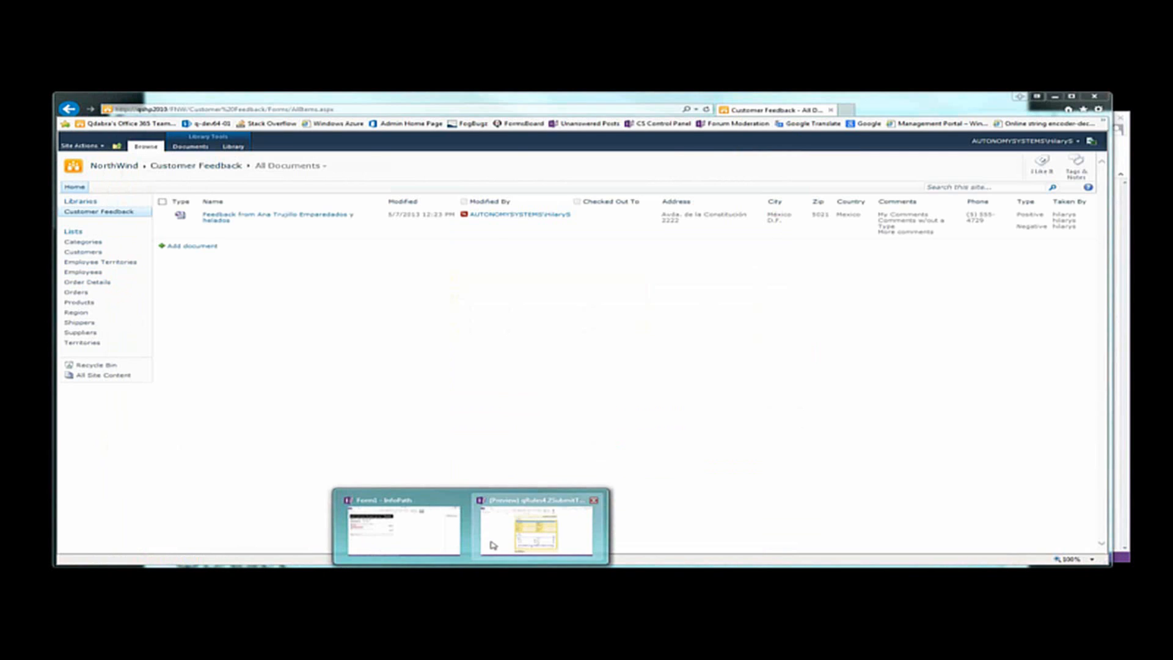
click(494, 545)
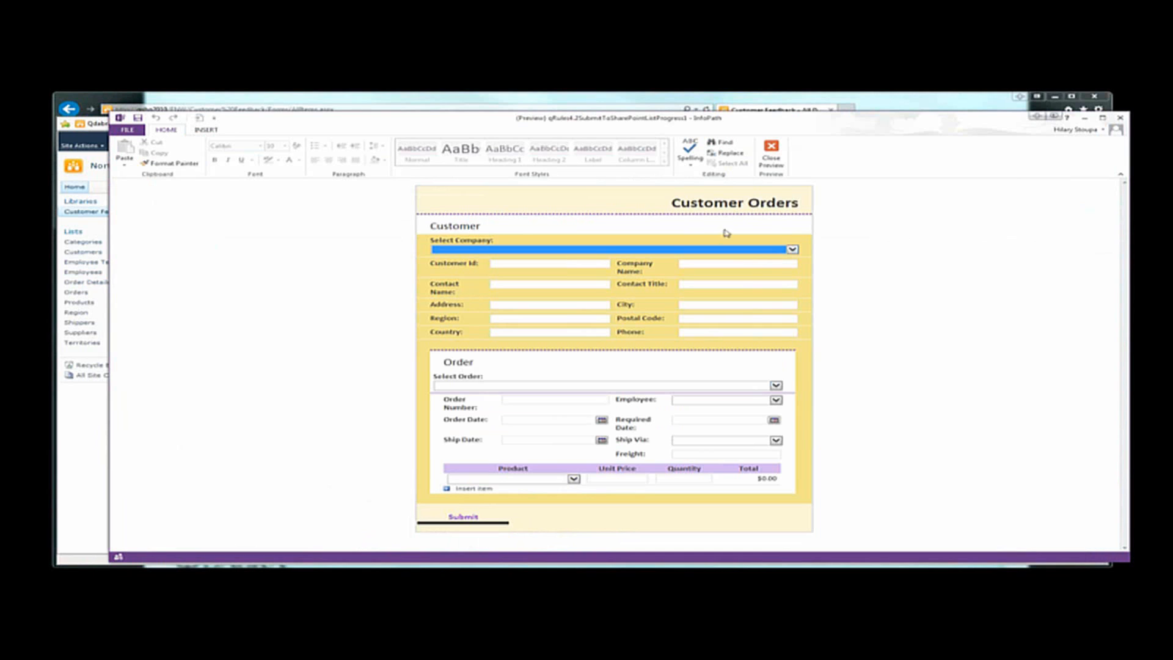
Select B's Beverages as the company and load its order dated 5-15-1997
click(793, 250)
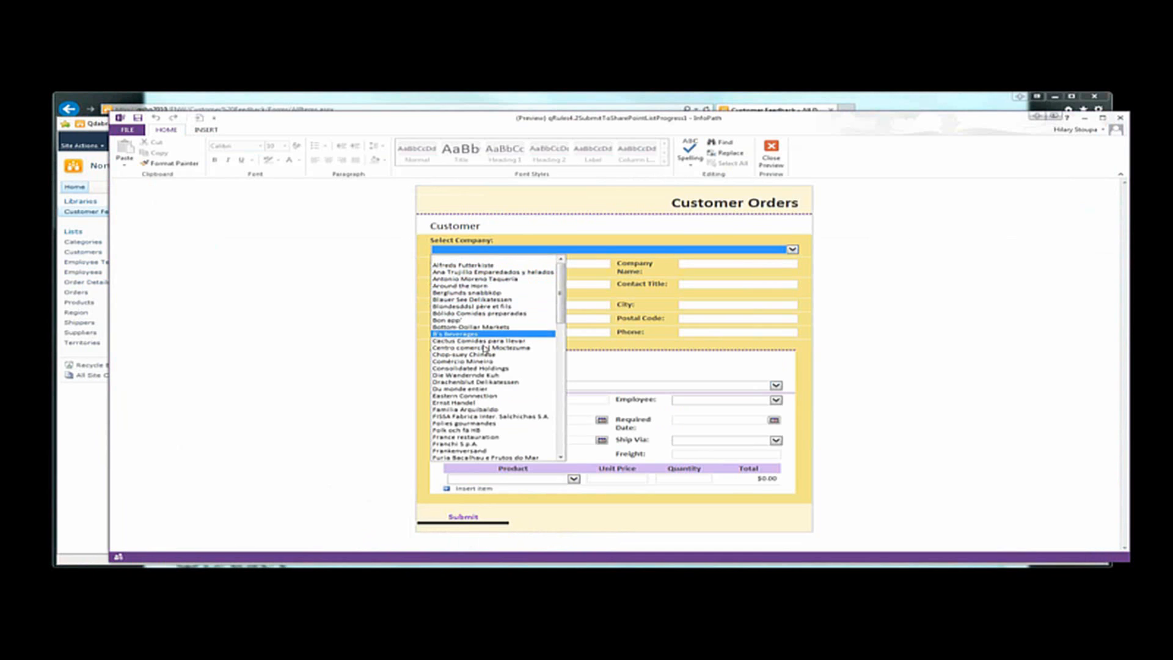
click(480, 334)
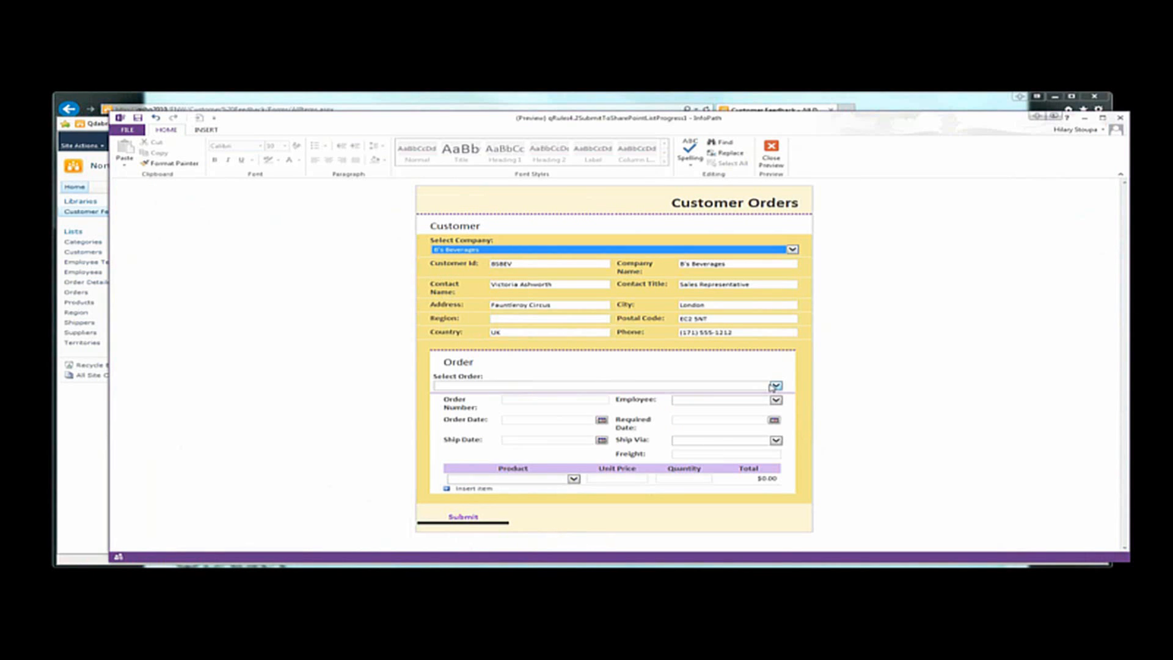
click(775, 386)
click(776, 385)
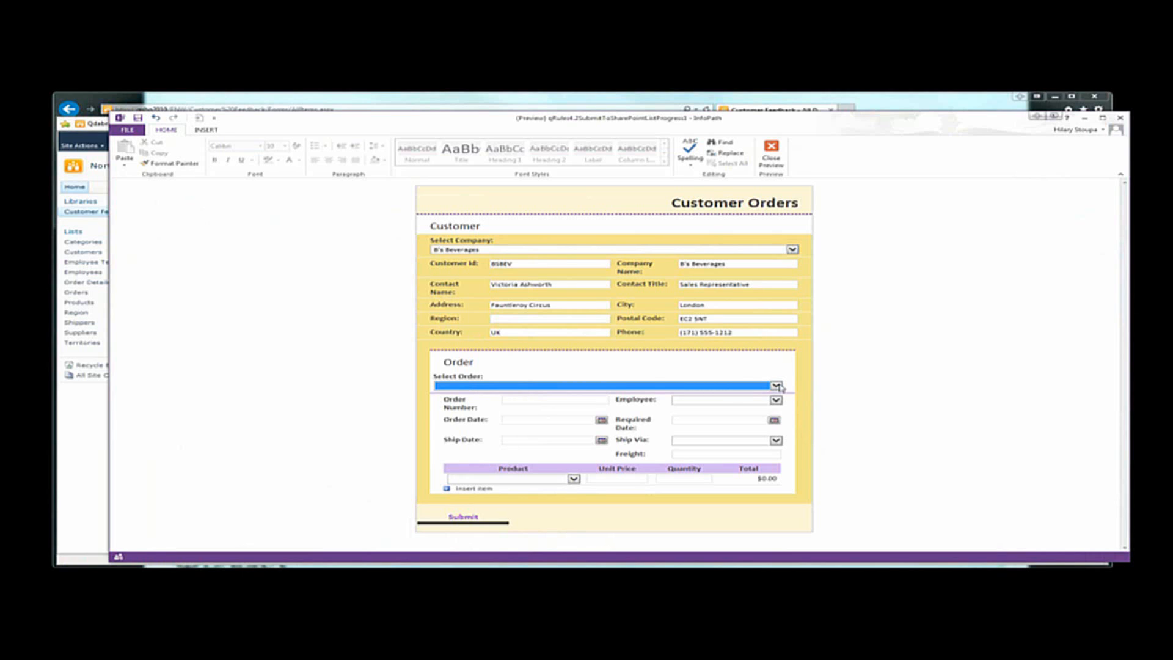
click(776, 386)
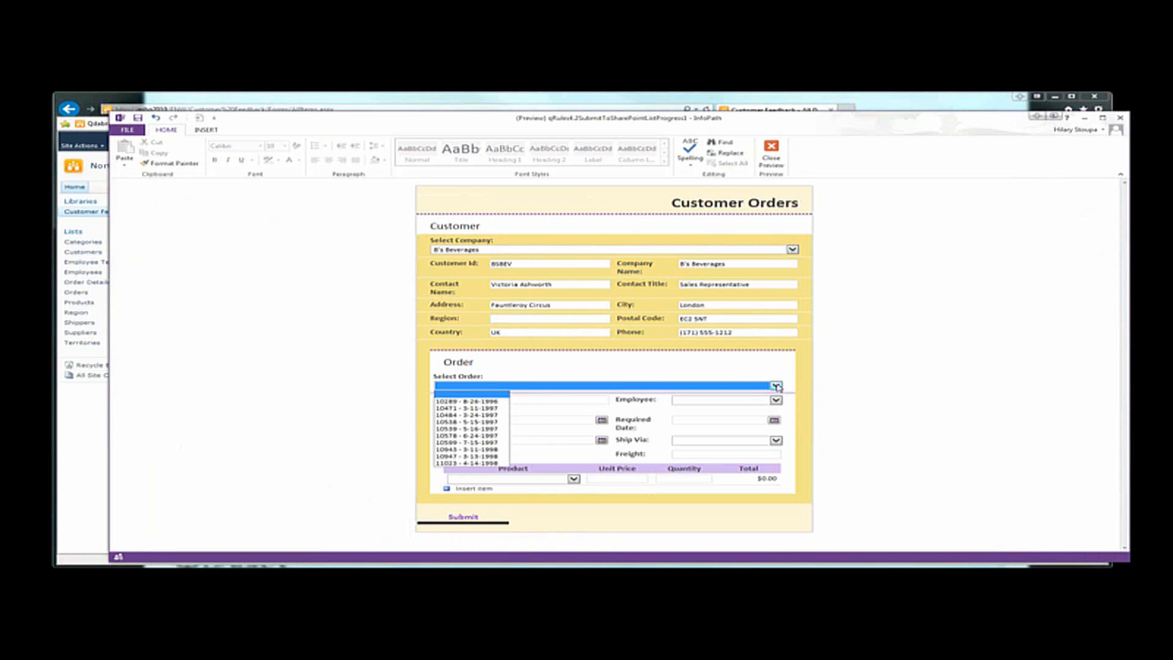
click(453, 422)
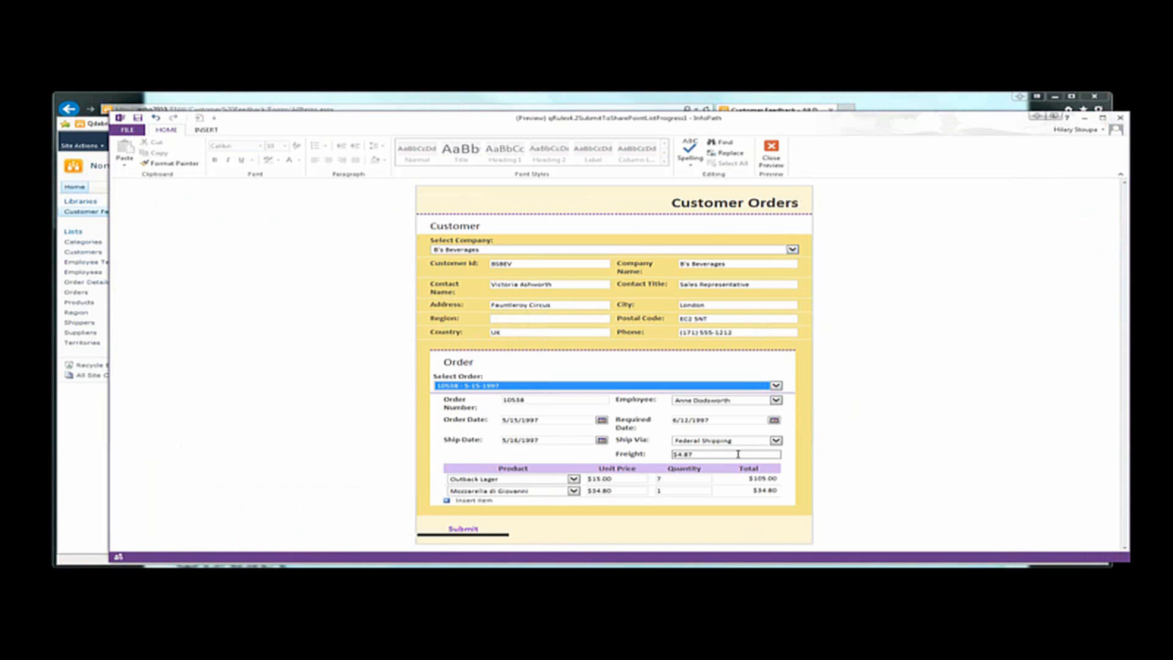
Add a Filo Mix line item with a quantity of 2 to the order and submit the form
click(467, 504)
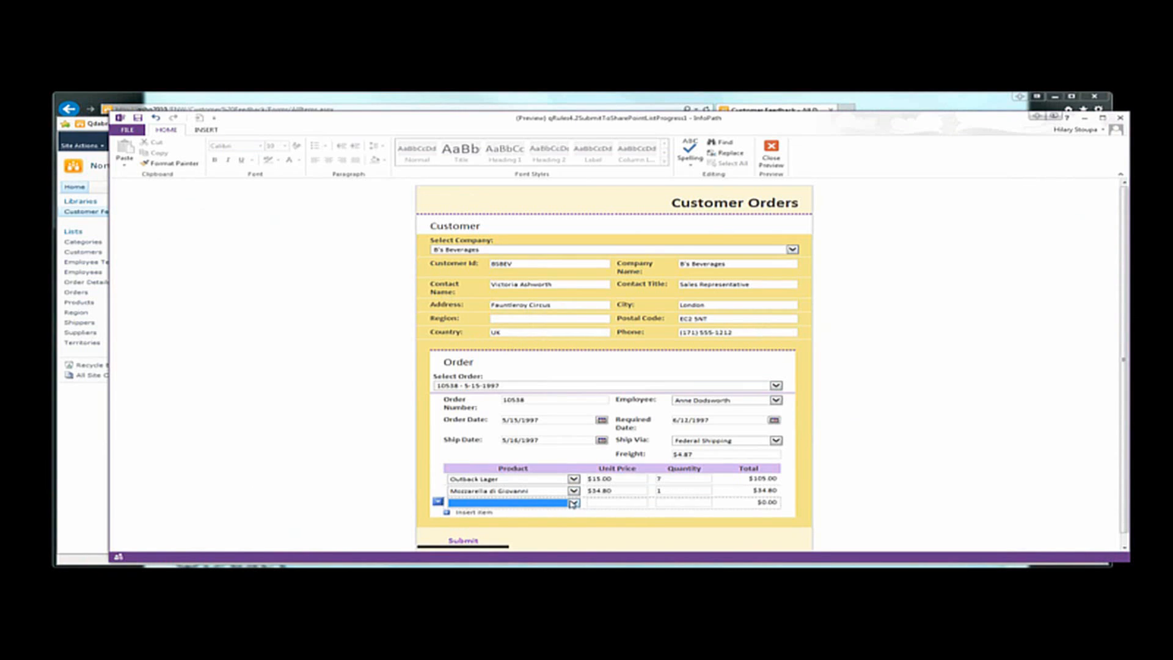
click(573, 503)
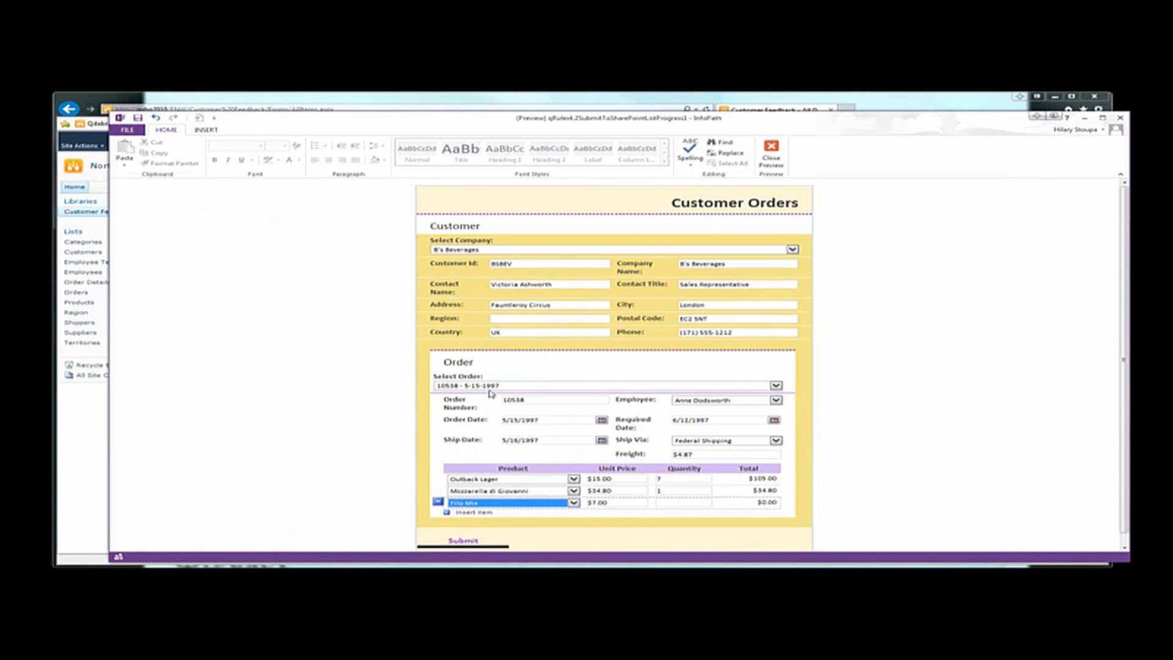
click(491, 395)
click(686, 503)
text(2)
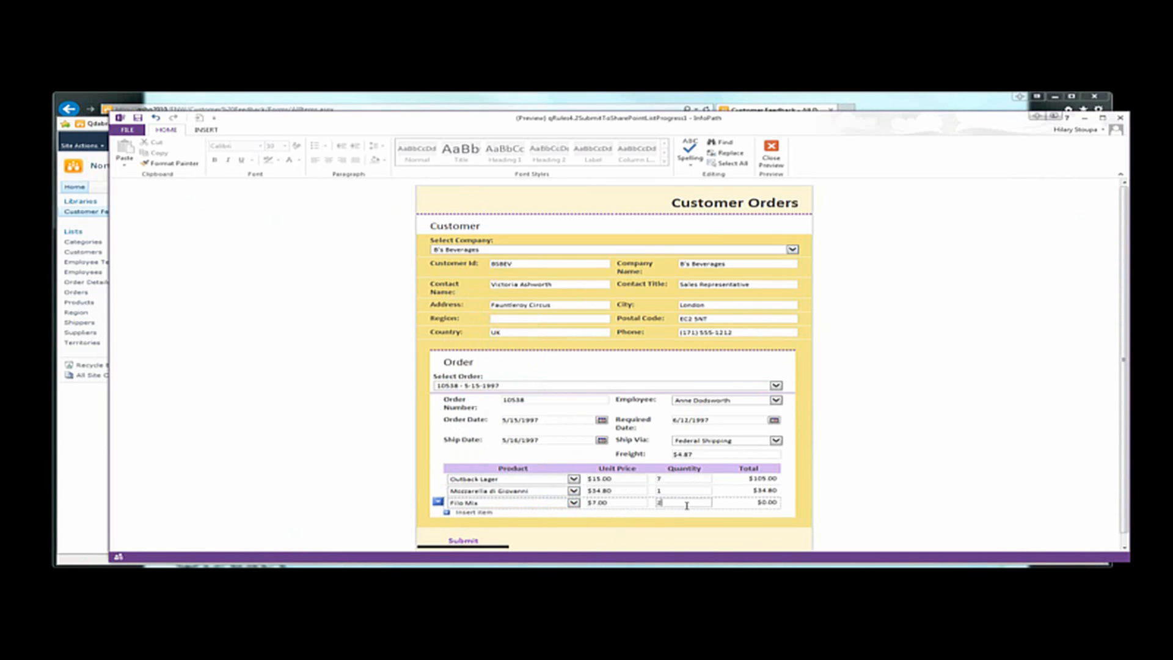
click(993, 435)
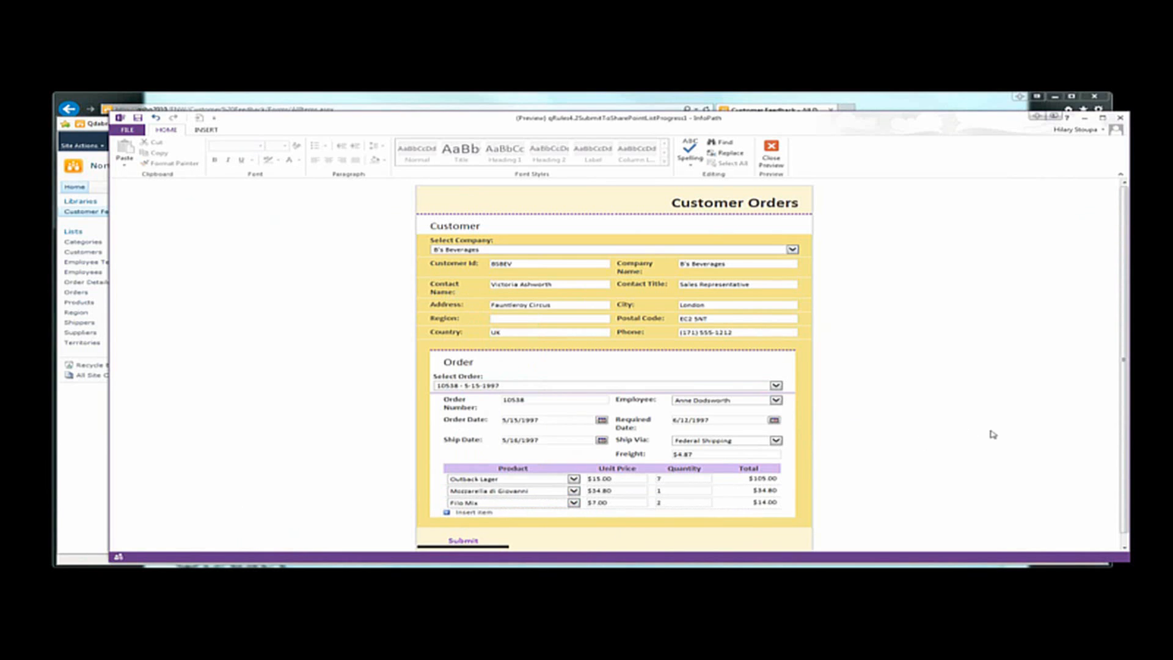
scroll(993, 434, down, 1)
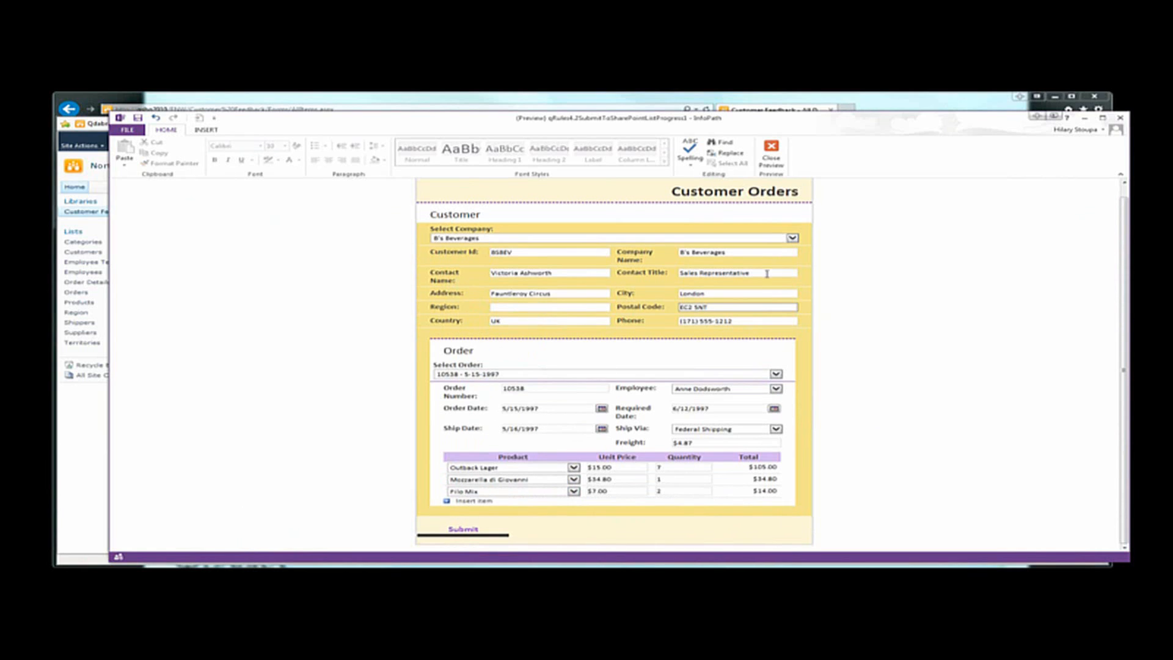
click(467, 532)
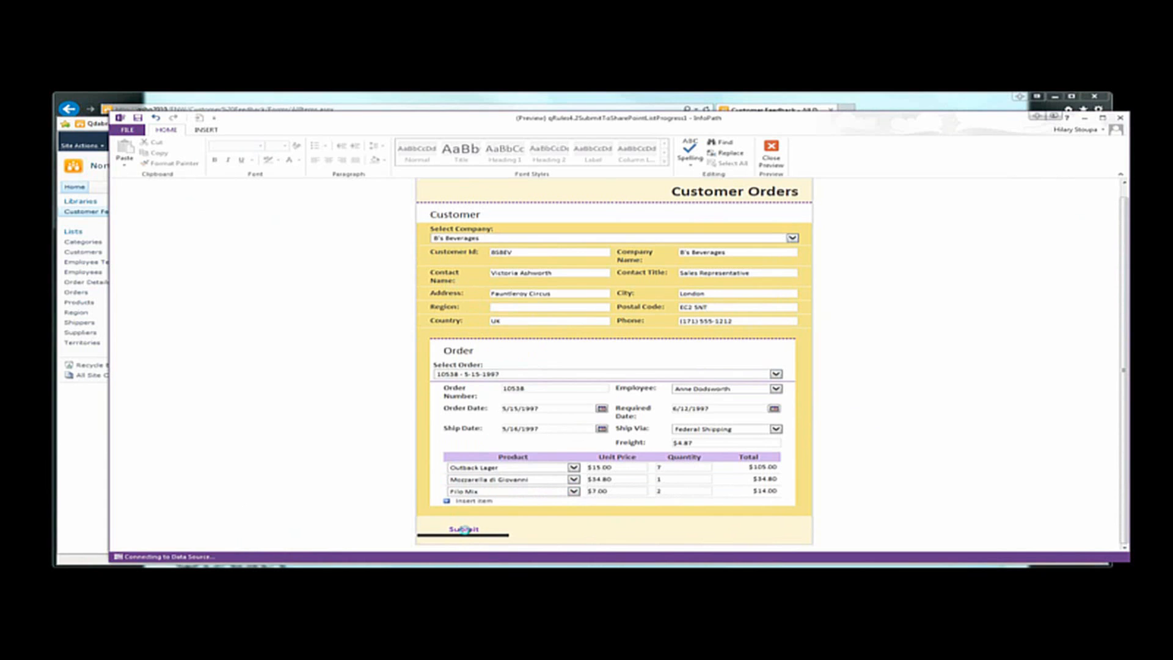
Open the NorthWind Order Details list in the browser and filter its items by the submitted order's number
click(75, 424)
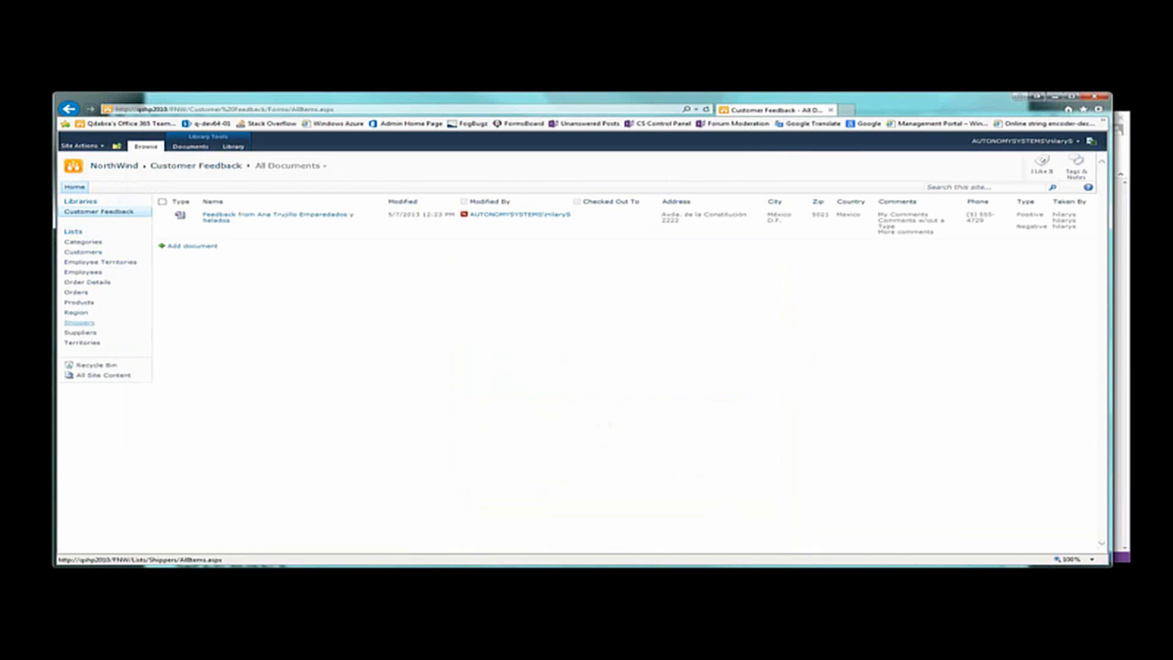
click(84, 282)
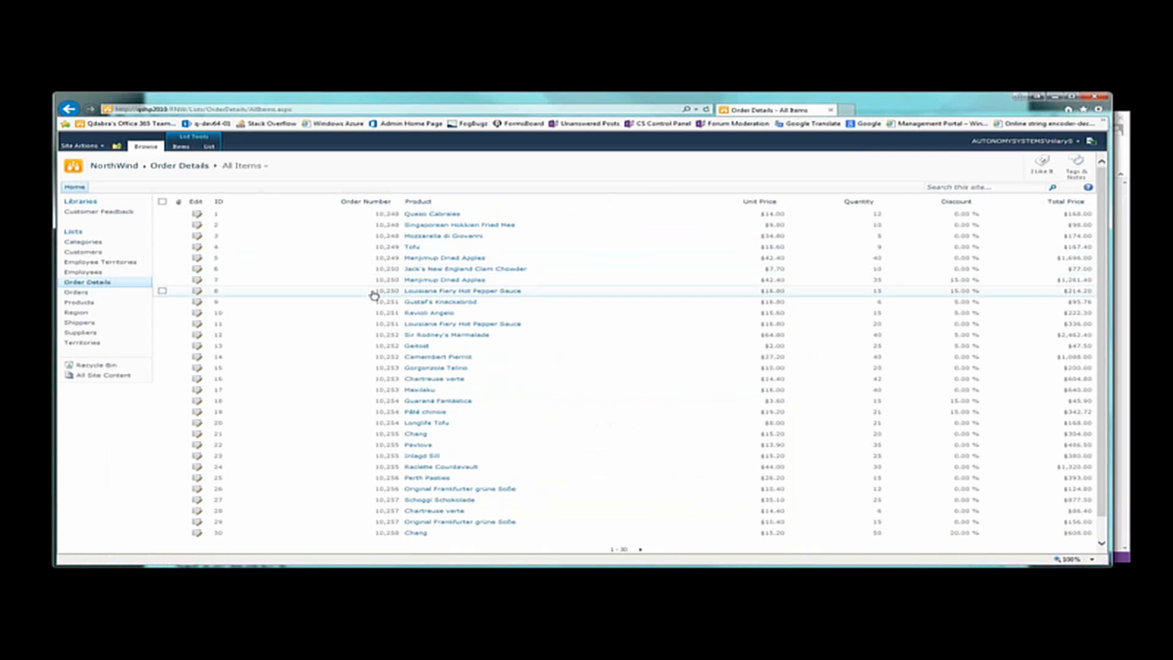
click(398, 202)
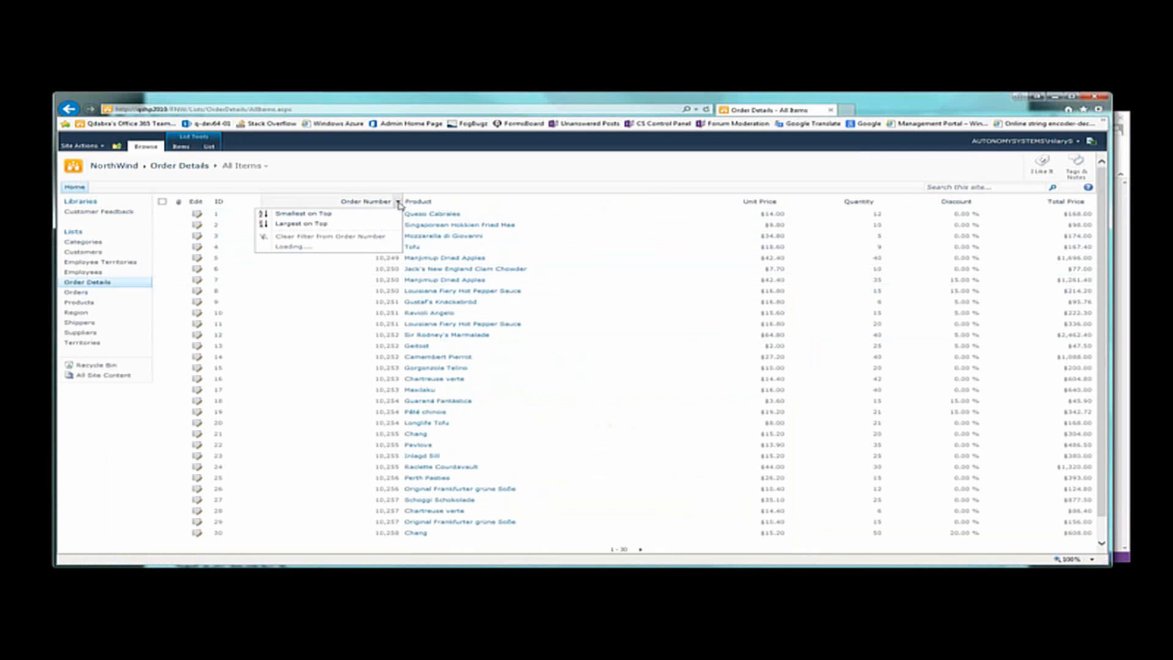
click(337, 246)
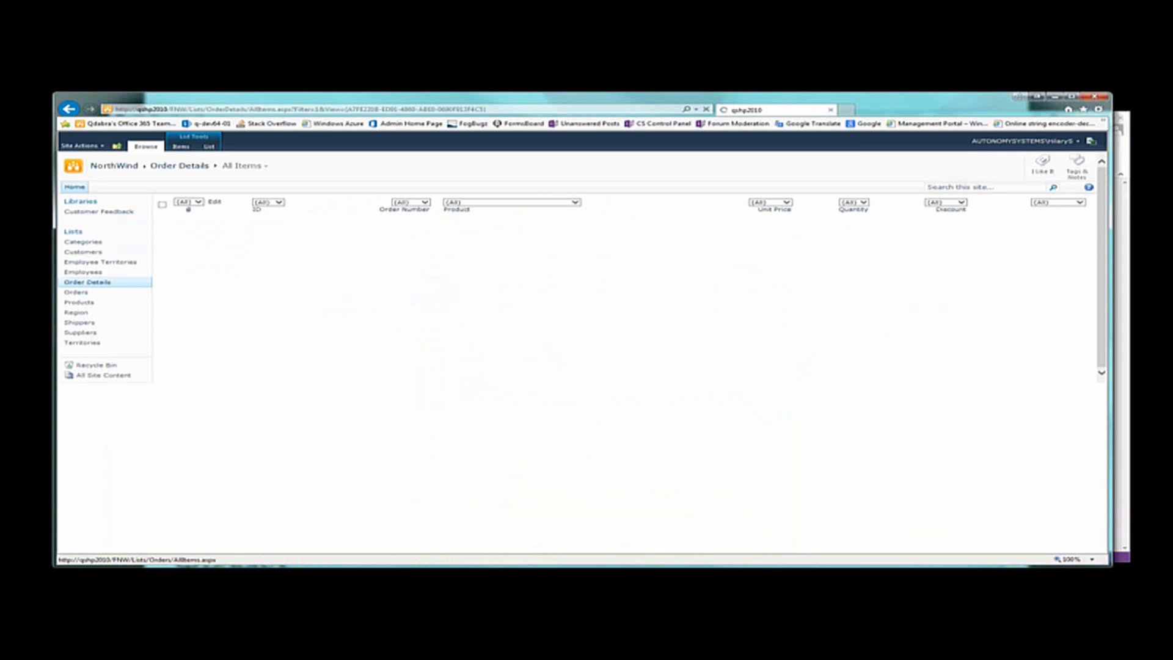
click(408, 203)
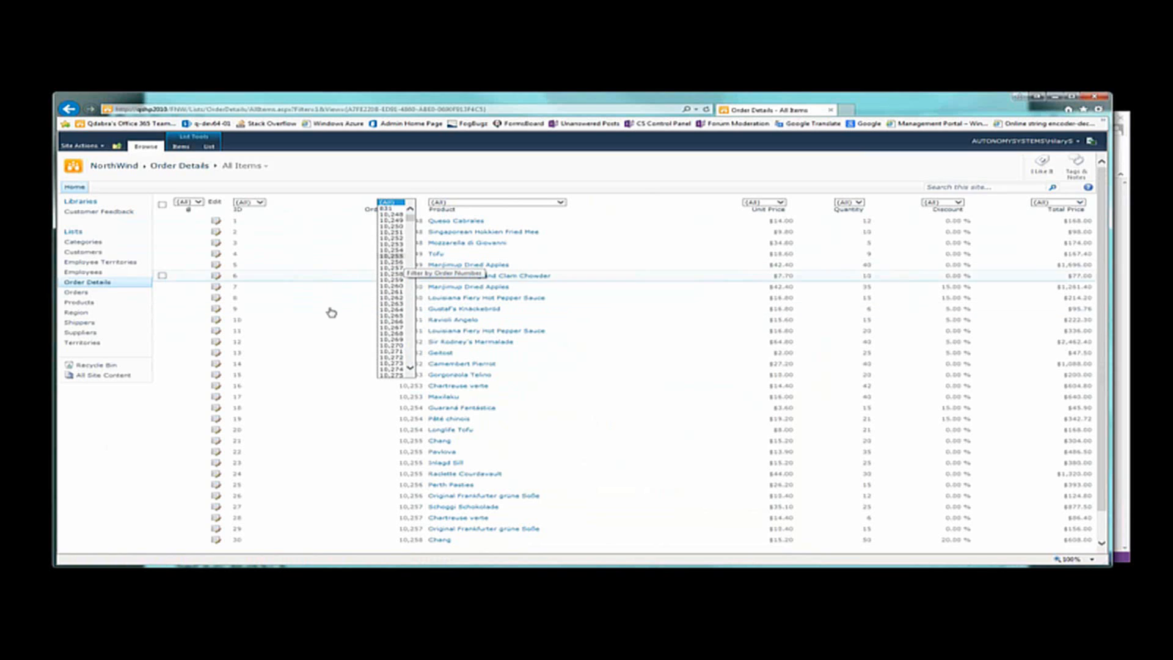
drag(410, 220, 412, 269)
click(396, 243)
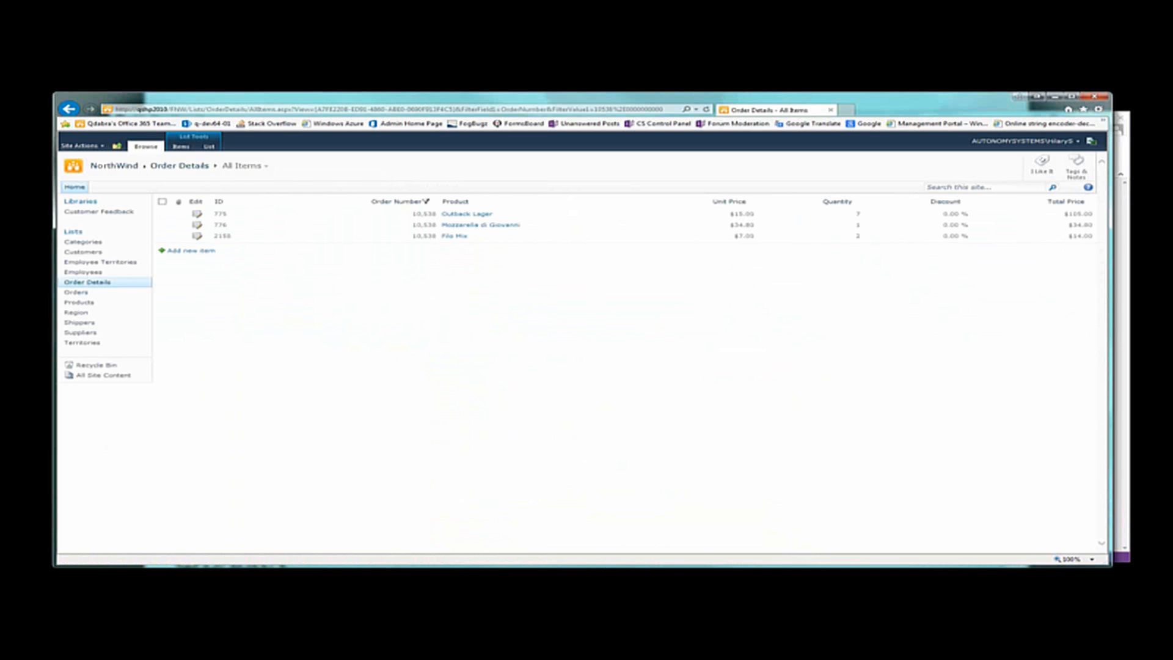
Return to the Customer Orders form in InfoPath and close its preview
mouse_move(471, 578)
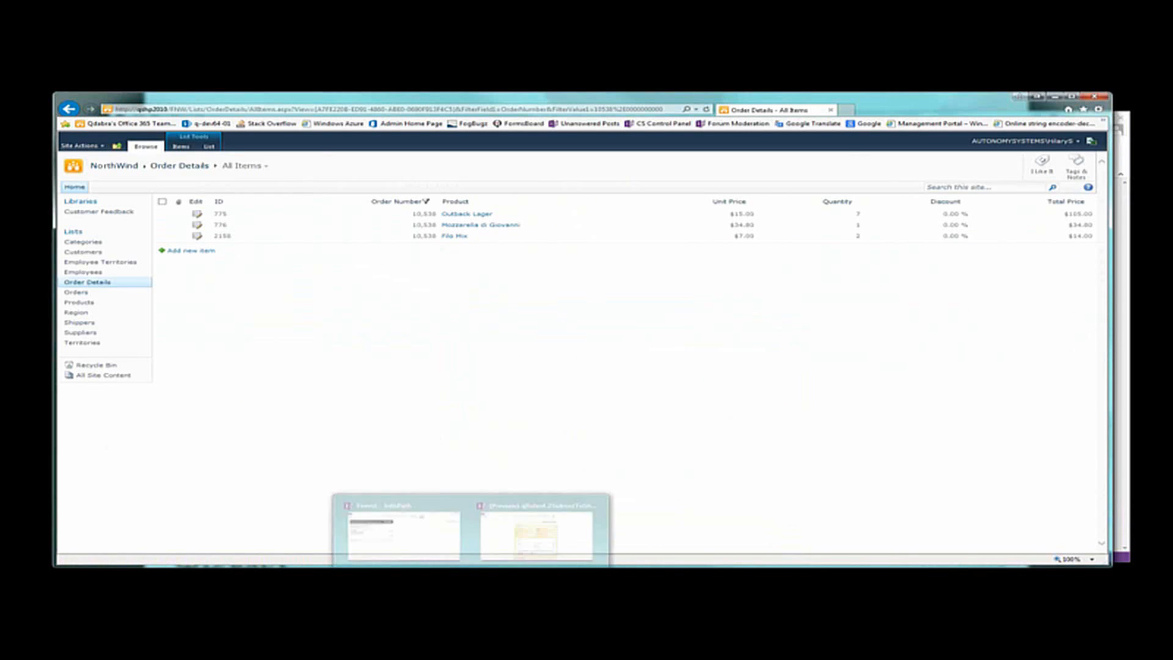
click(501, 526)
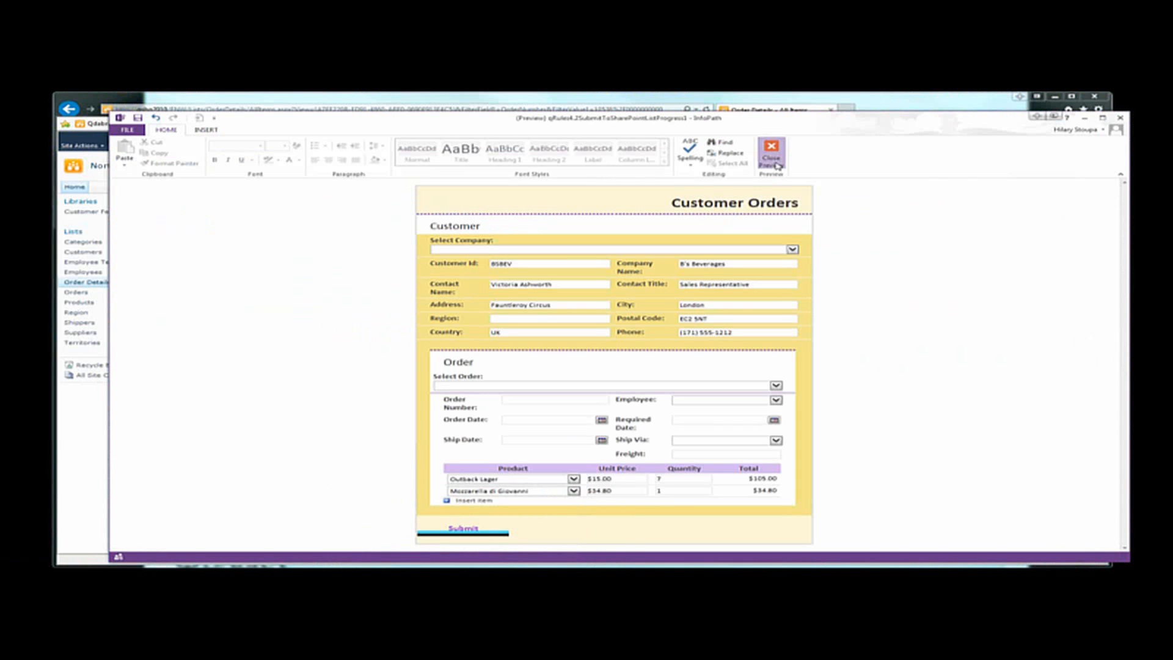
click(775, 164)
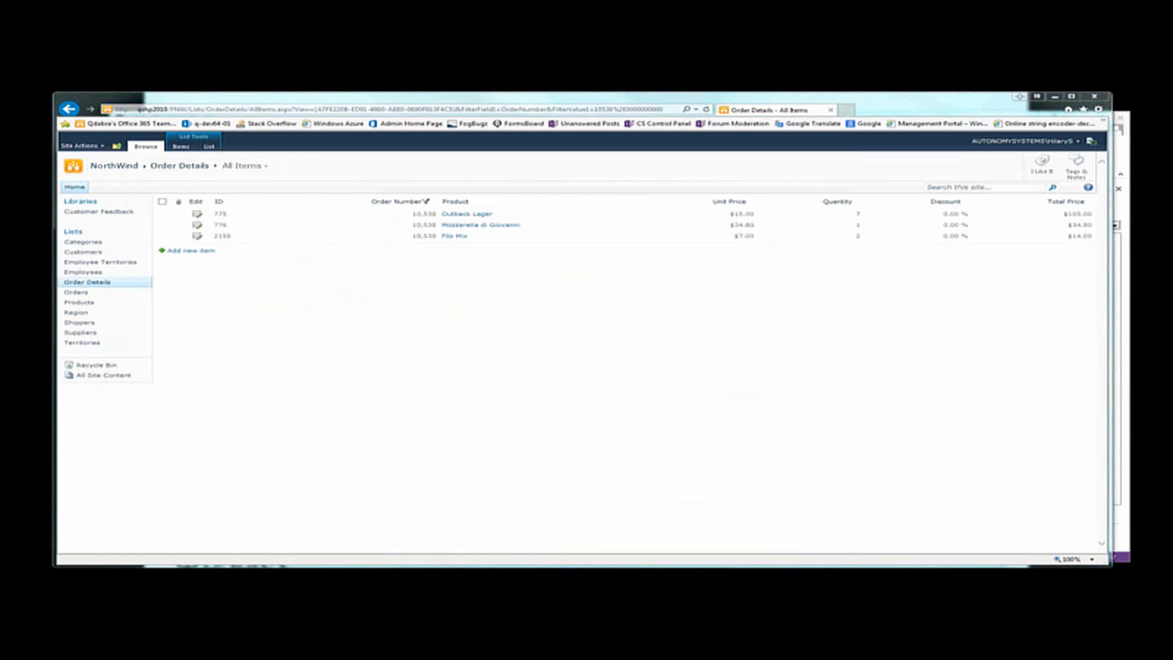
Show the rules of the Select Company drop-down and examine its Clear fields and Get Customer Data rules
click(610, 252)
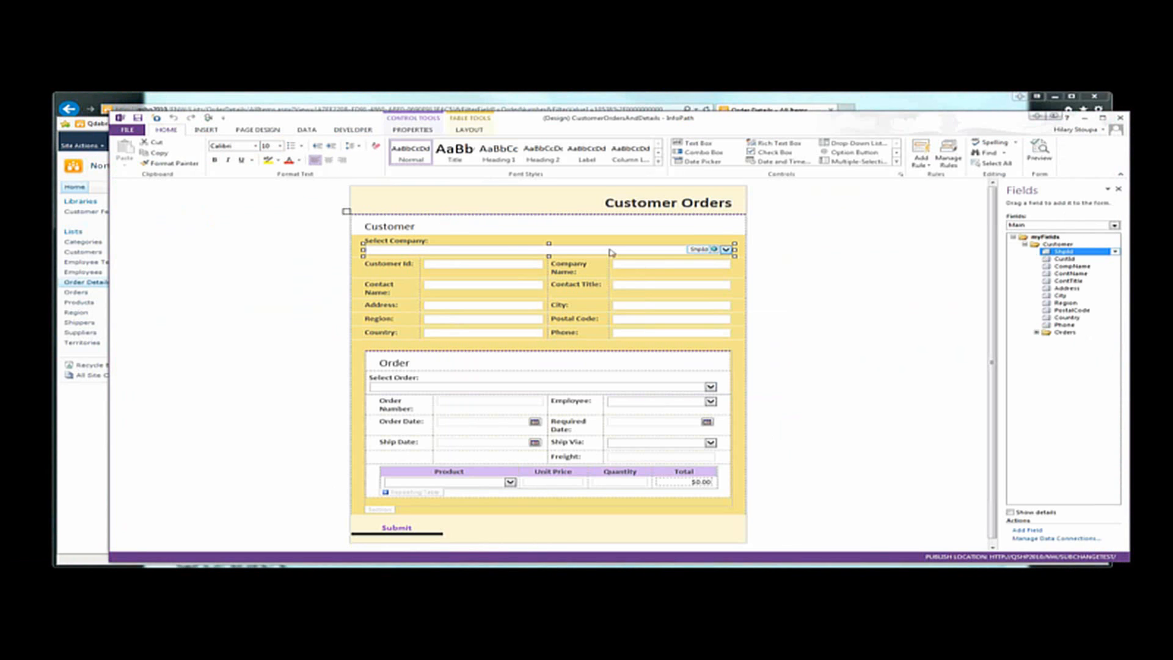
click(948, 154)
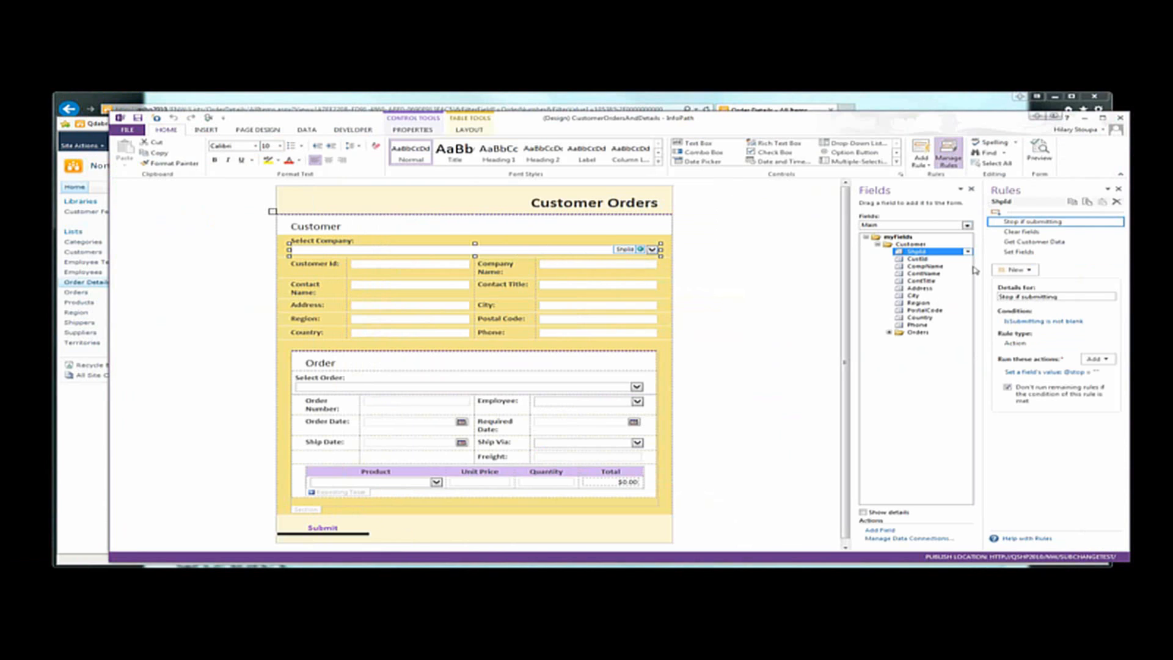
click(1022, 233)
click(1023, 243)
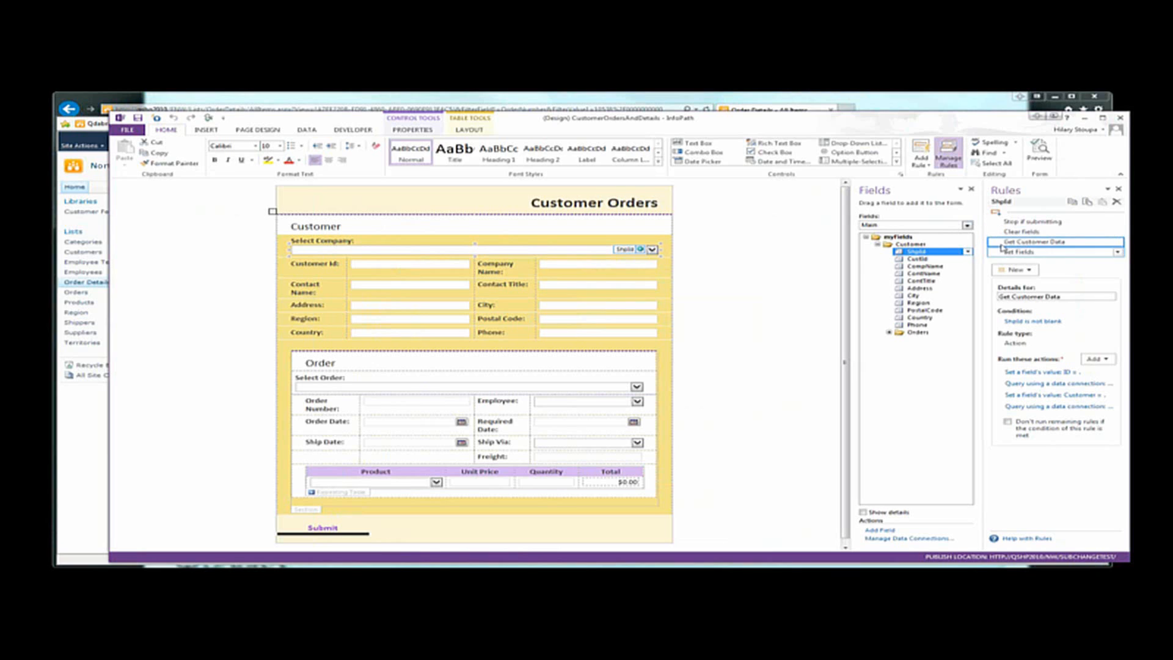
Display the CustomerInfo secondary data source and expand its query fields down to the SharePoint list item group
click(959, 226)
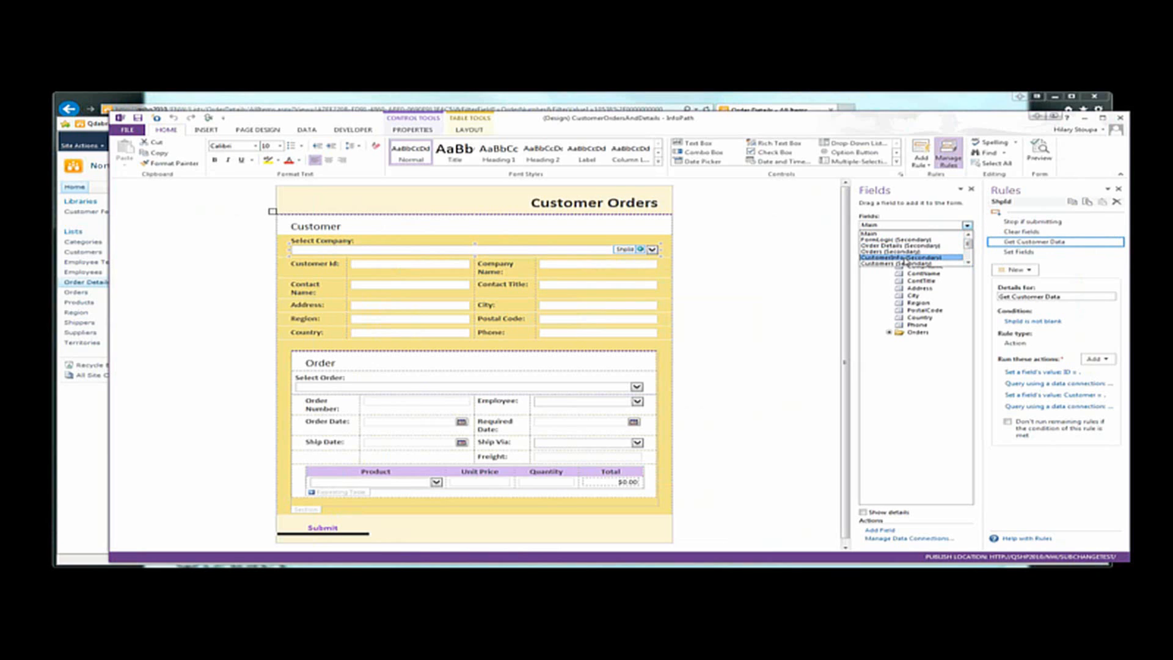
click(910, 259)
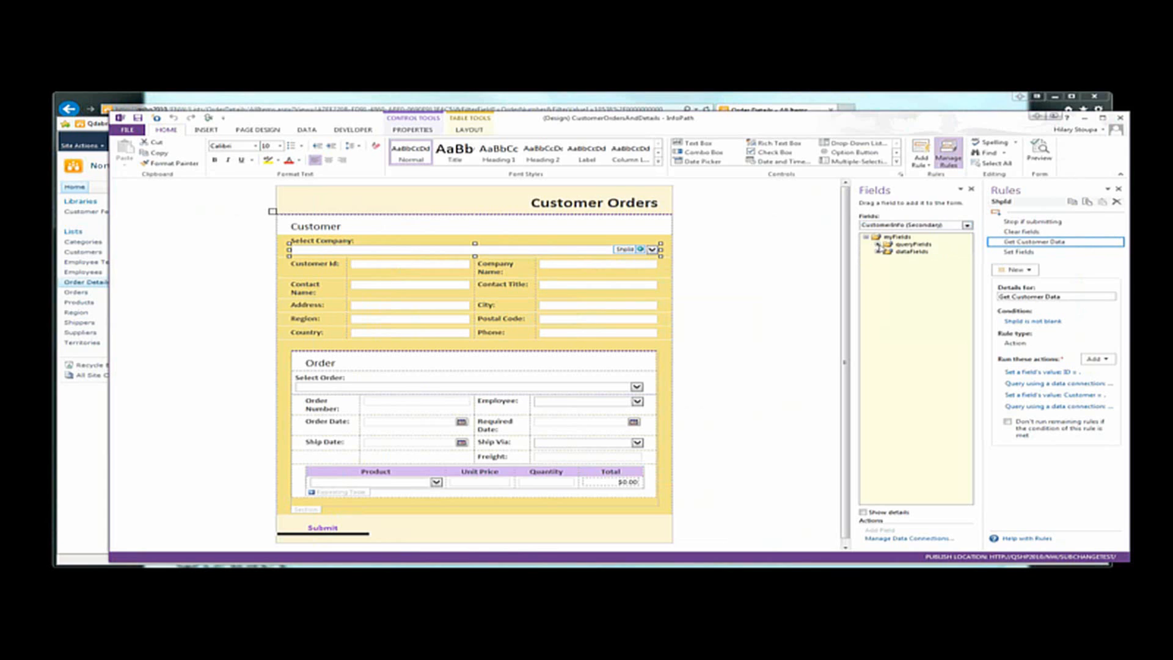
click(878, 244)
click(889, 252)
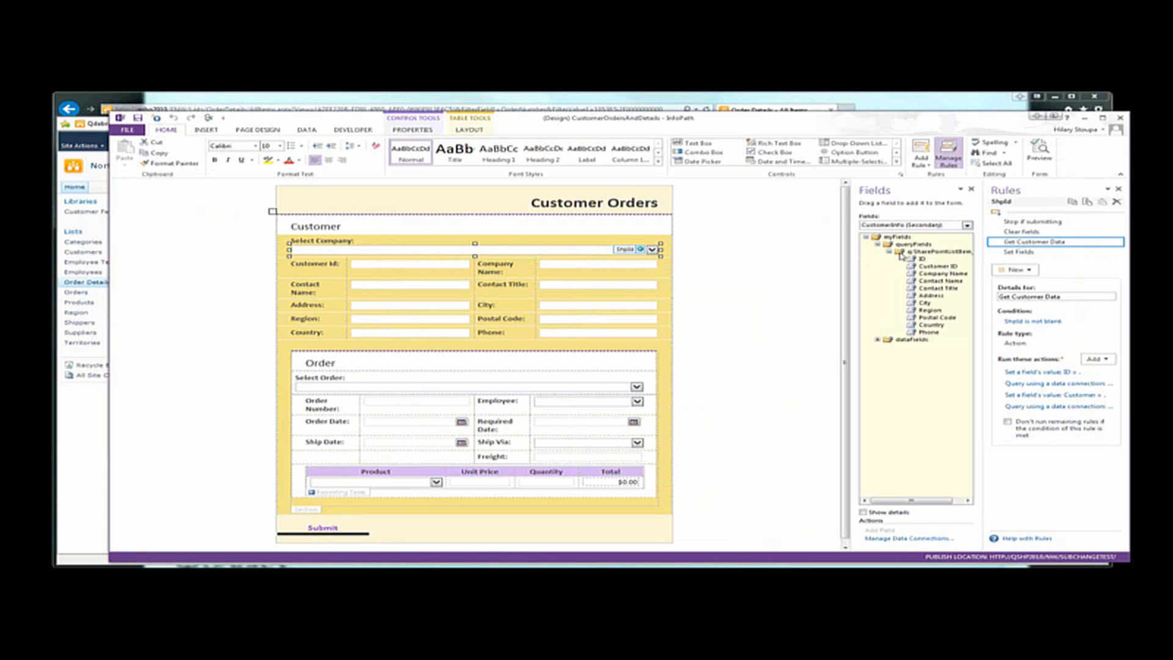
click(902, 252)
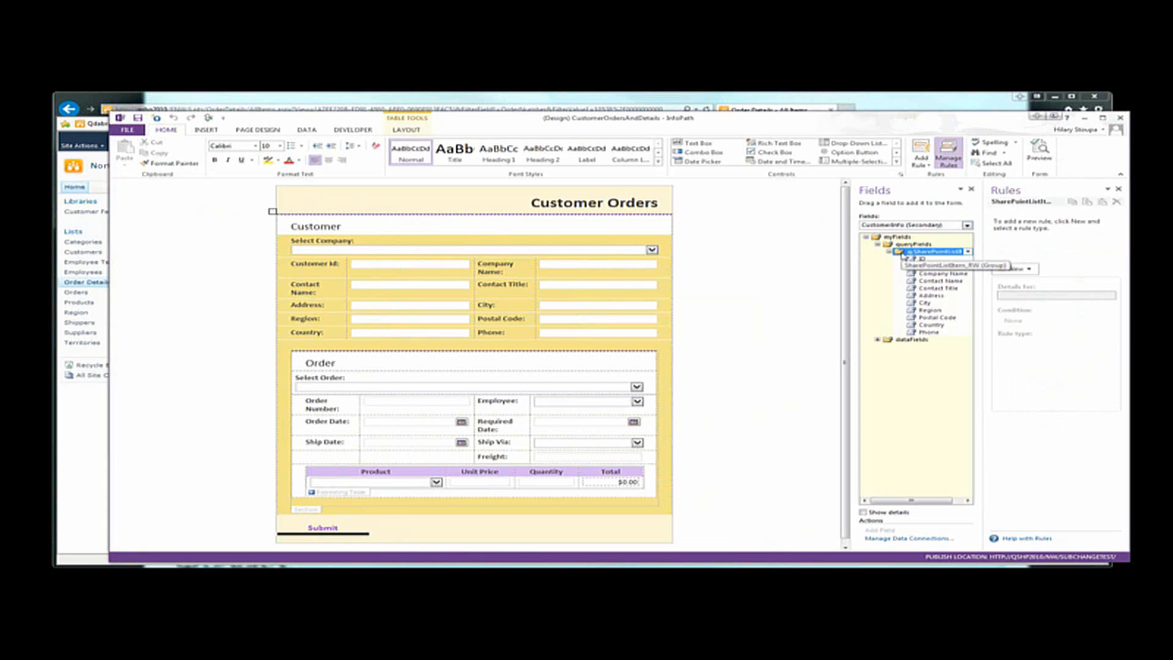
Reselect the Select Company drop-down and review the actions of its Get Customer Data and Set Fields rules
click(402, 255)
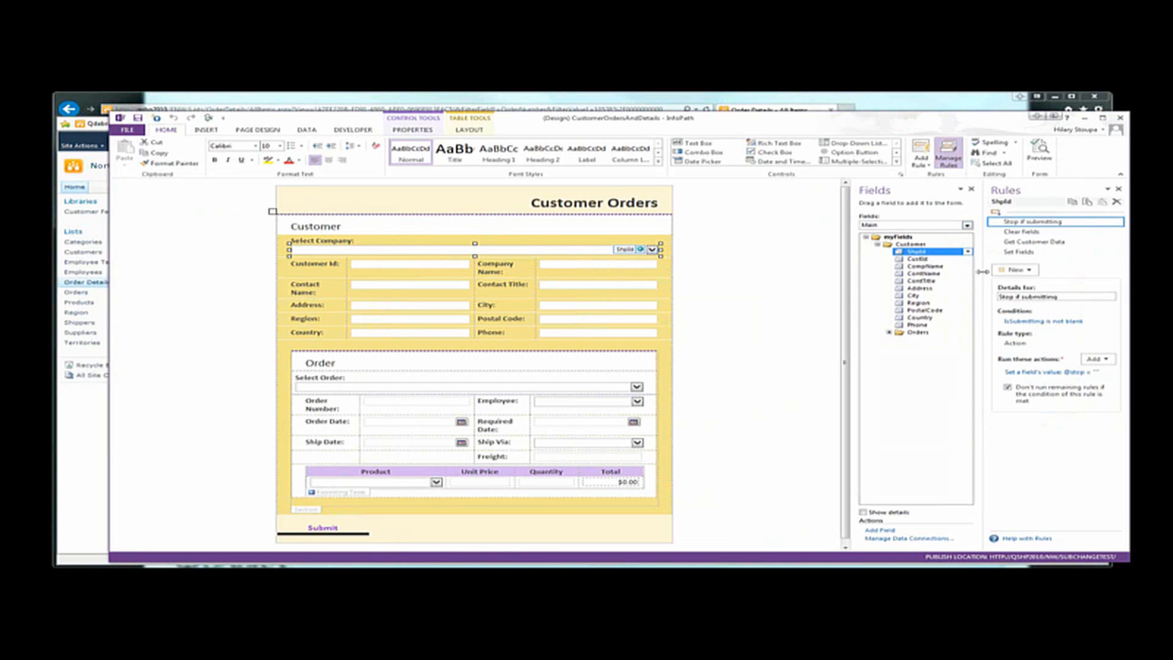
click(1020, 242)
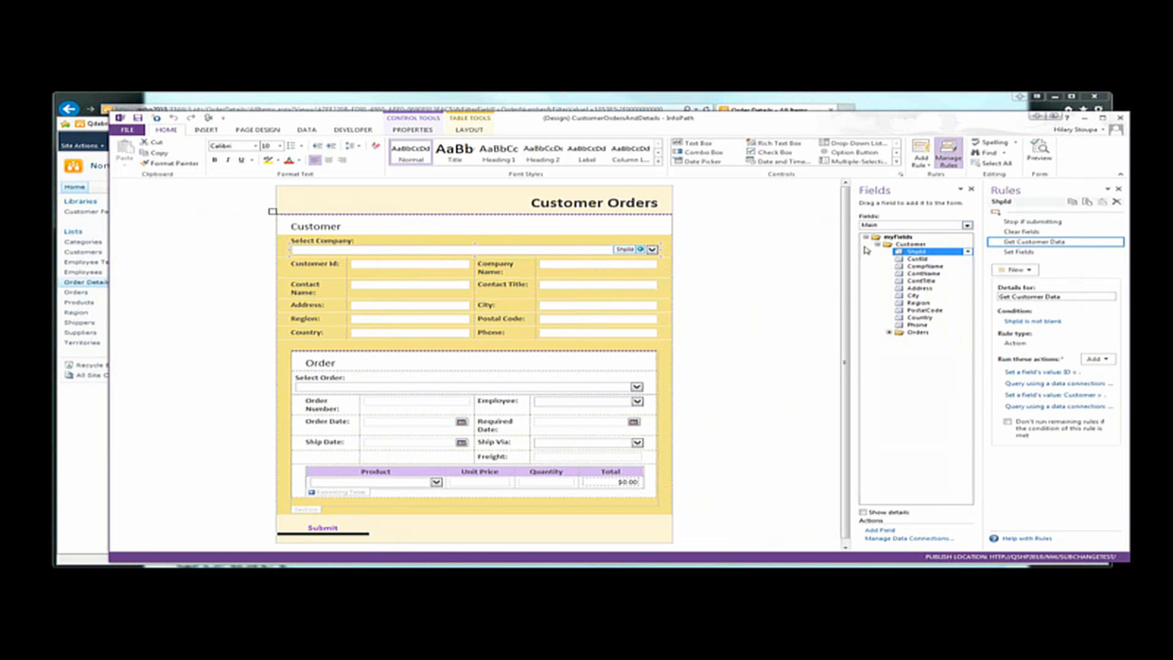
click(1019, 252)
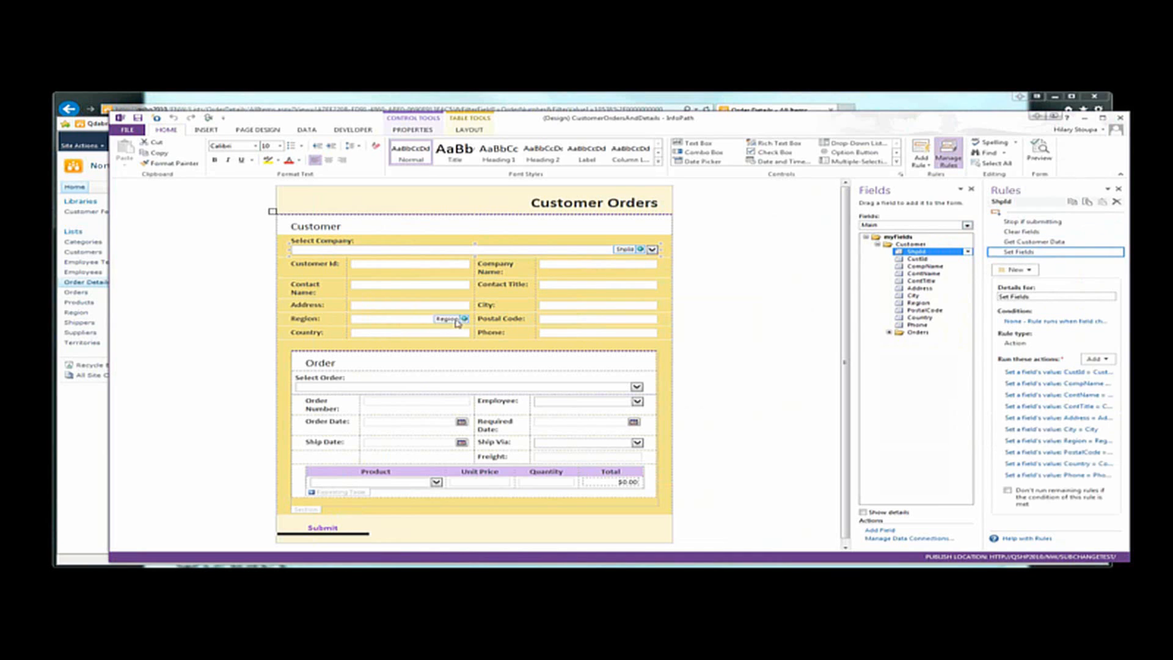
Examine the rules of the Select Order drop-down, the order details repeating table and the Submit button
click(345, 386)
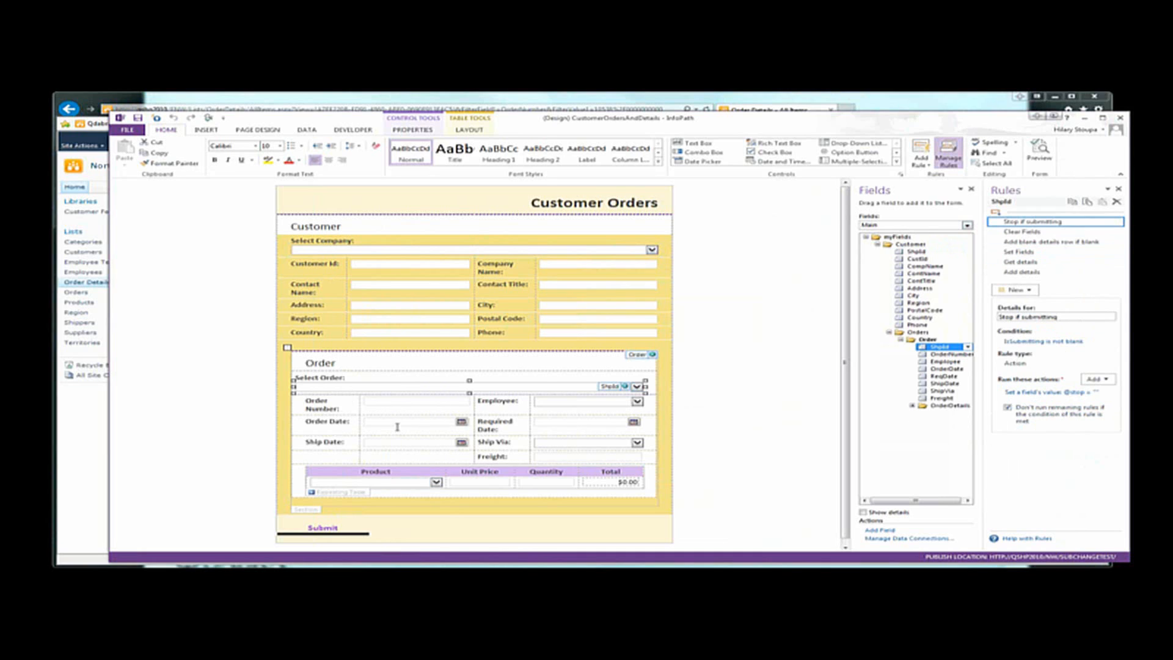
click(330, 493)
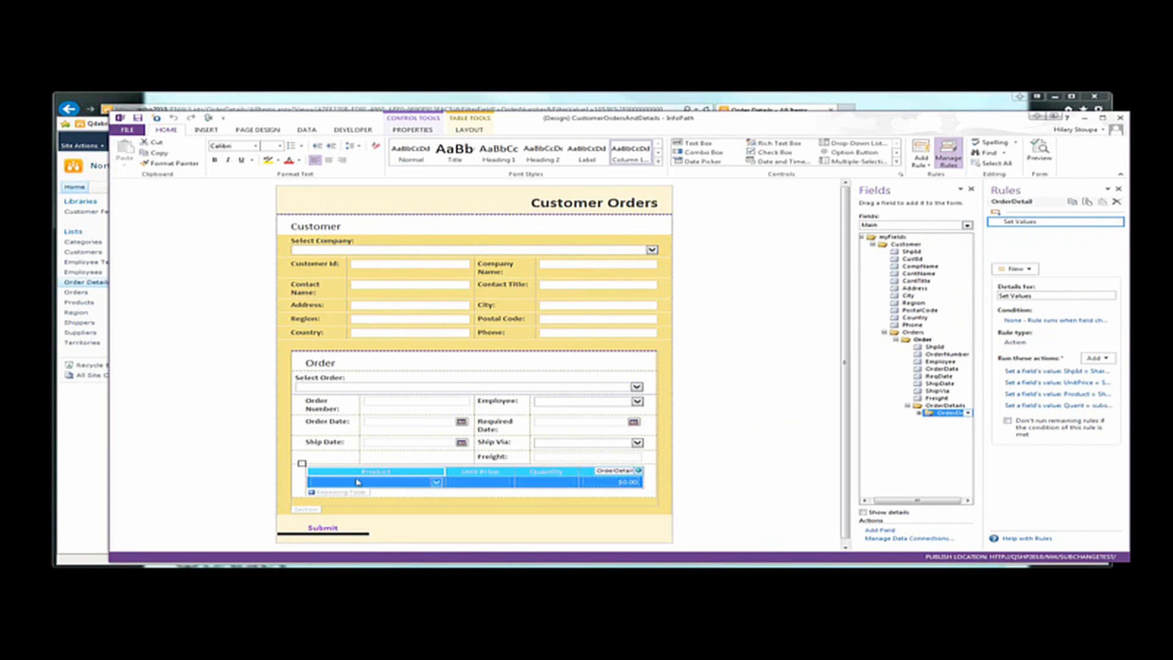
click(299, 525)
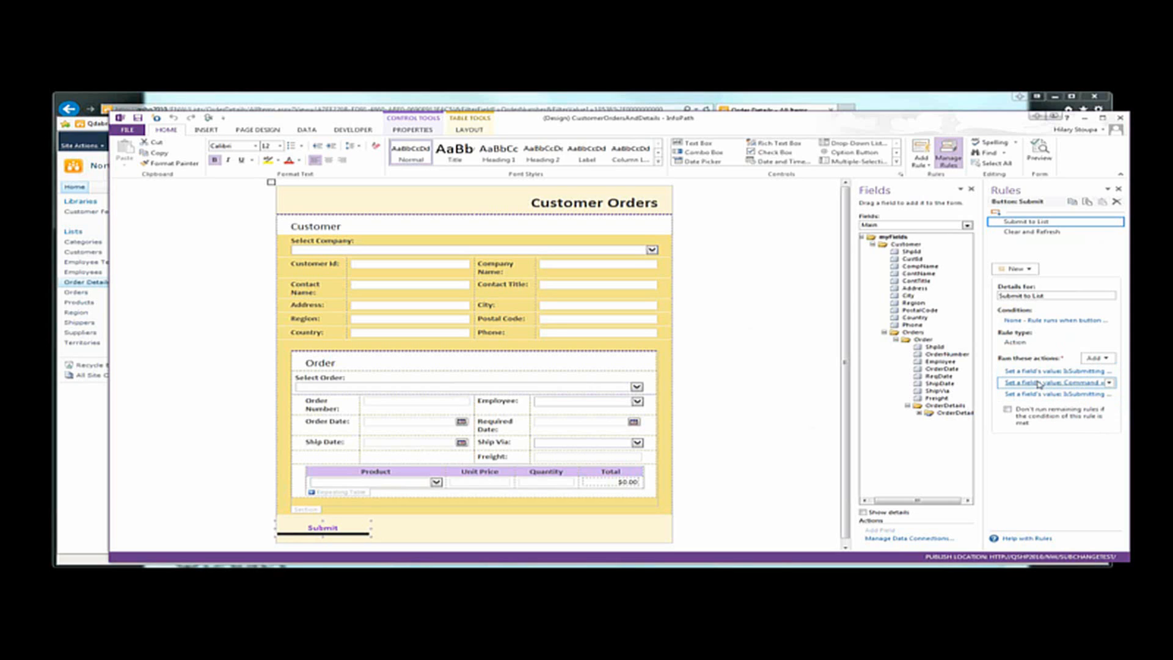
Append "/mapping=mapping /id=myID" to the Command field's value in the Submit button's Submit to List rule
click(1039, 383)
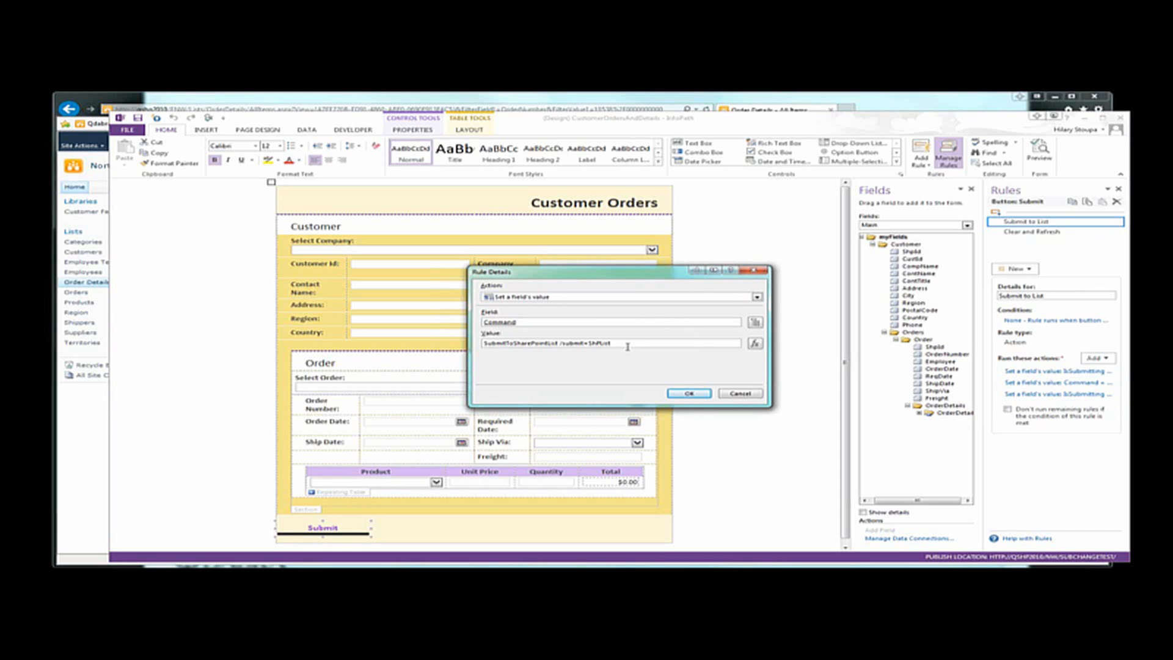
text(/mapping=mapping /id=mu)
text(yID)
key(shift+Left)
key(shift+Left)
Remove the appended mapping and id parameters from the Command value and accept the rule details
drag(680, 345, 612, 346)
key(Delete)
click(628, 343)
drag(628, 343, 444, 349)
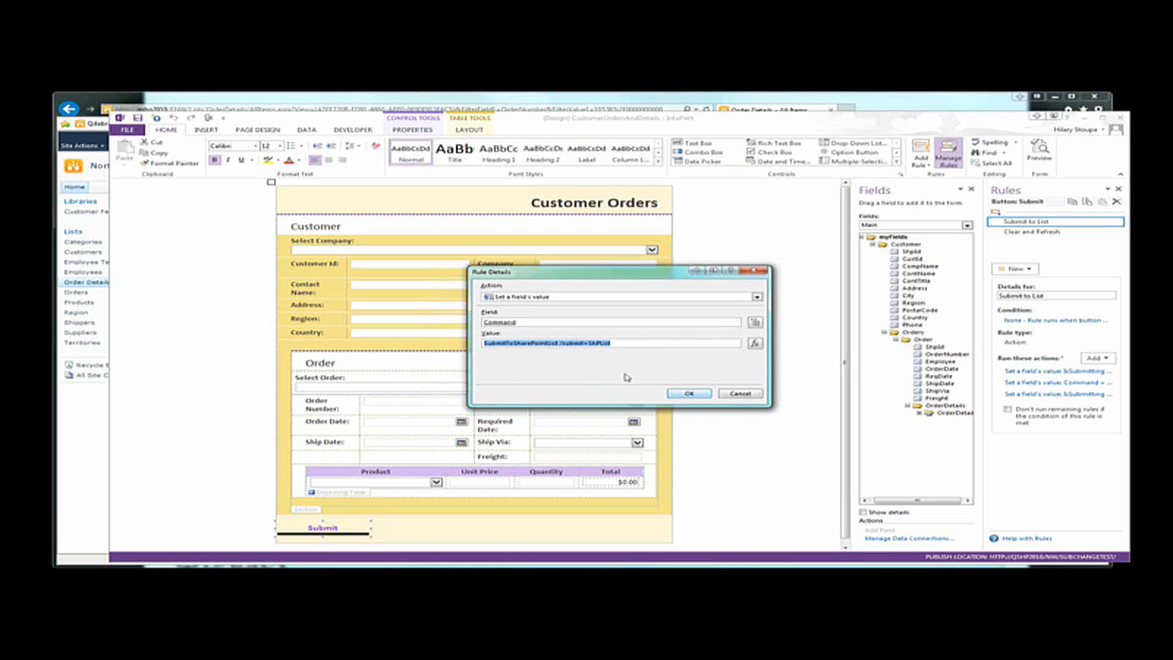
click(683, 396)
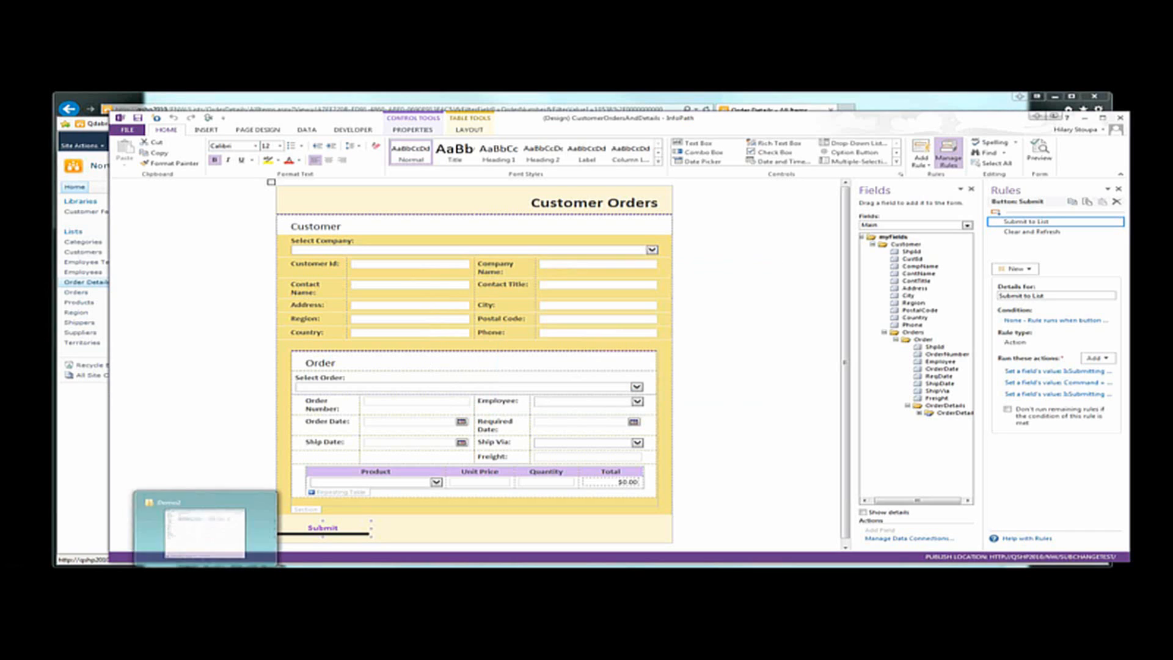
Switch to the Qdabra InfoPath to SharePoint List Tool form and show its Define Mapping section
mouse_move(395, 576)
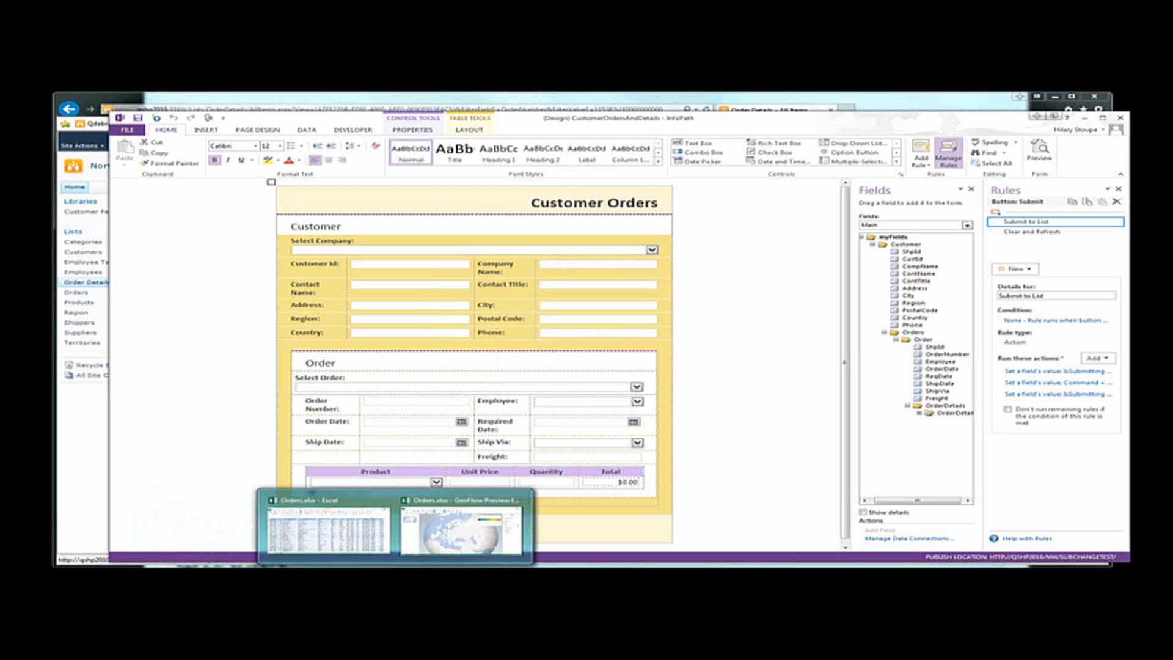
click(470, 575)
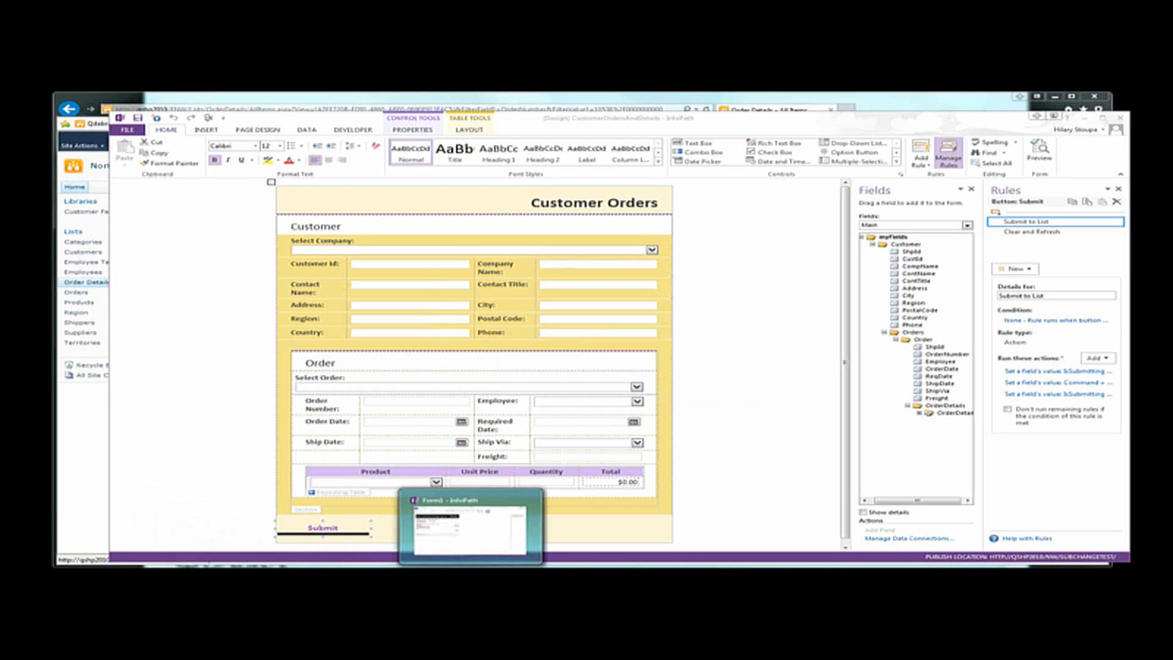
click(471, 528)
click(272, 249)
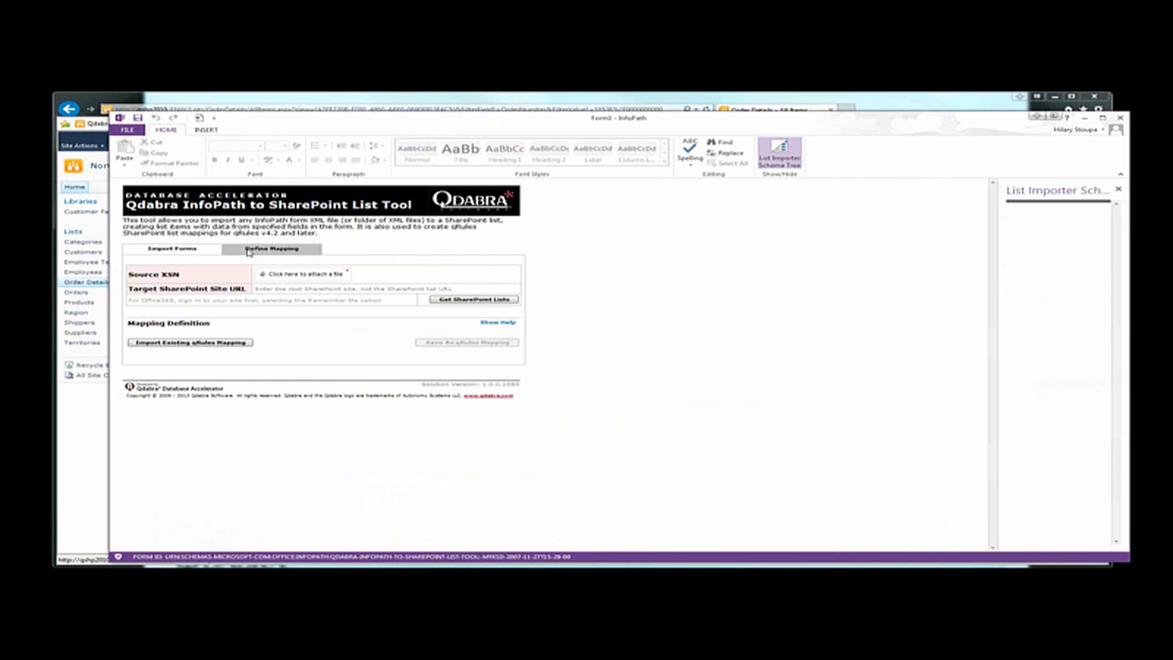
Import the existing qRules mapping from mapping.xml in the CustomerOrdersAndDetails folder, allowing current values to be overwritten
click(245, 343)
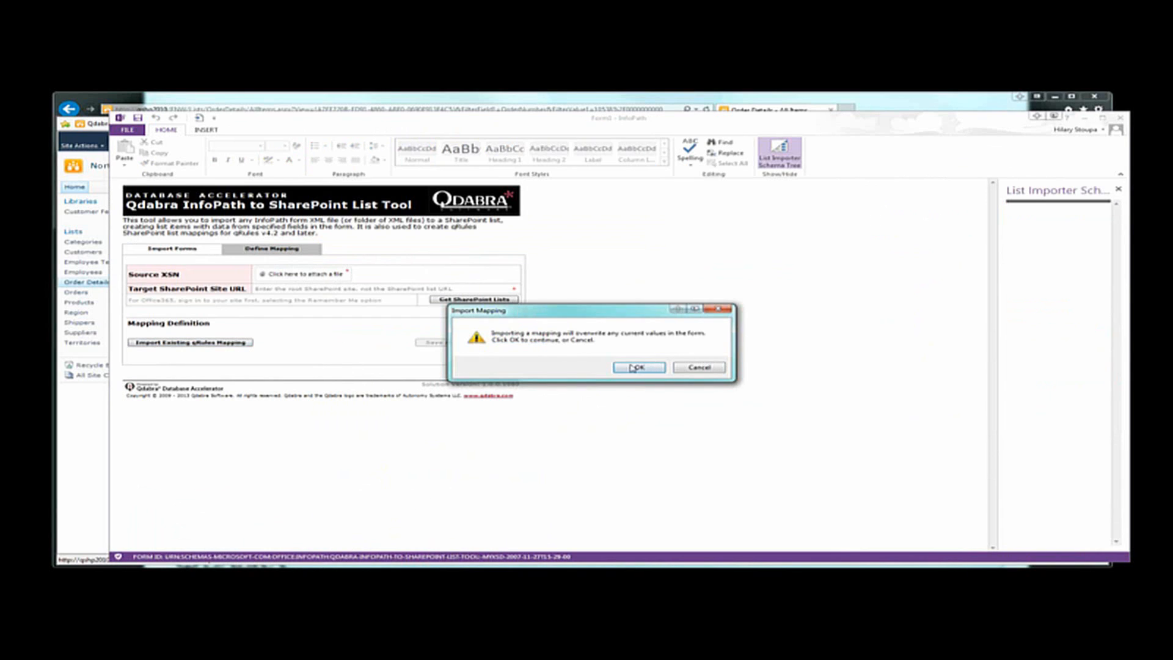
click(632, 368)
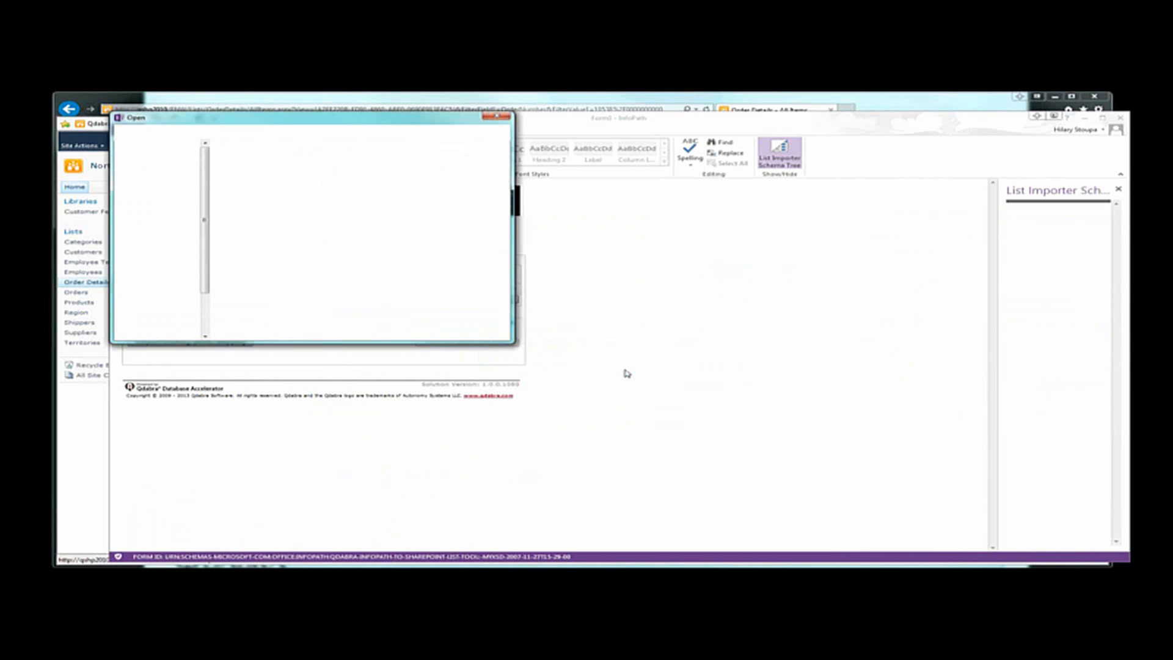
click(243, 211)
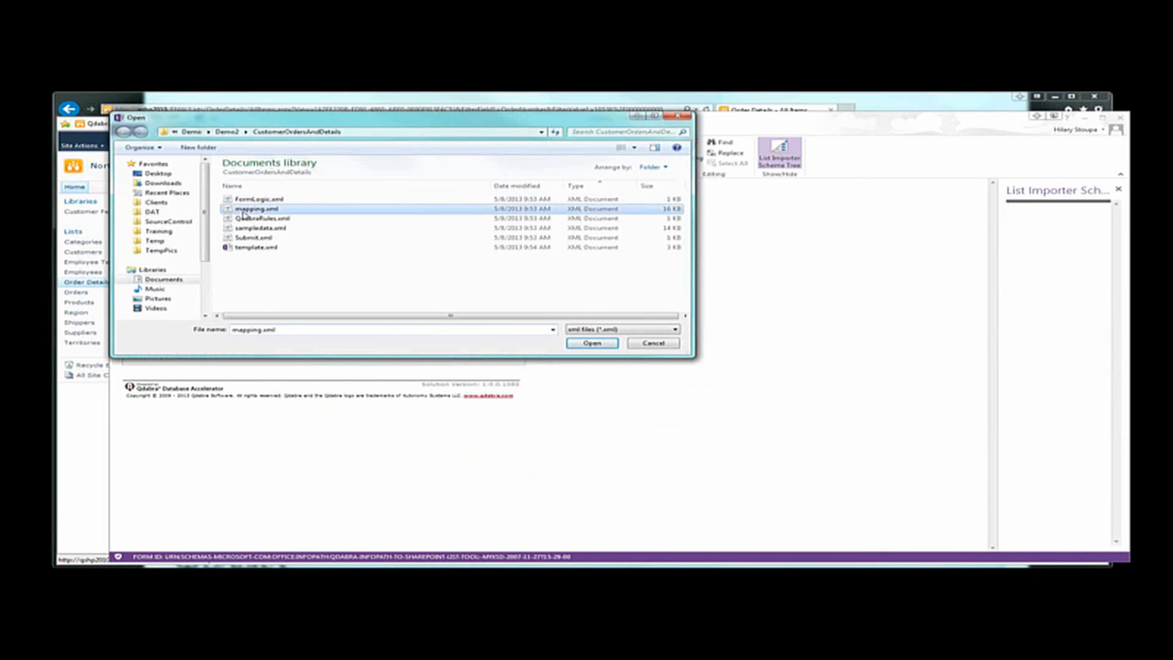
click(583, 344)
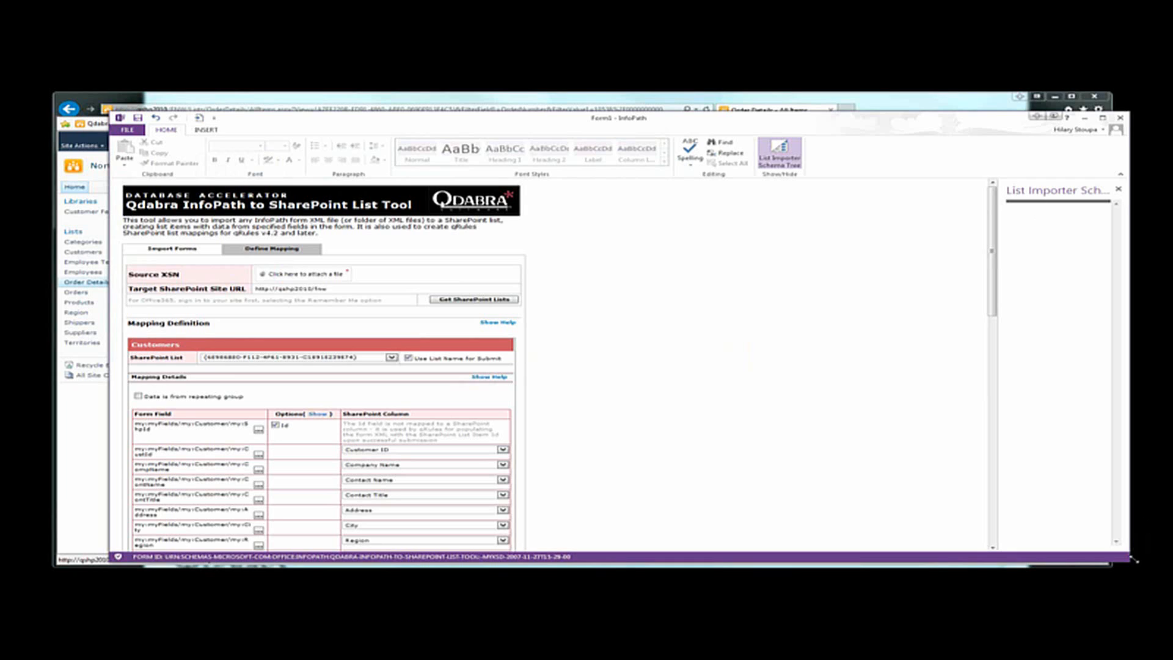
Shrink and reposition the list tool window over the form design, then examine the Customers list's field mappings
drag(785, 548, 788, 549)
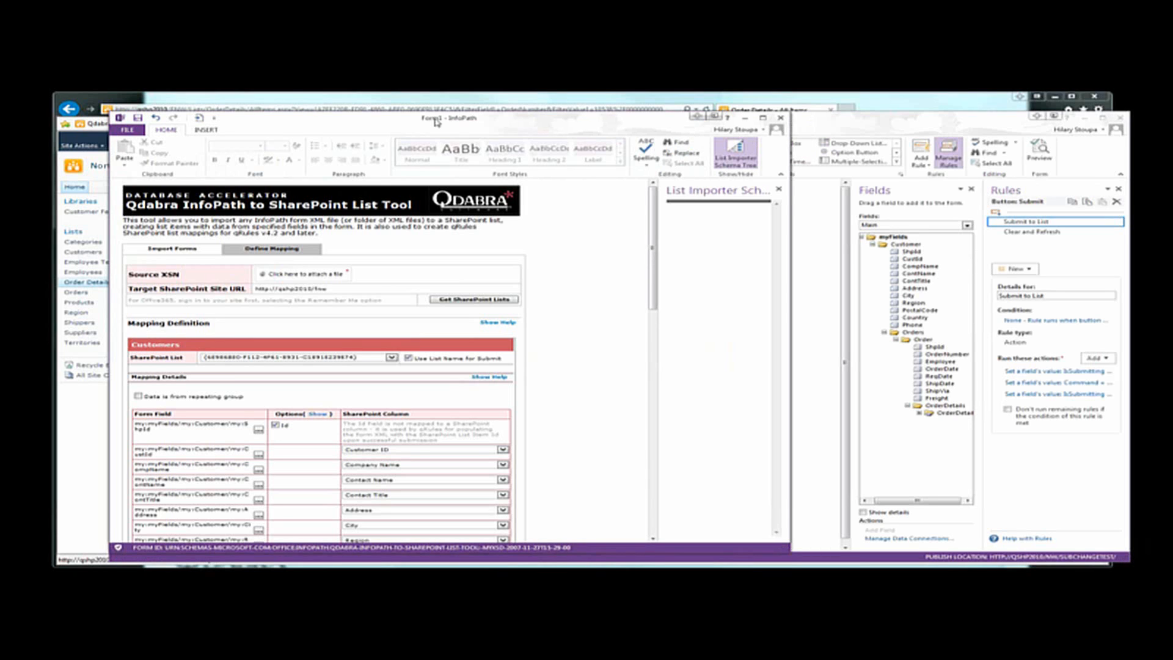
drag(437, 122, 515, 114)
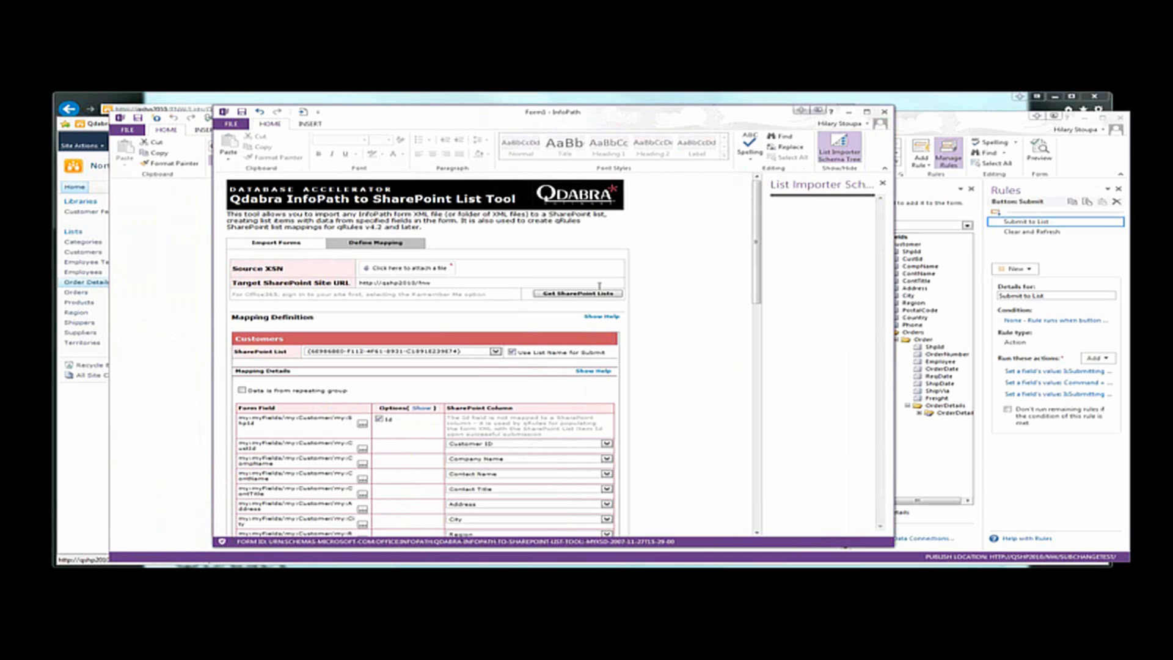
scroll(706, 366, down, 3)
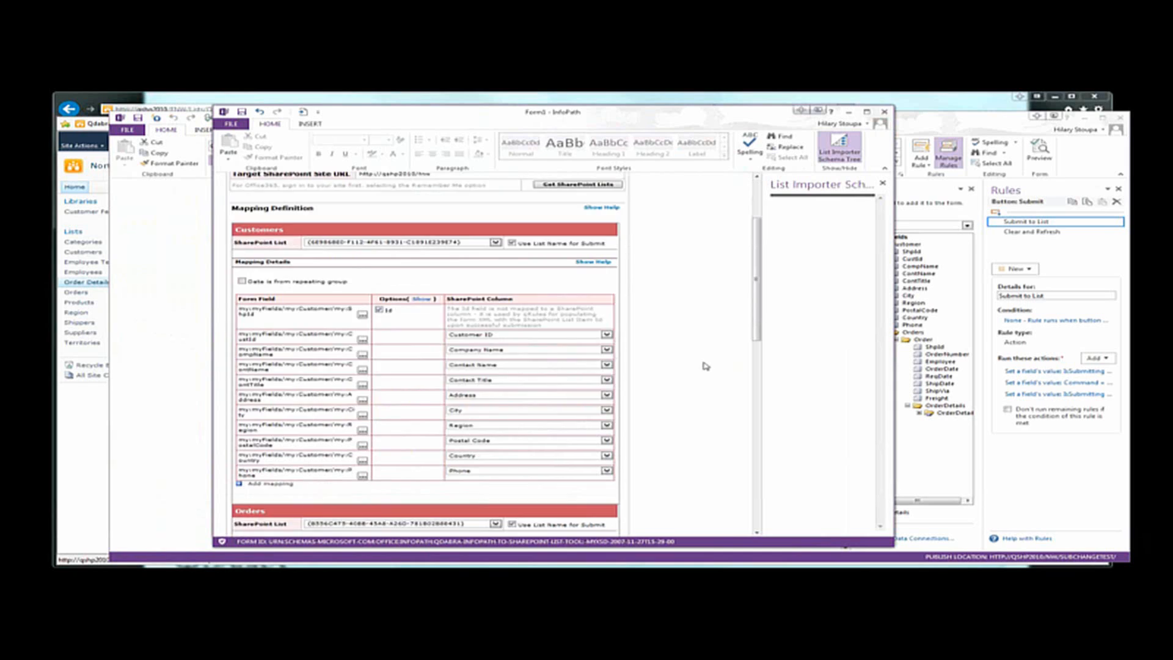
Open mapping.xml from the CustomerOrdersAndDetails folder in Notepad++, and narrow and reposition the editor window over the form design
scroll(706, 366, down, 3)
scroll(706, 366, up, 6)
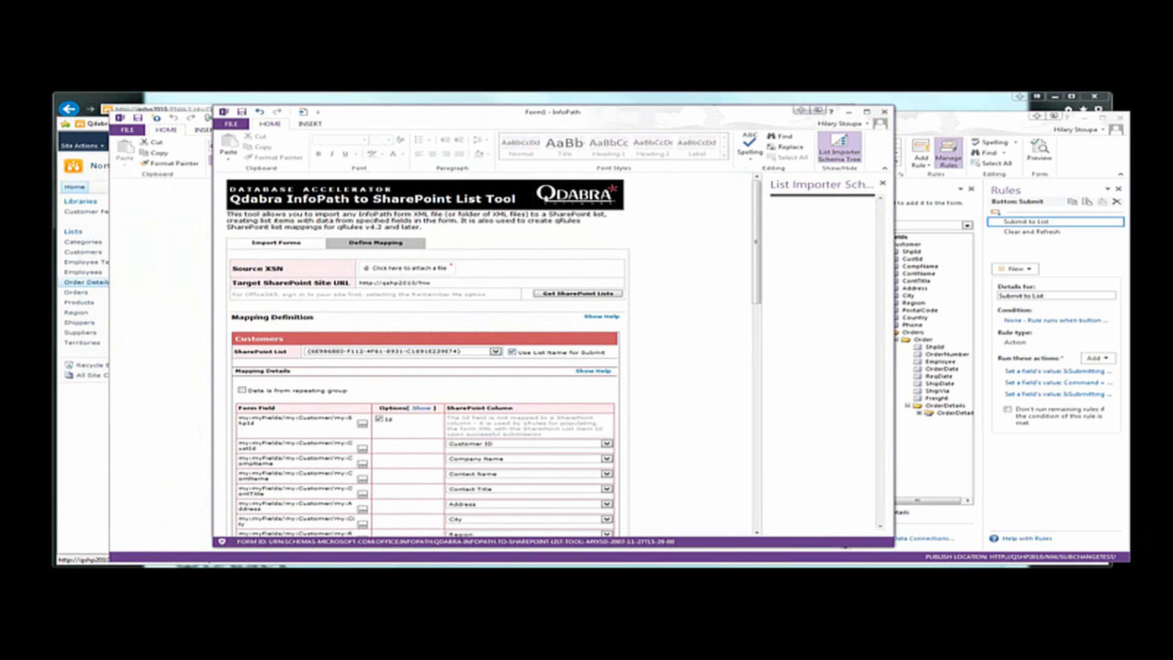
key(alt+Tab)
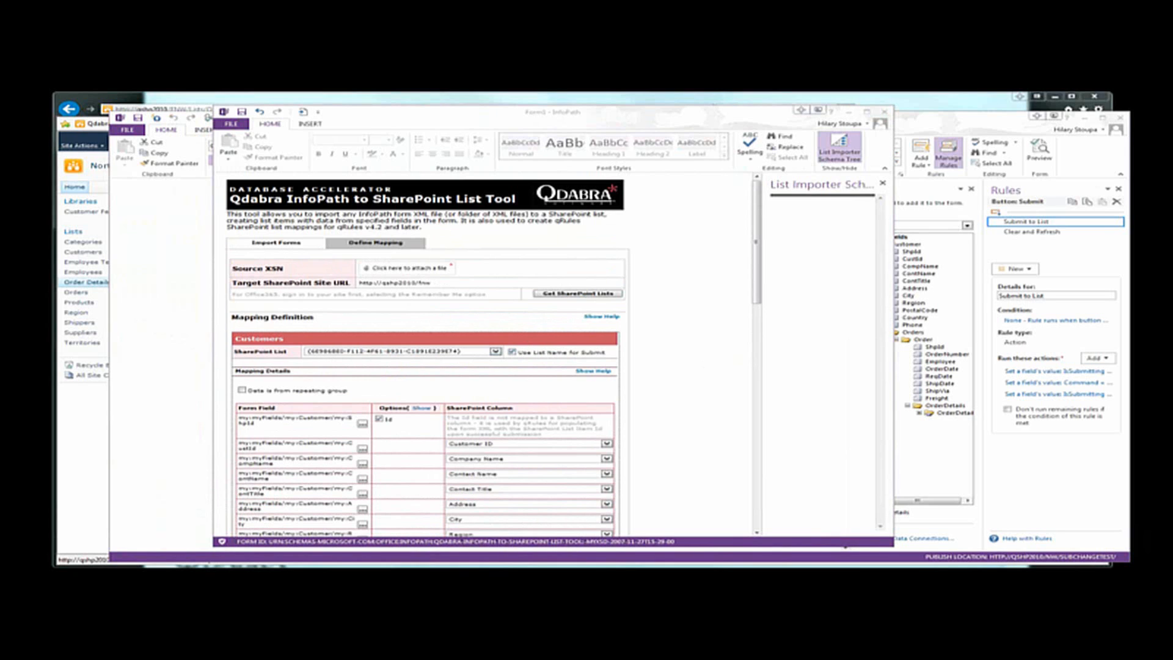
click(485, 204)
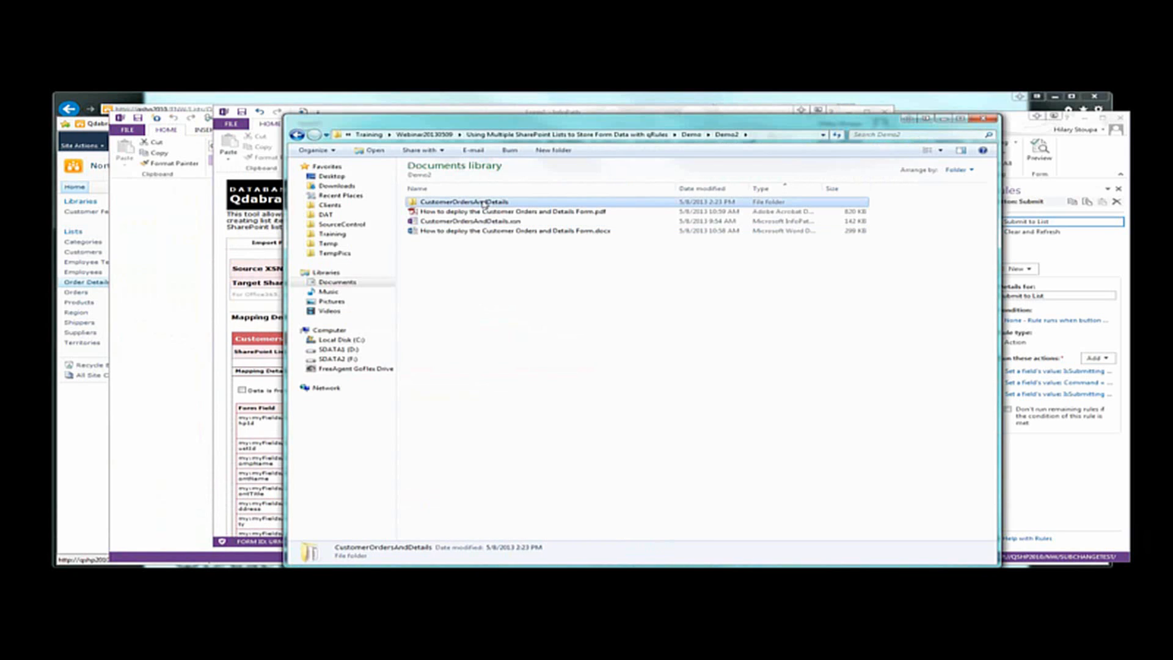
double_click(484, 203)
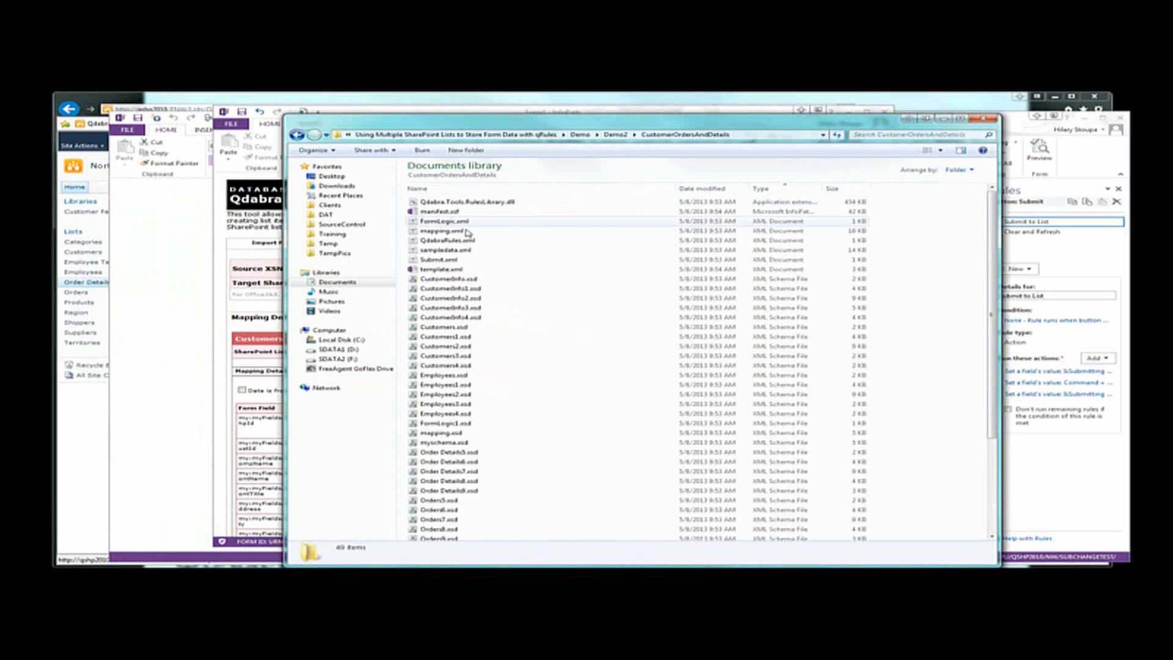
right_click(467, 233)
click(501, 286)
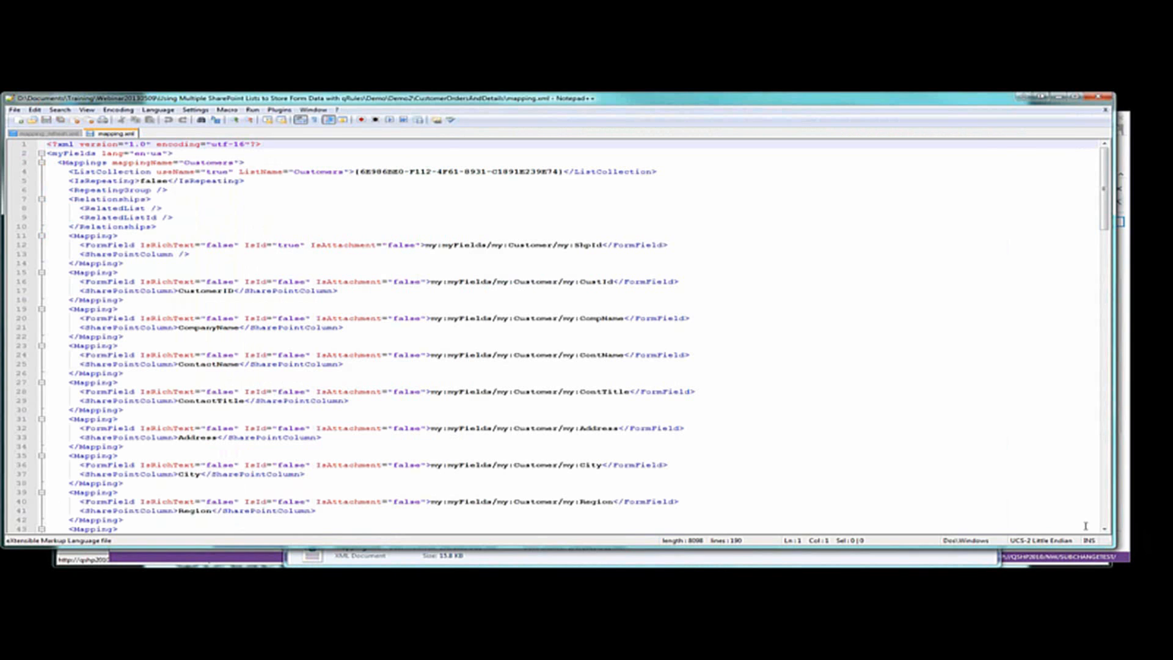
drag(1114, 547, 752, 553)
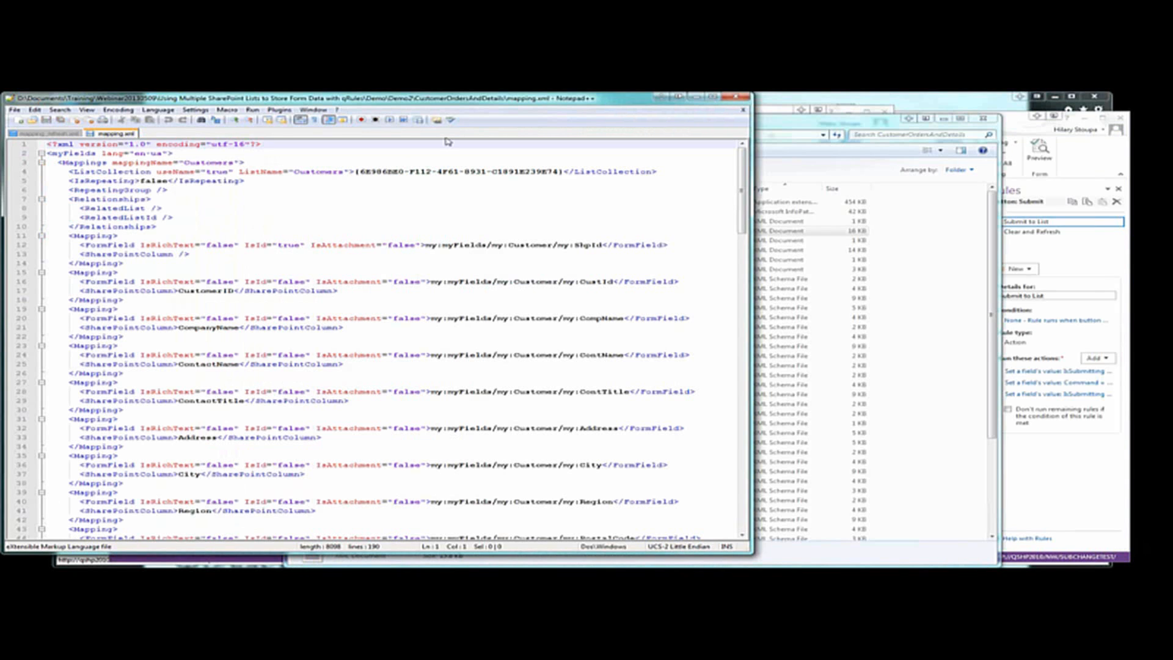
drag(451, 104, 628, 103)
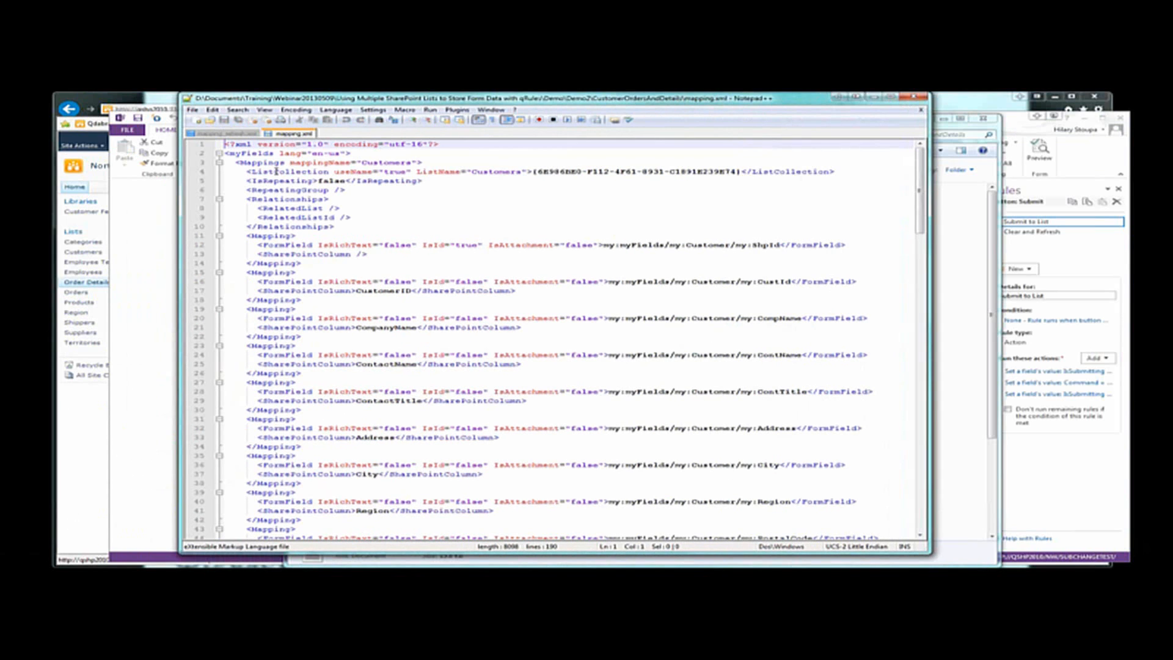
Highlight the useName and ListName attributes and the list GUID in the Customers ListCollection element of mapping.xml
click(331, 173)
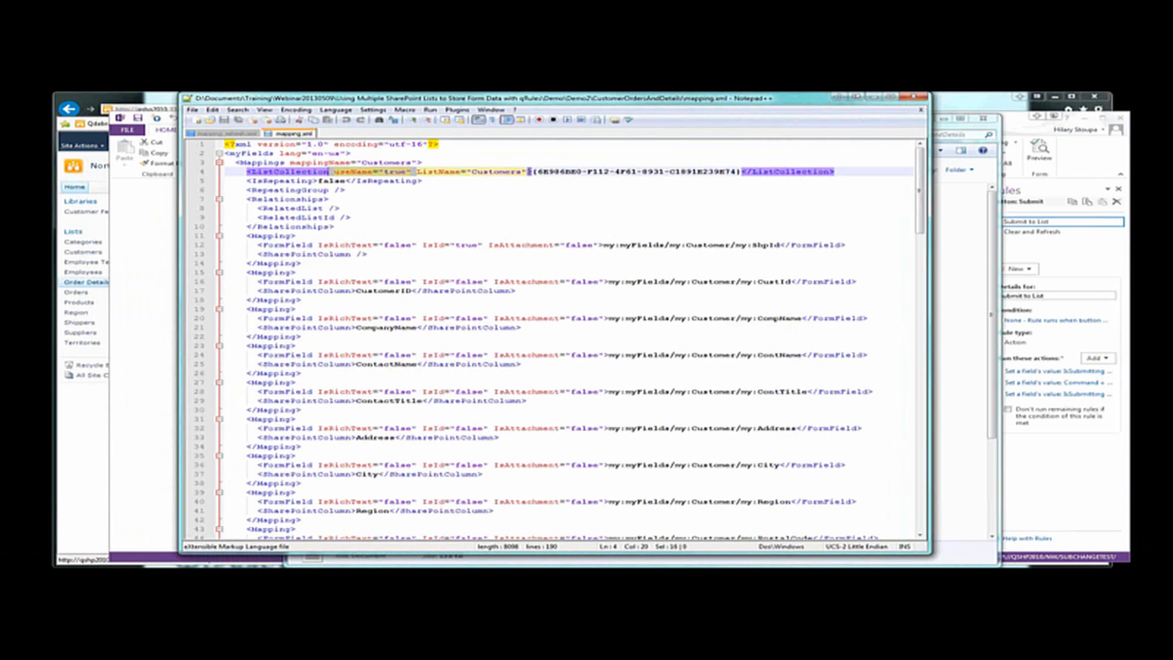
drag(530, 171, 407, 172)
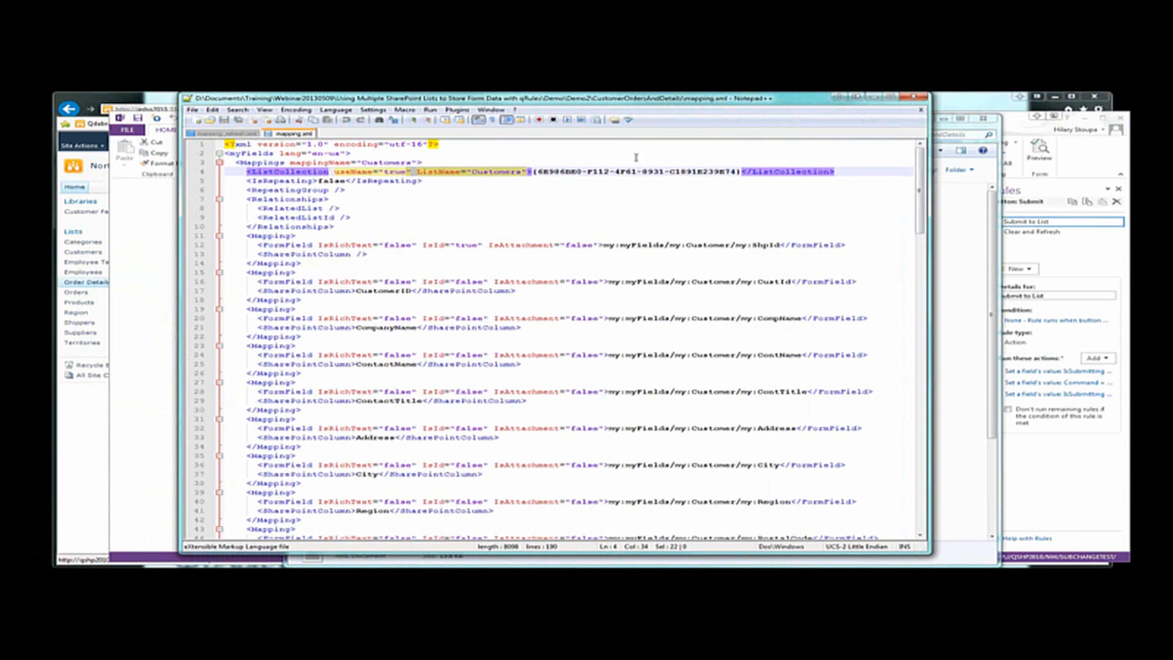
double_click(625, 171)
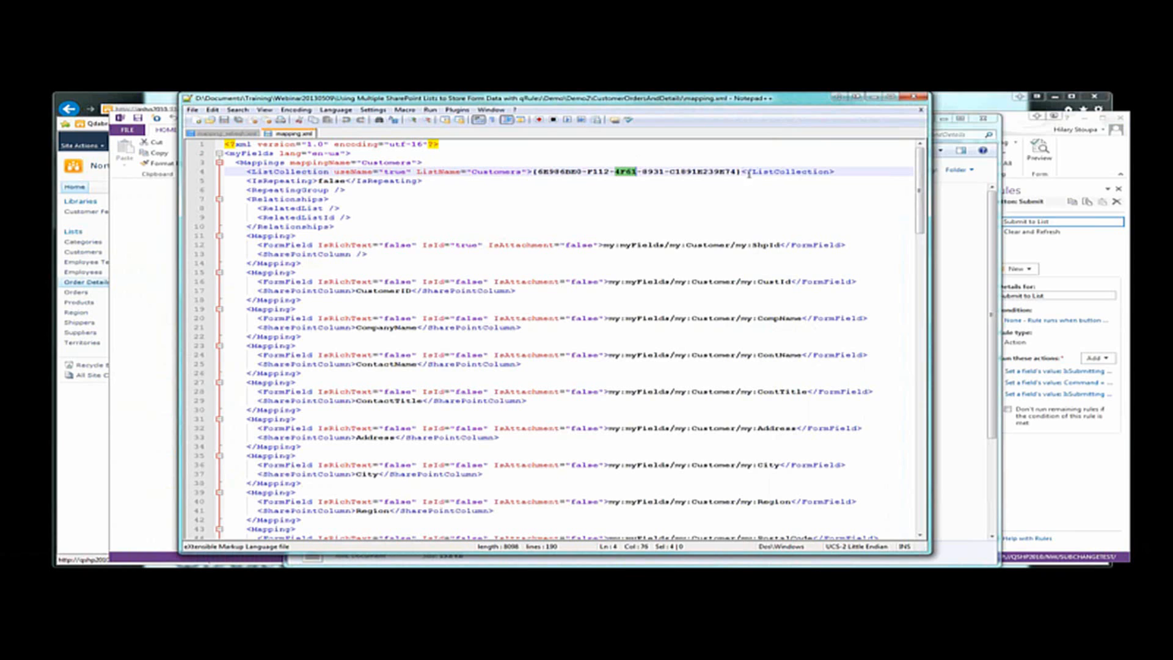
drag(742, 172, 533, 172)
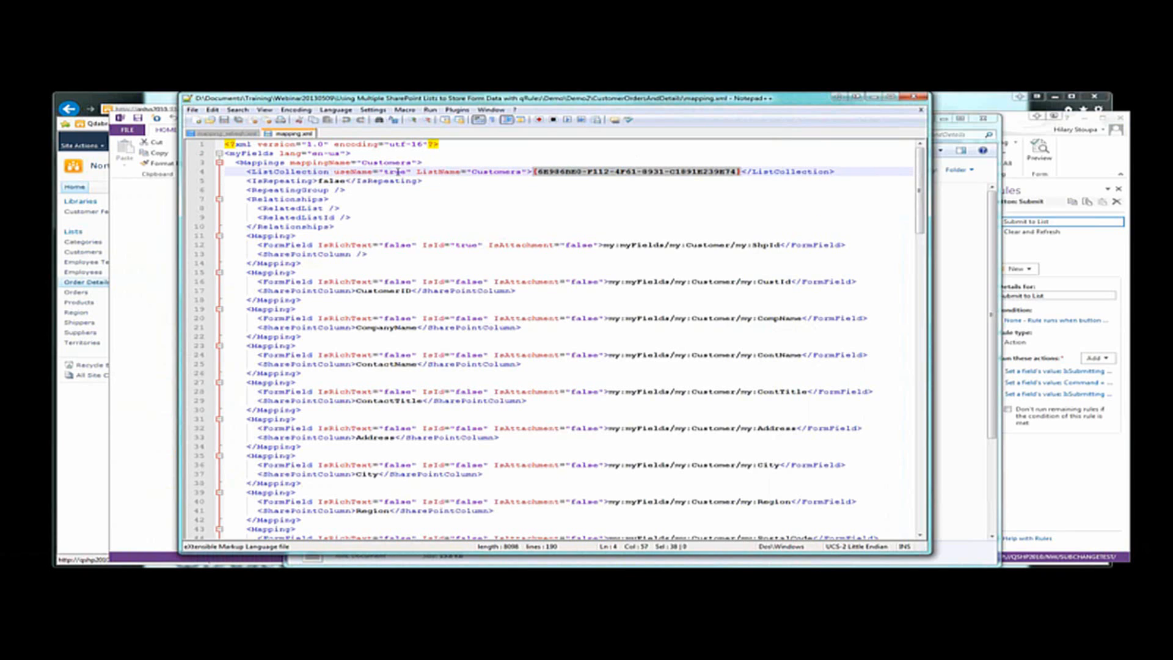
double_click(493, 173)
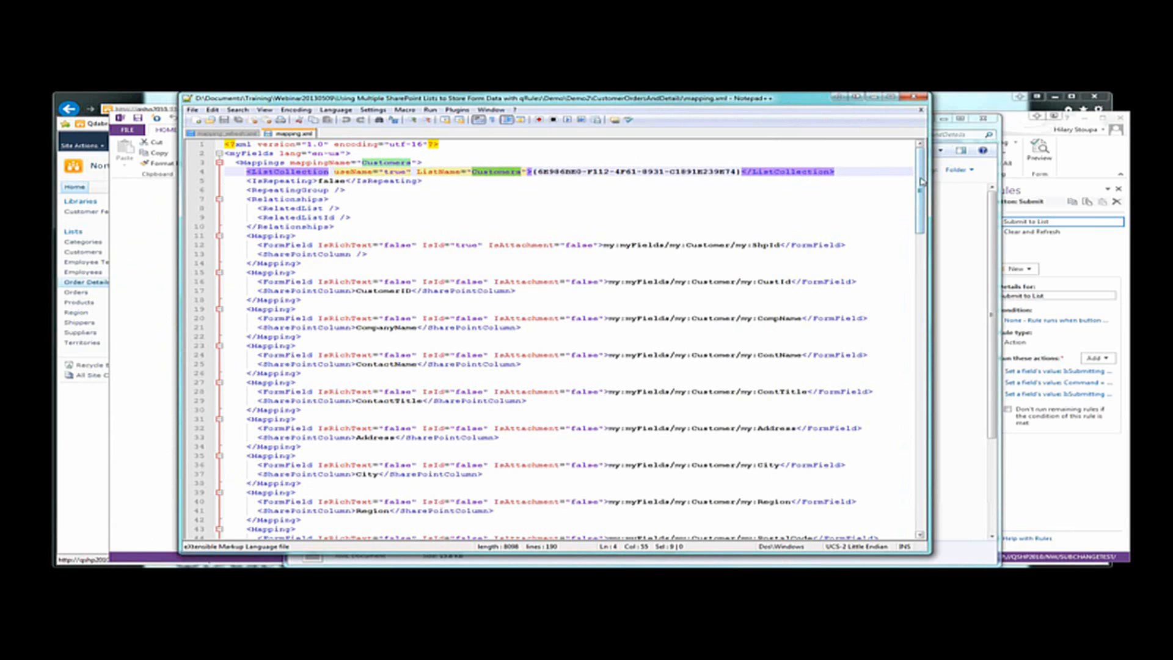
Highlight the SharePointListURL element and its site address at the end of mapping.xml
drag(922, 181, 977, 507)
drag(446, 520, 339, 521)
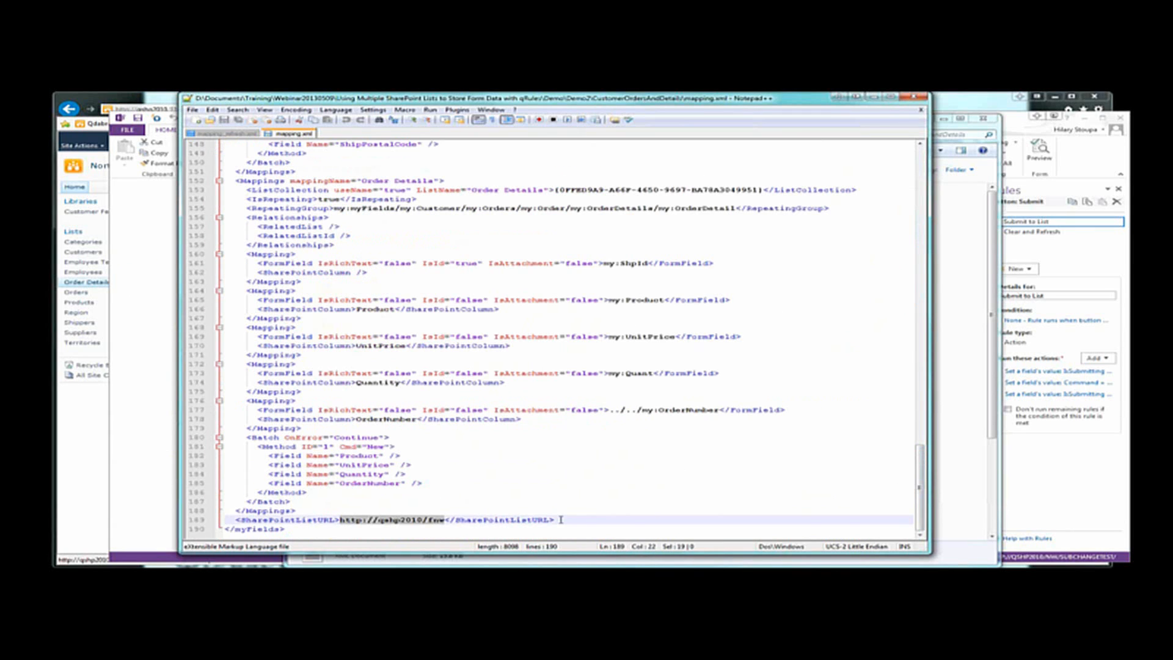
drag(559, 520, 207, 521)
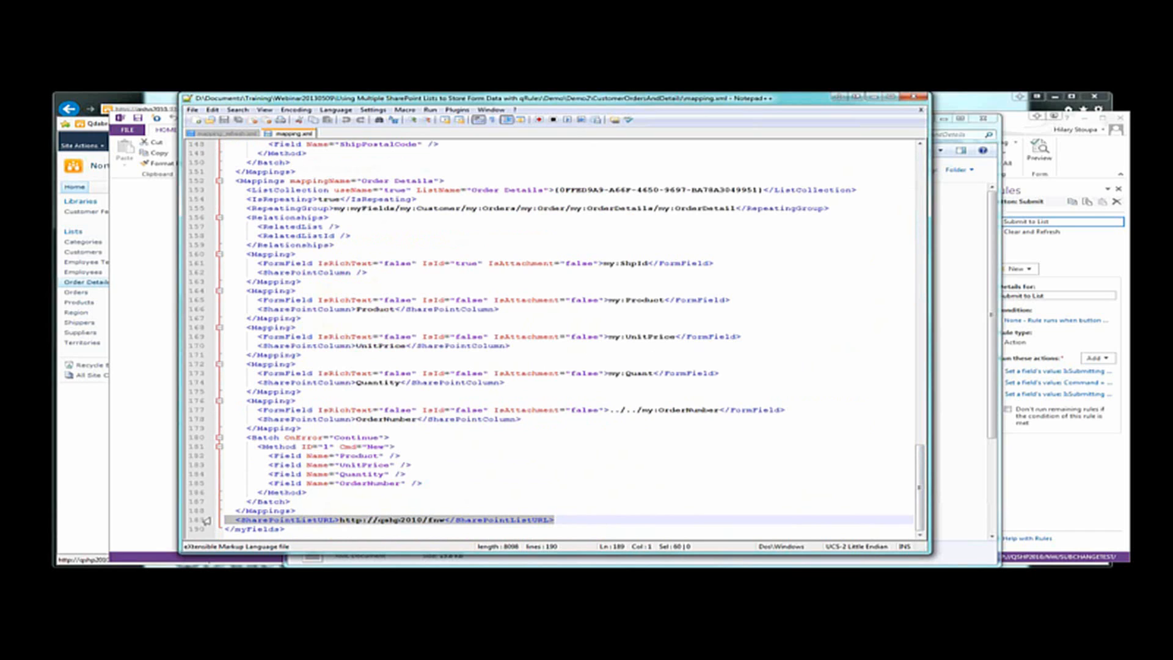
In the form design, view the SharePointSiteUrl function's description from the Order Number field's default value formula, and cancel without changes
click(146, 377)
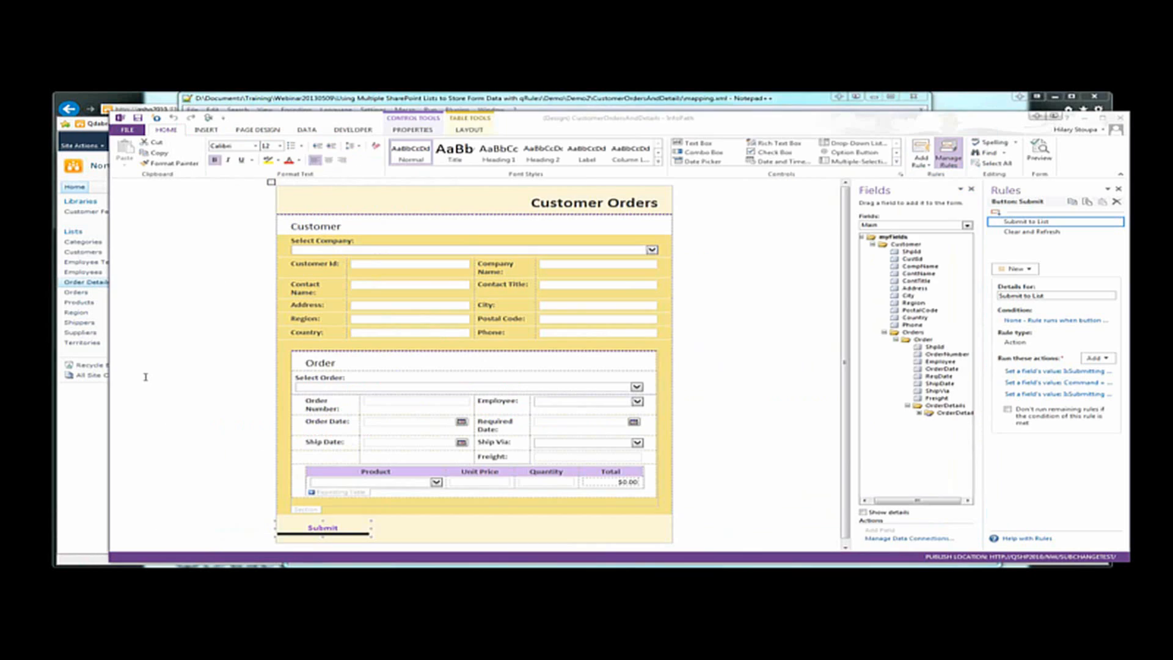
click(383, 403)
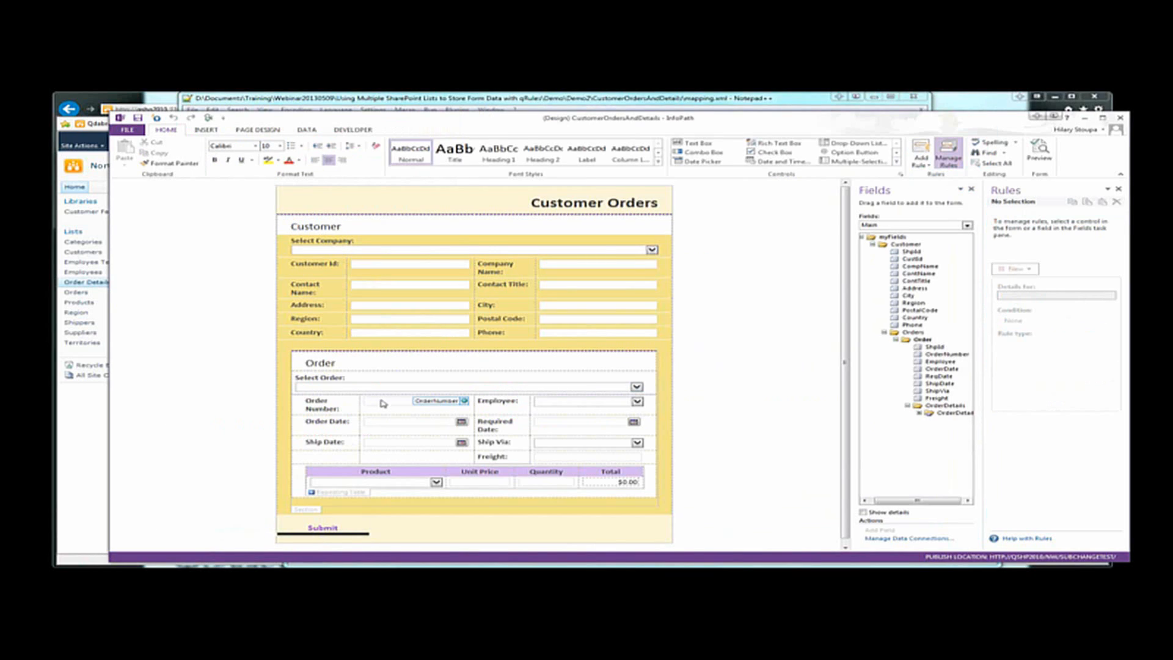
right_click(383, 403)
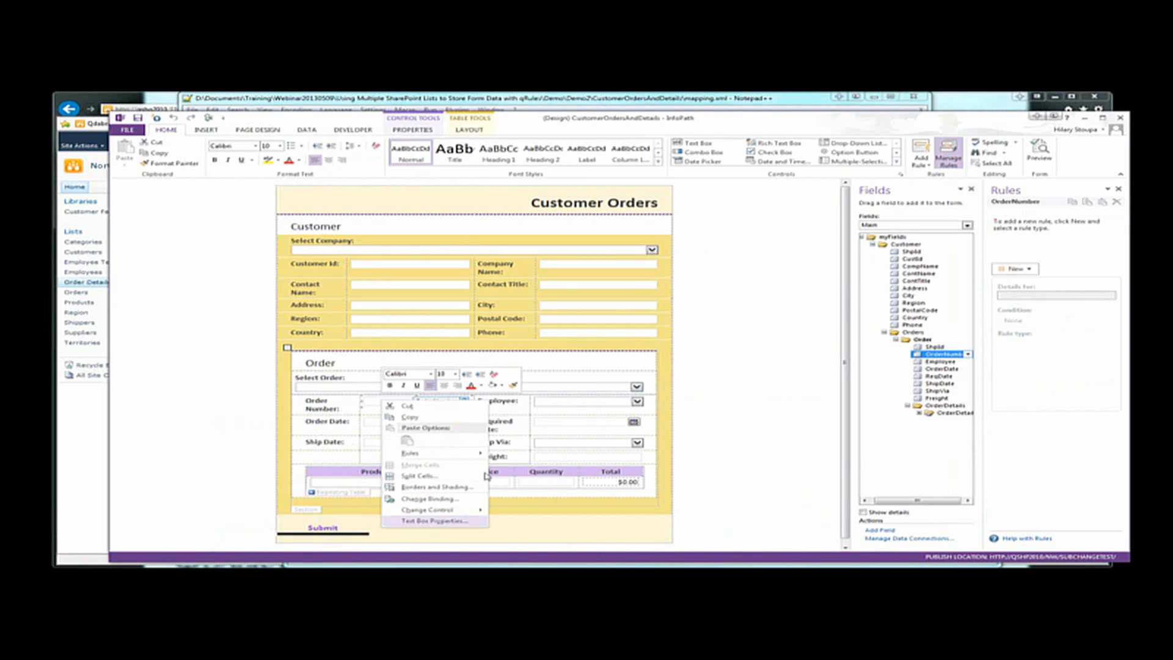
click(434, 521)
click(721, 319)
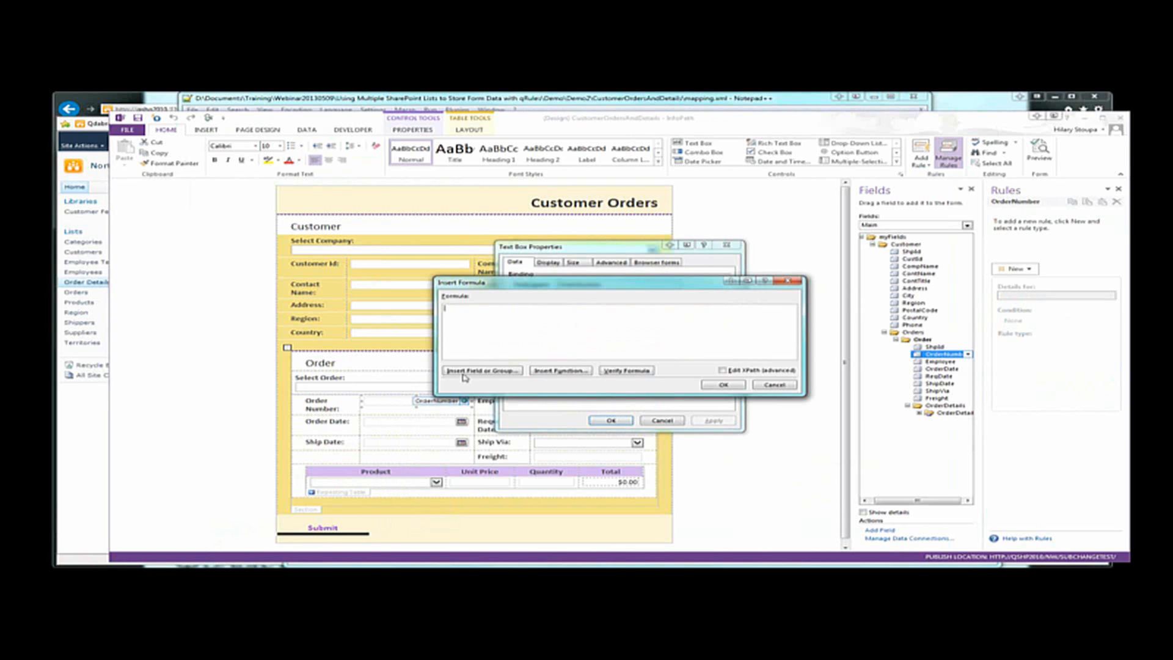
click(549, 370)
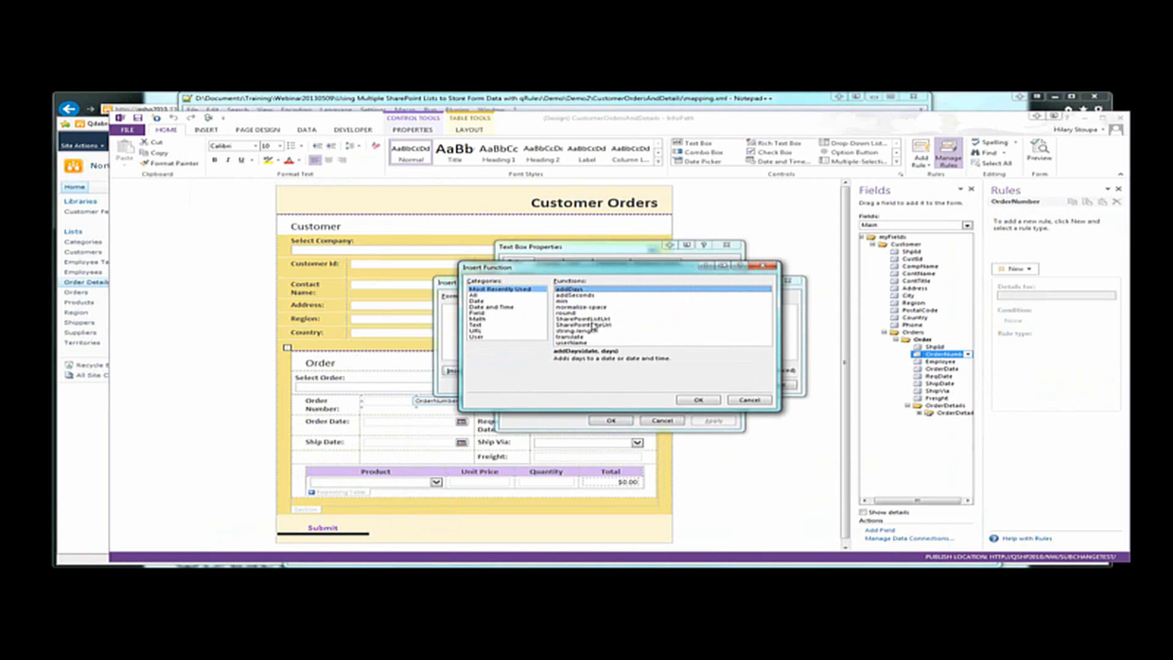
click(592, 324)
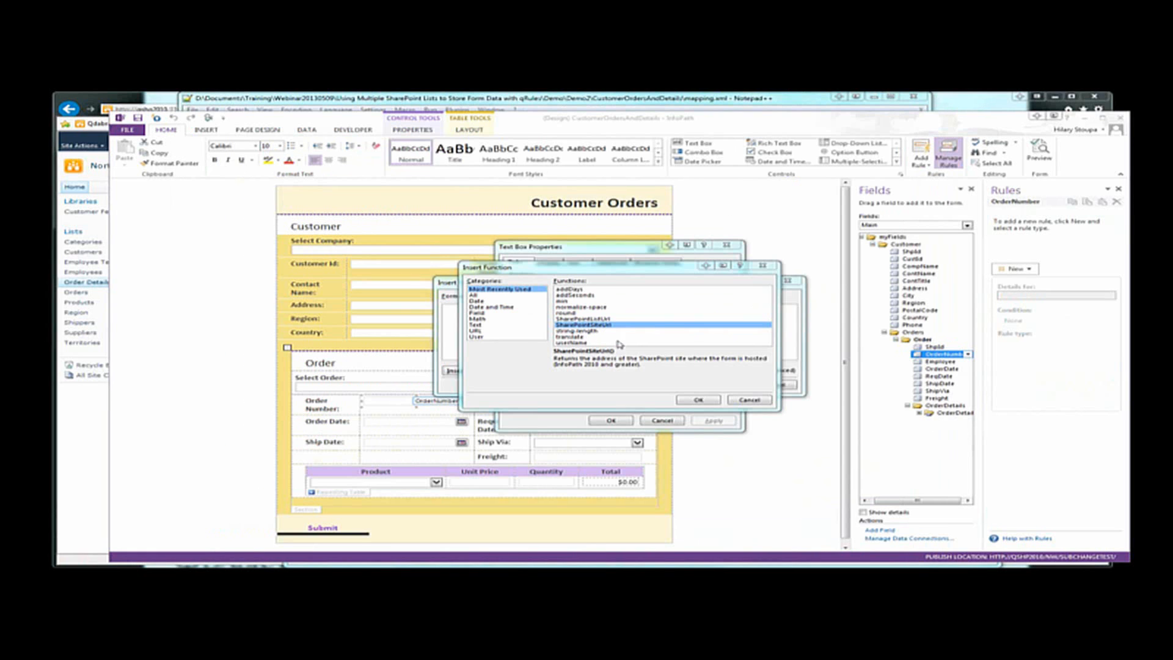
click(749, 400)
click(779, 386)
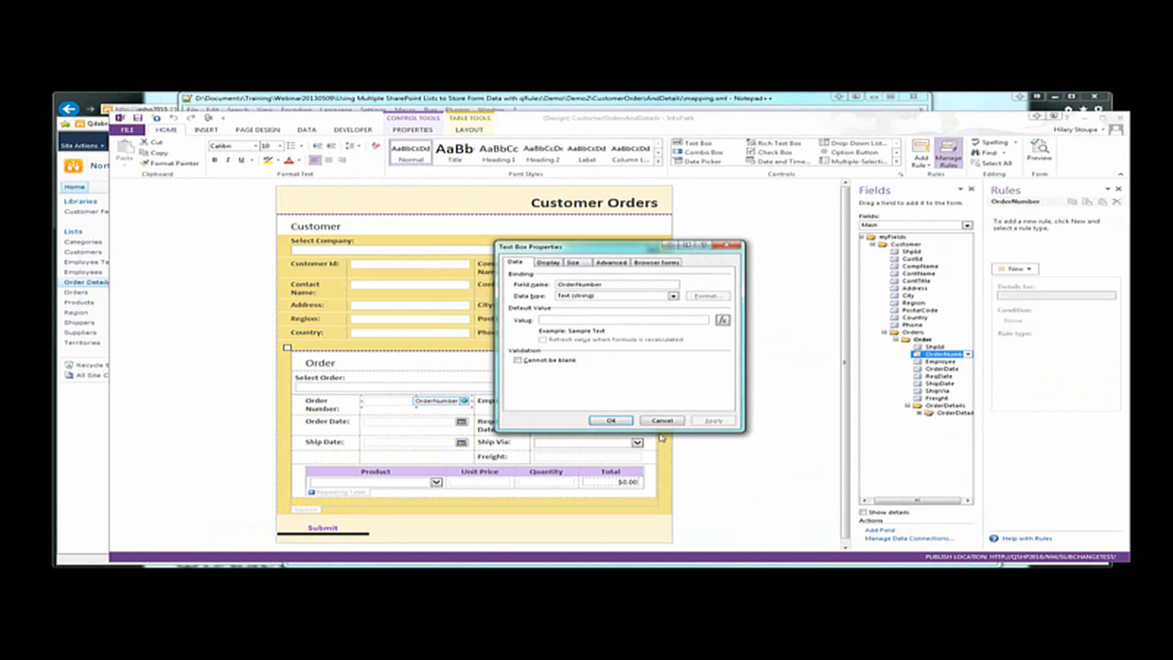
click(663, 421)
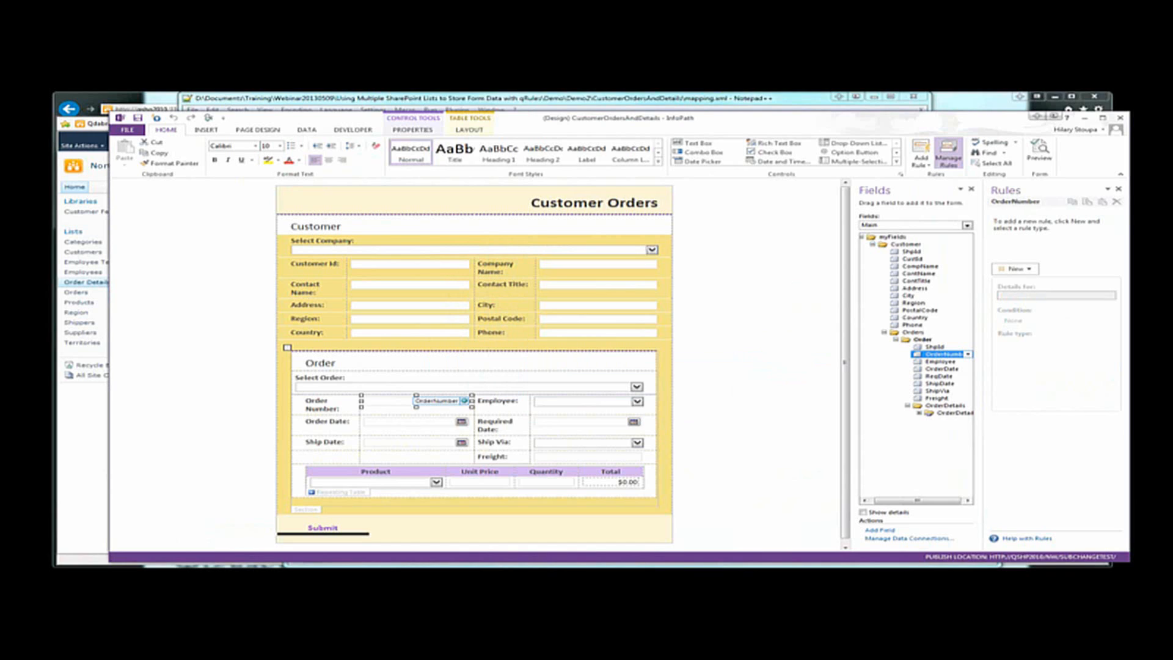
Return to the Qdabra InfoPath to SharePoint List Tool form and examine the Customers and Orders mapping definitions
key(alt+Tab)
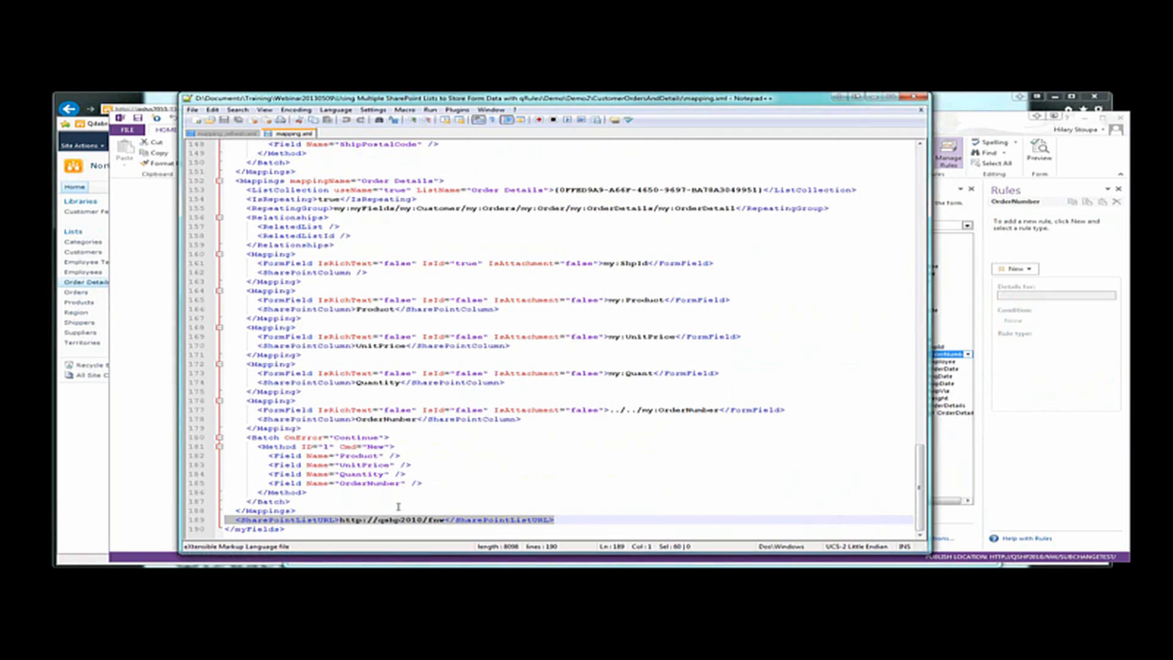
mouse_move(433, 565)
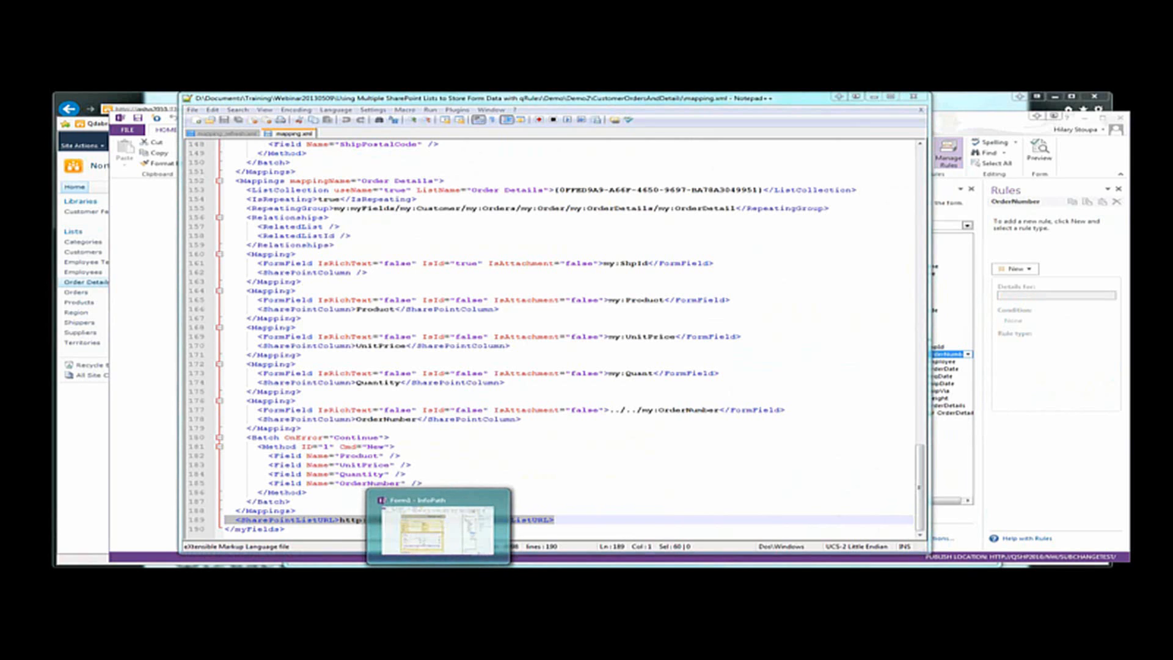
click(437, 529)
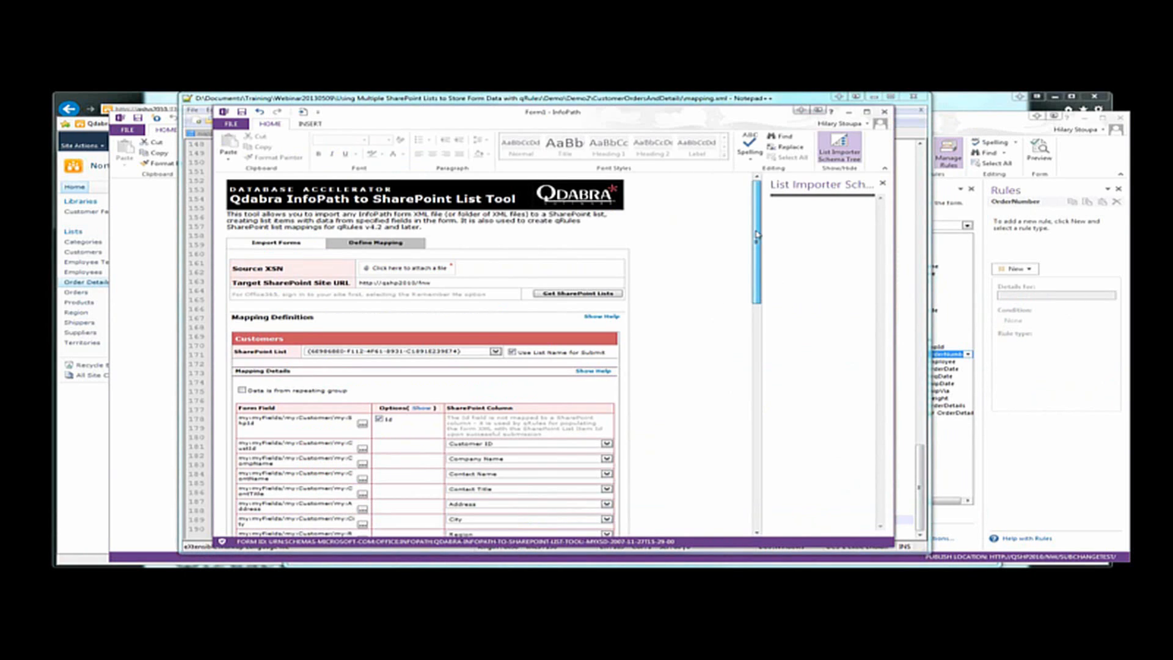
drag(756, 234, 760, 302)
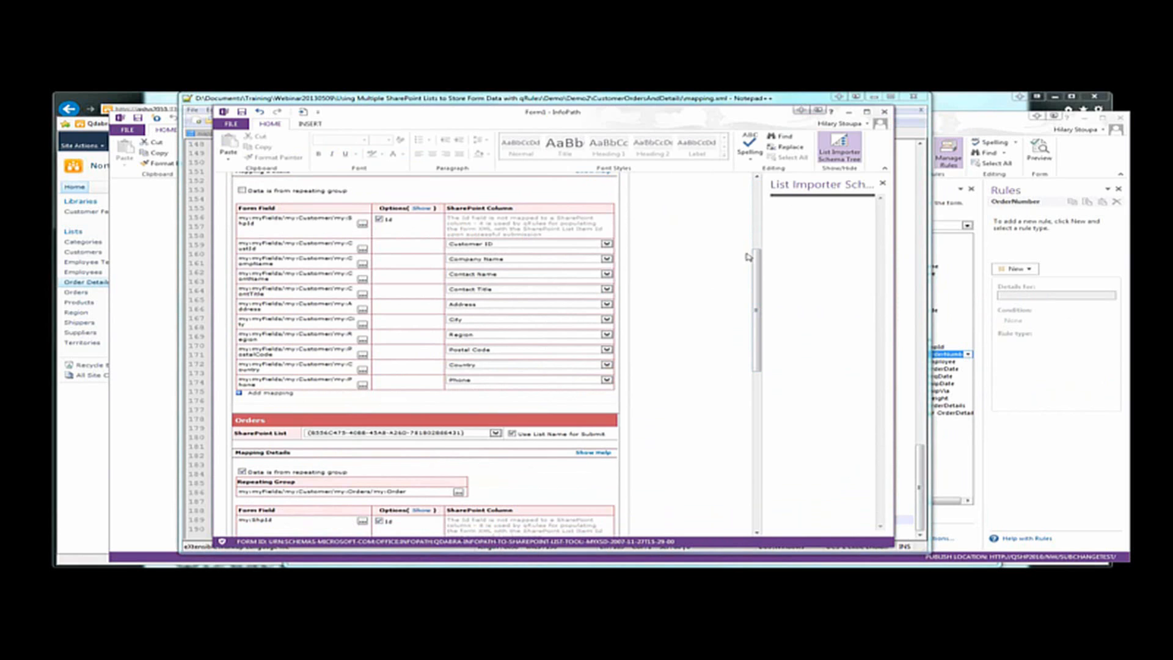
drag(759, 254, 759, 238)
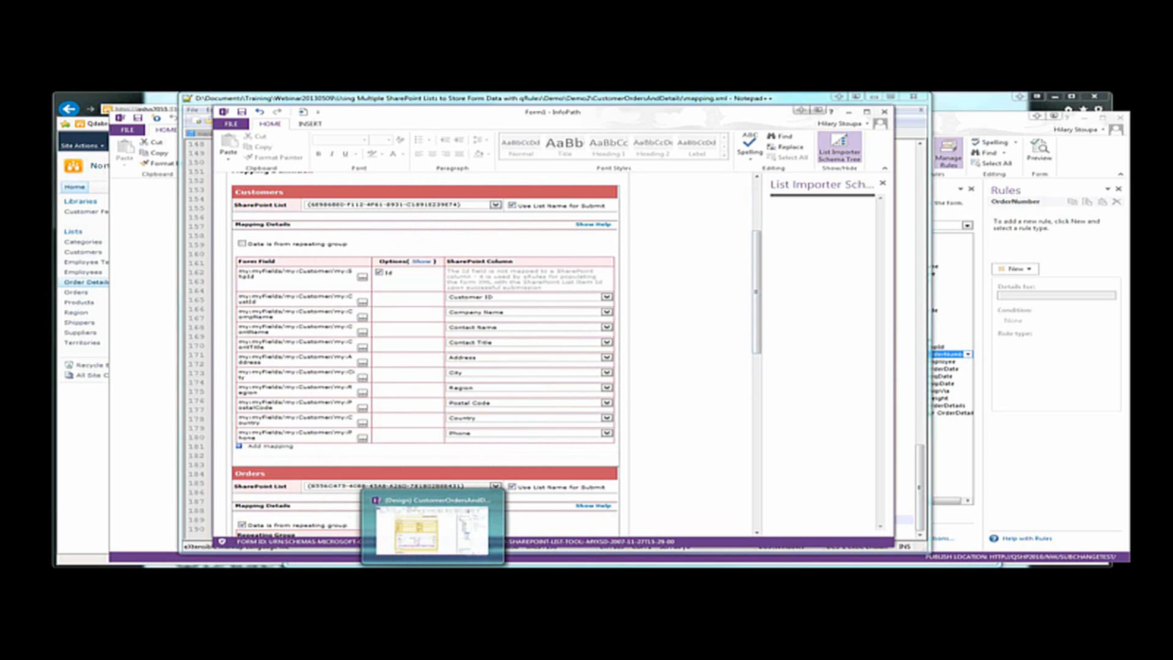
Check the CustomerOrdersAndDetails form design, return to the list tool, and highlight the ShpId form field path in the Customers mapping
click(433, 577)
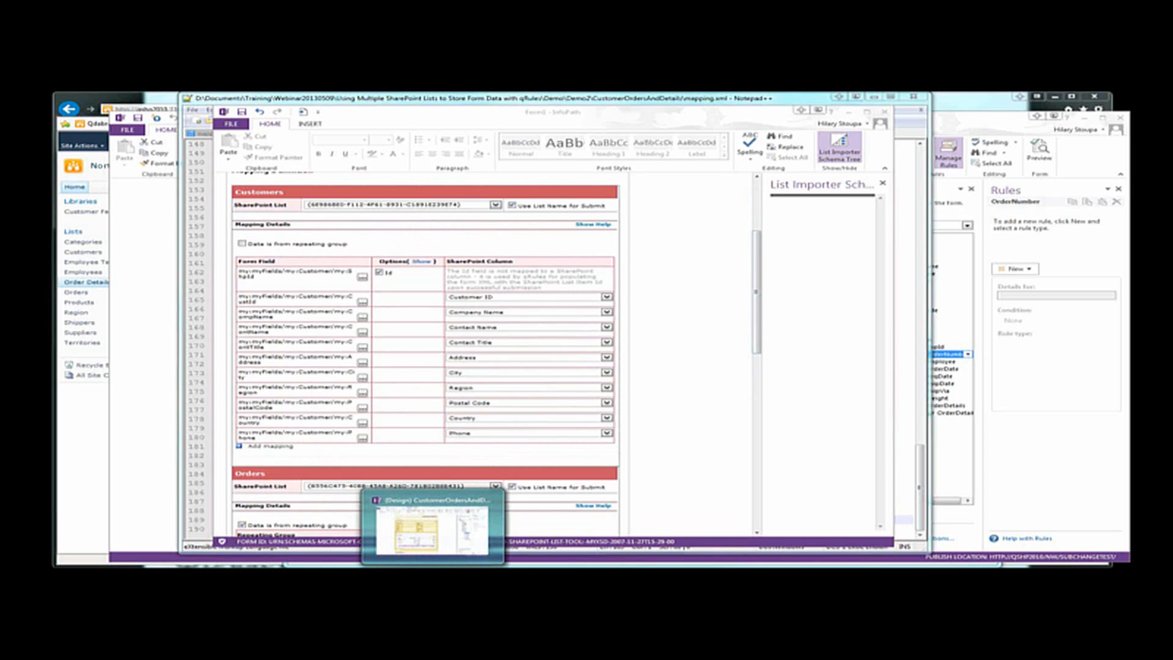
click(433, 529)
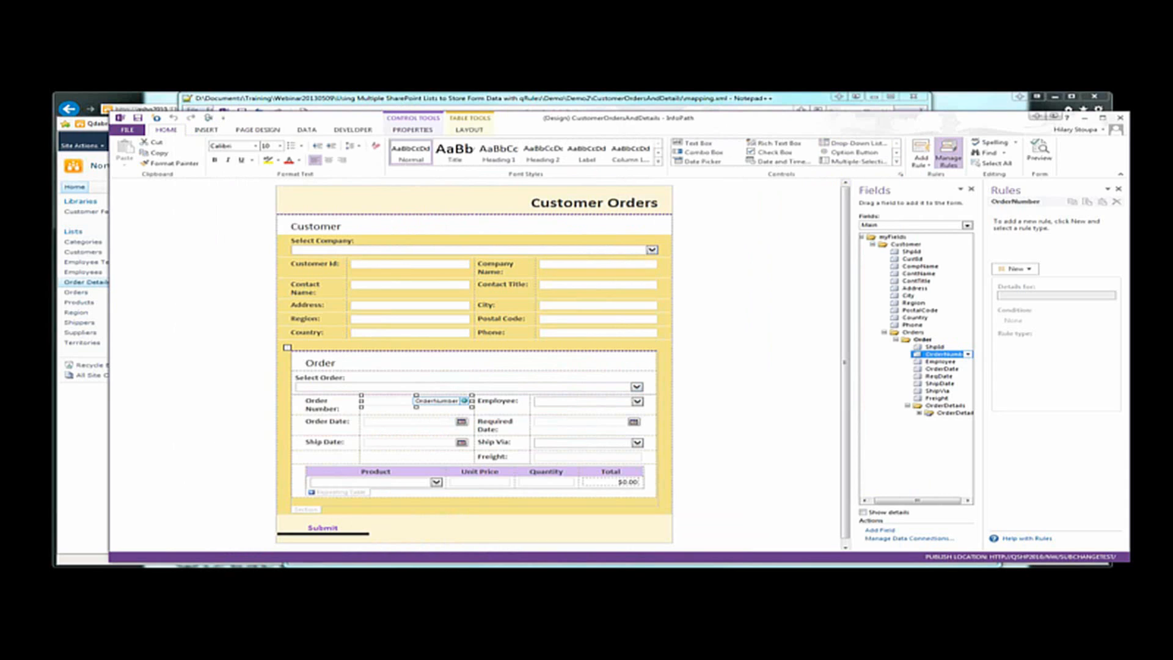
key(alt+Tab)
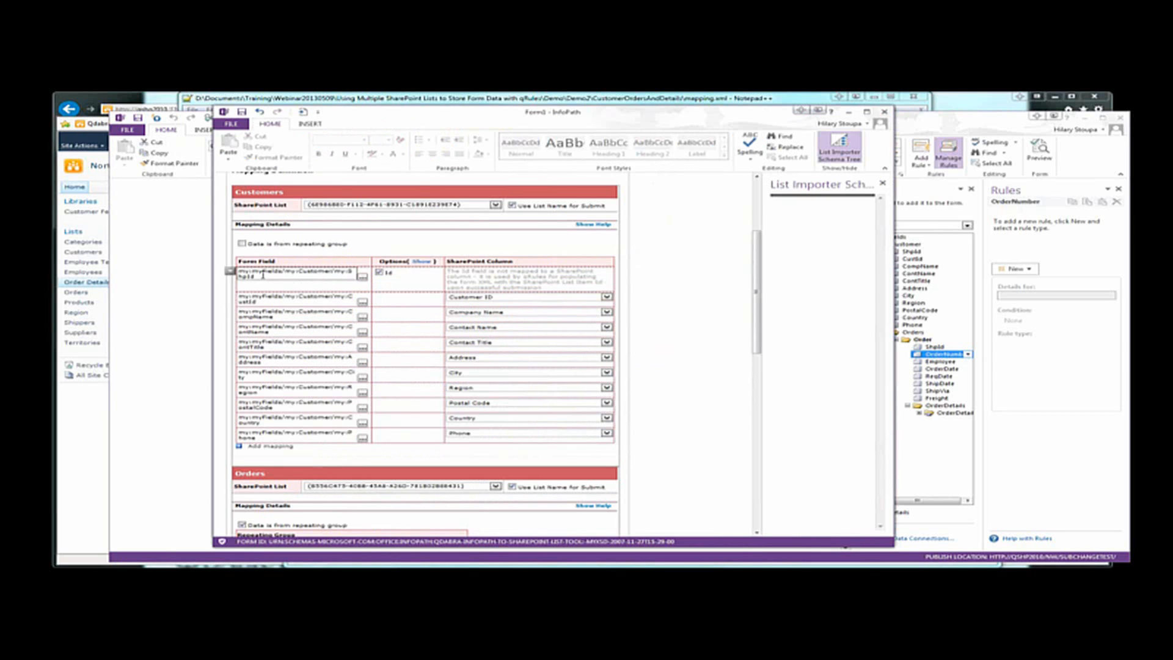
drag(263, 277, 231, 273)
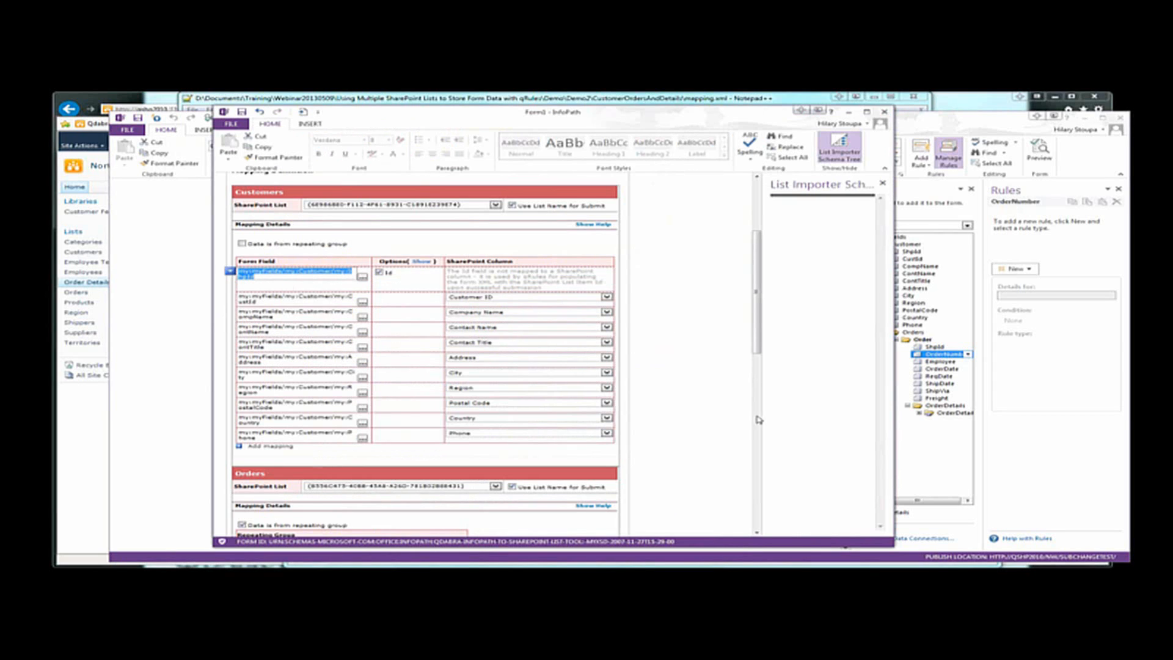
Switch to the NorthWind SharePoint site in the browser and compare the columns of the Orders and Customers lists
click(83, 441)
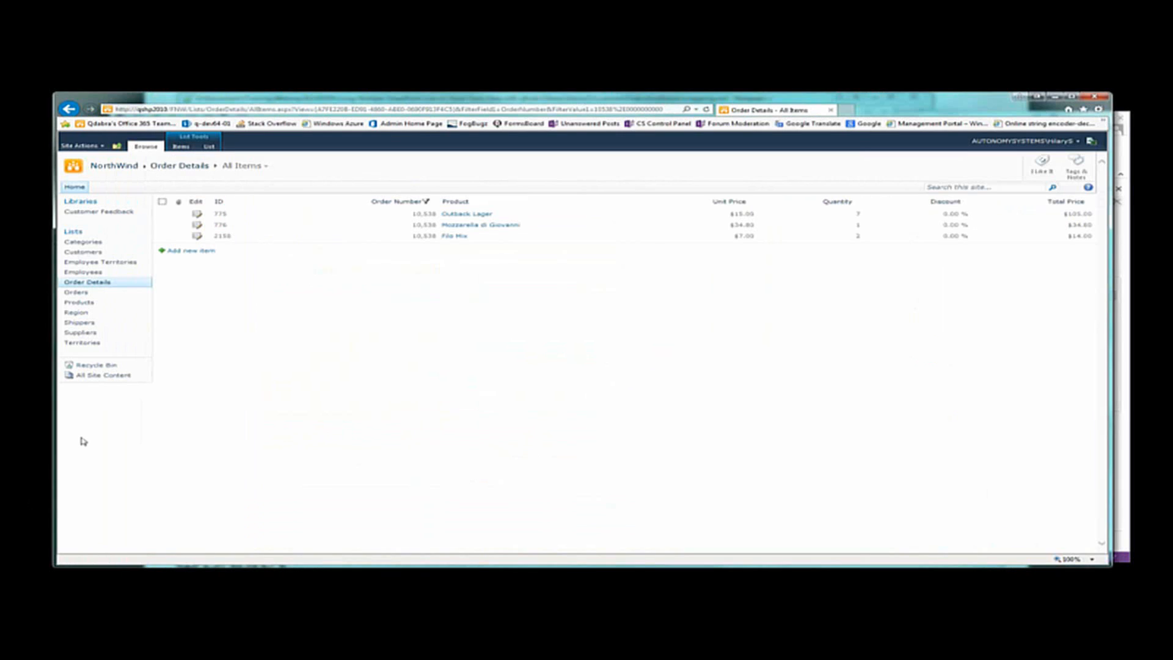
click(86, 294)
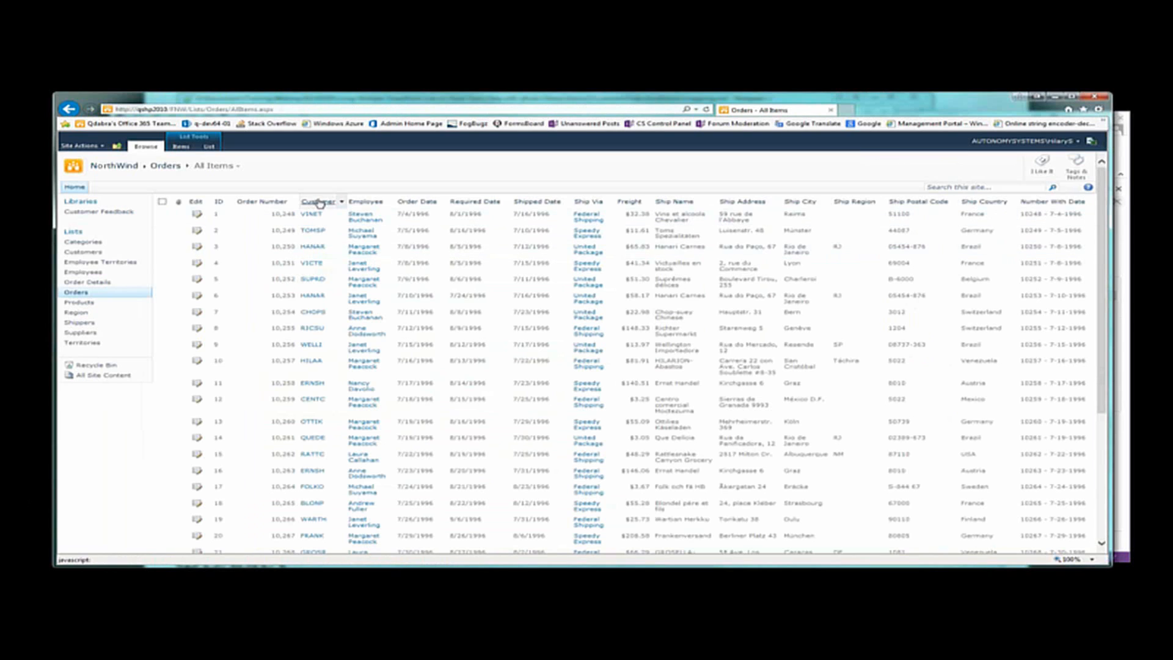
click(80, 252)
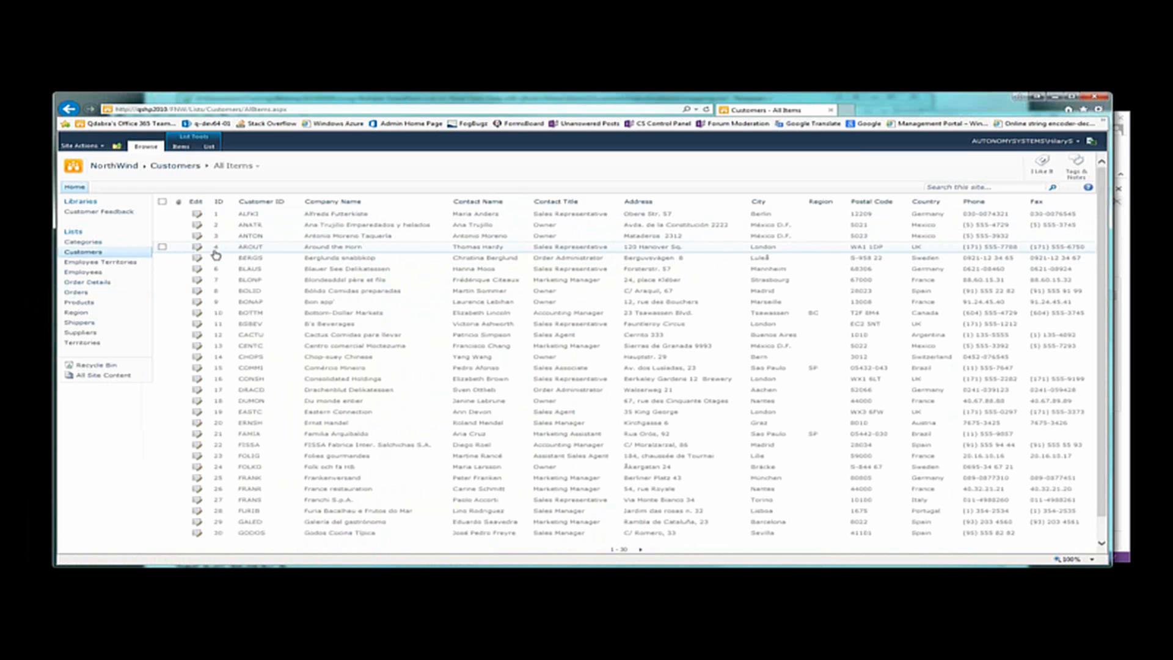
click(153, 281)
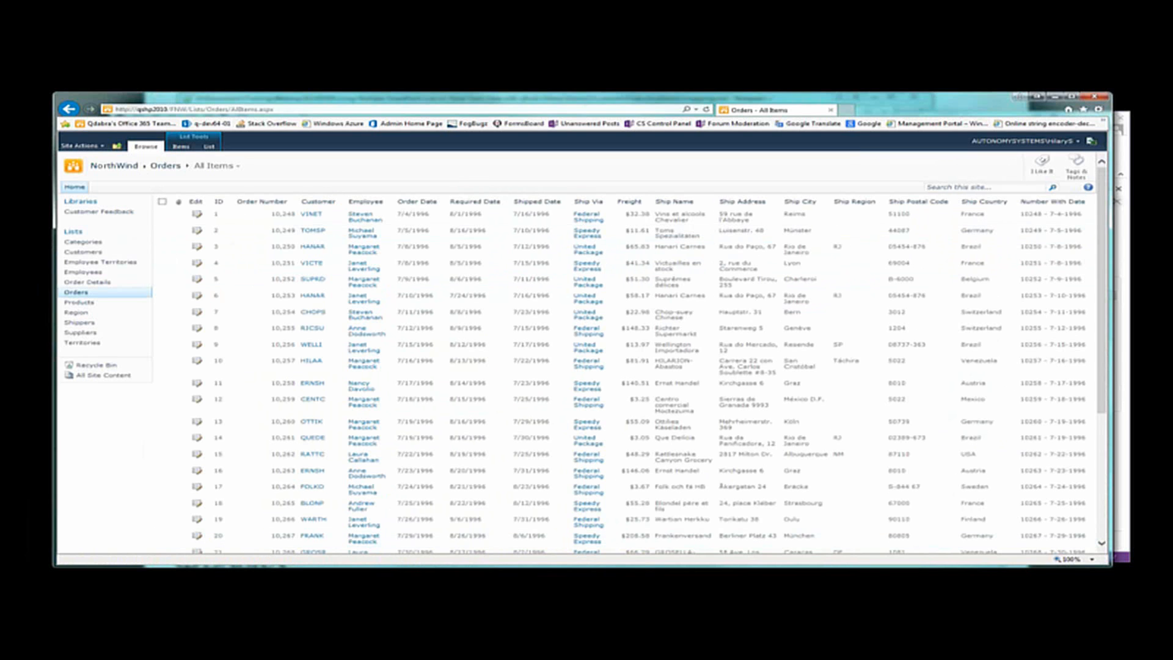
Return from the browser to the InfoPath to SharePoint List Tool form and review the Customers mapping definition
mouse_move(470, 579)
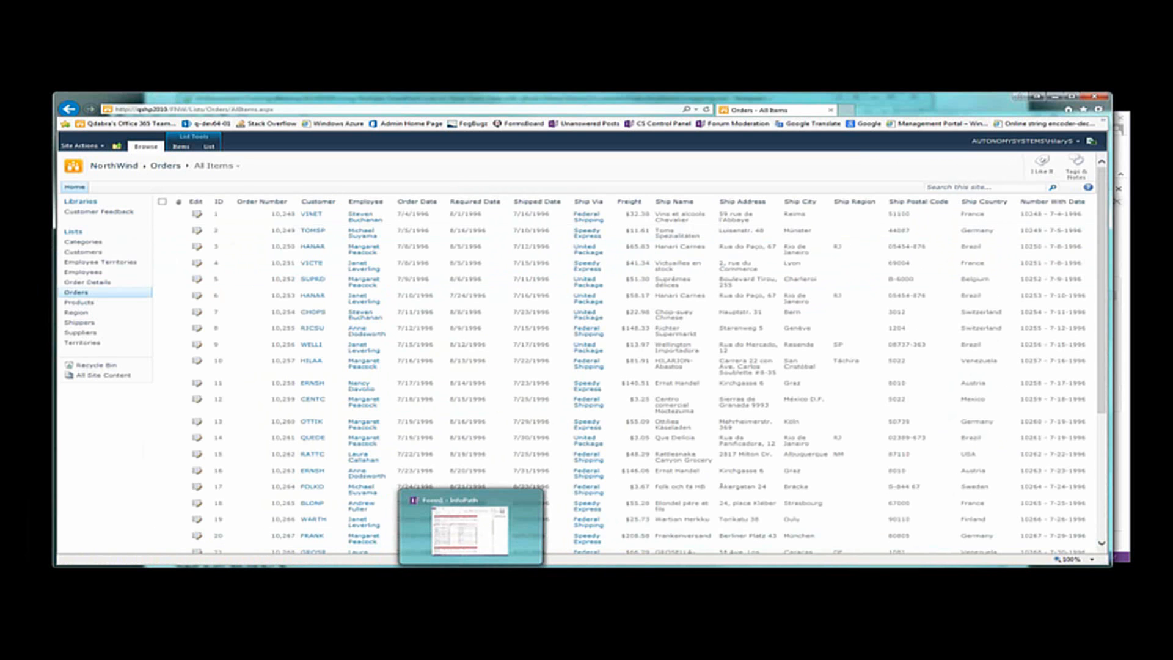
click(470, 526)
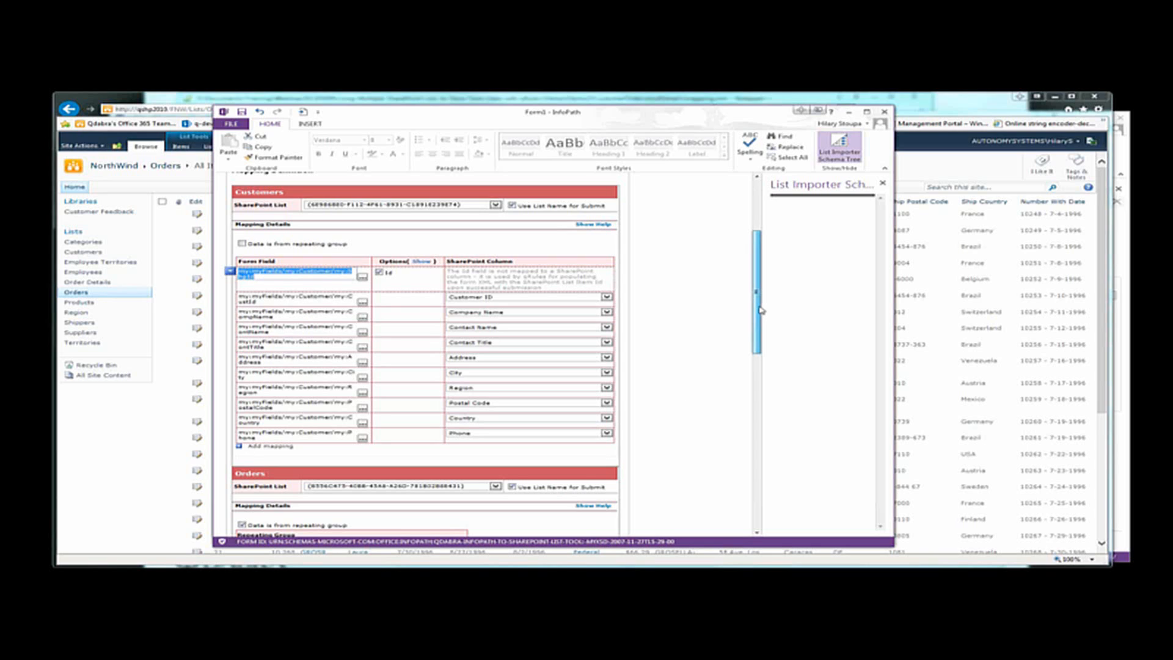
mouse_move(760, 310)
mouse_down()
mouse_move(762, 266)
mouse_move(762, 308)
mouse_up()
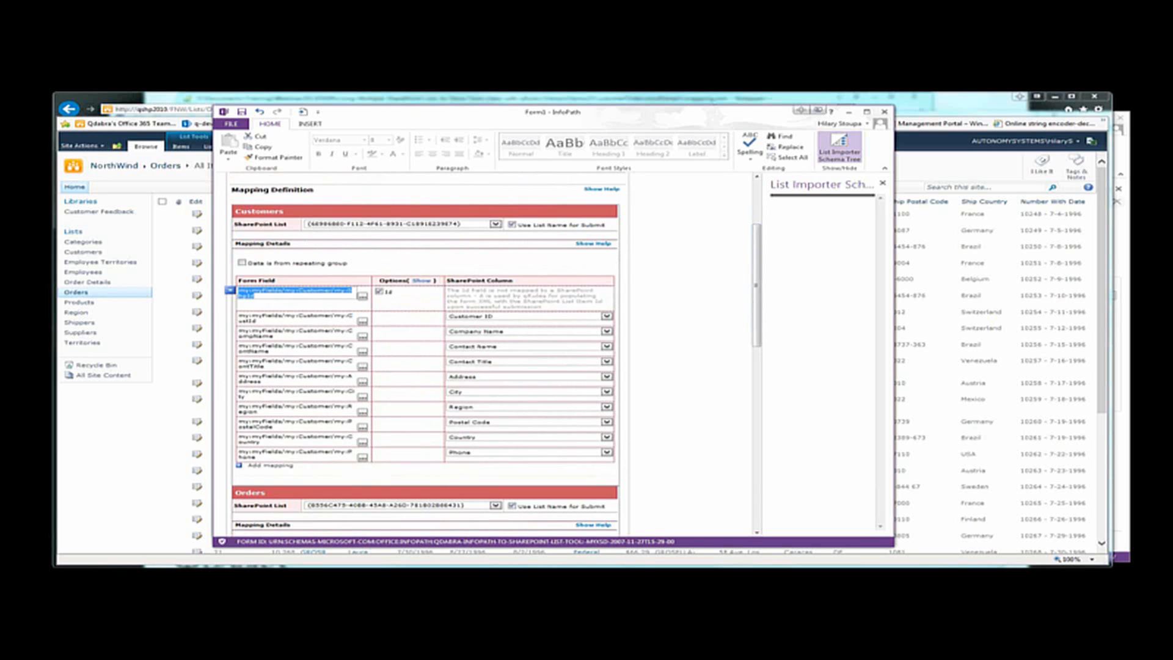
Switch to mapping.xml in Notepad++, fold it to level 2, and highlight the Customers, Orders and Order Details Mappings nodes
key(alt+Tab)
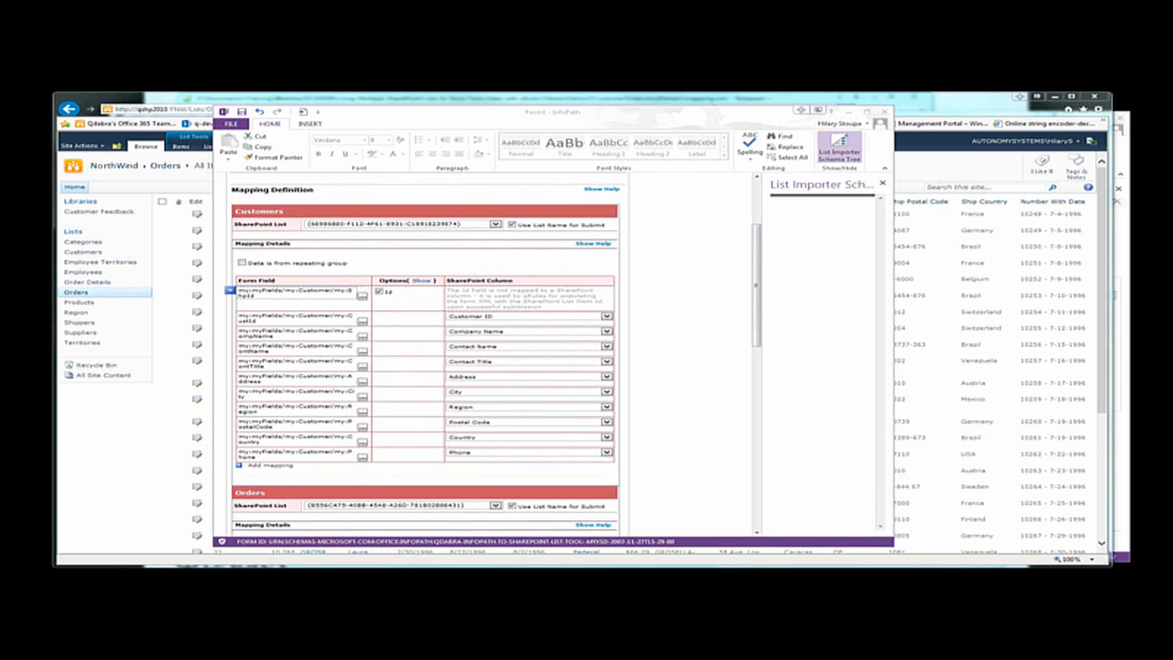
key(alt+Tab)
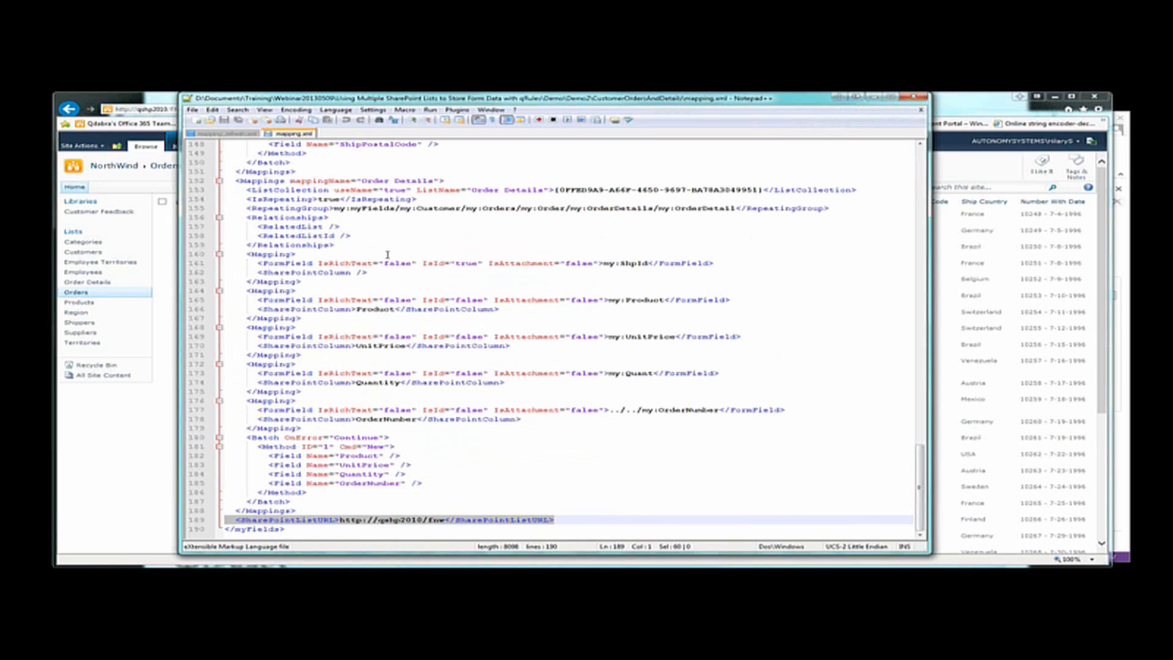
scroll(387, 255, up, 20)
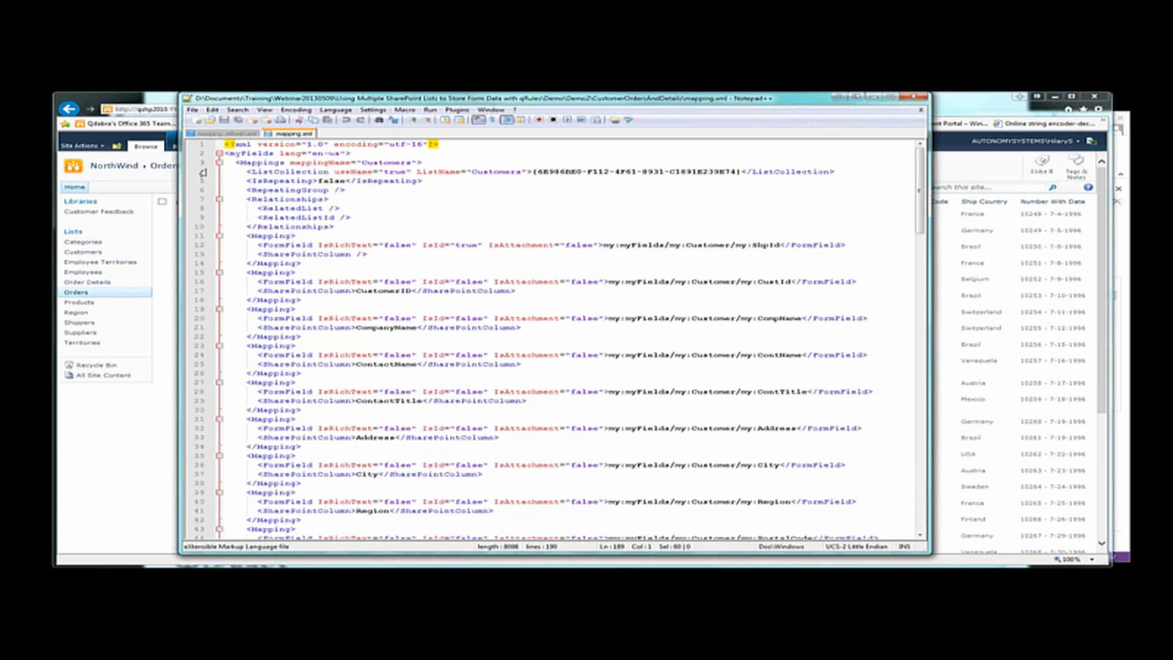
key(alt+2)
drag(451, 181, 225, 162)
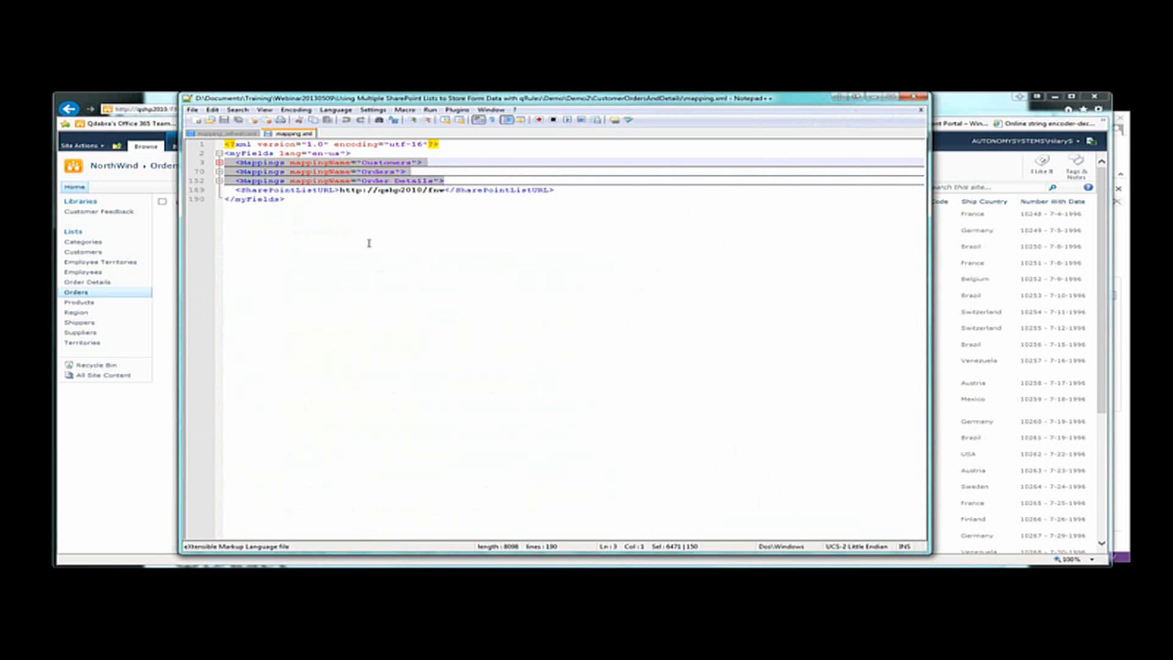
Expand the Customers Mappings node in mapping.xml, highlight its Relationships block, then fold the node and reselect the three Mappings nodes
click(218, 162)
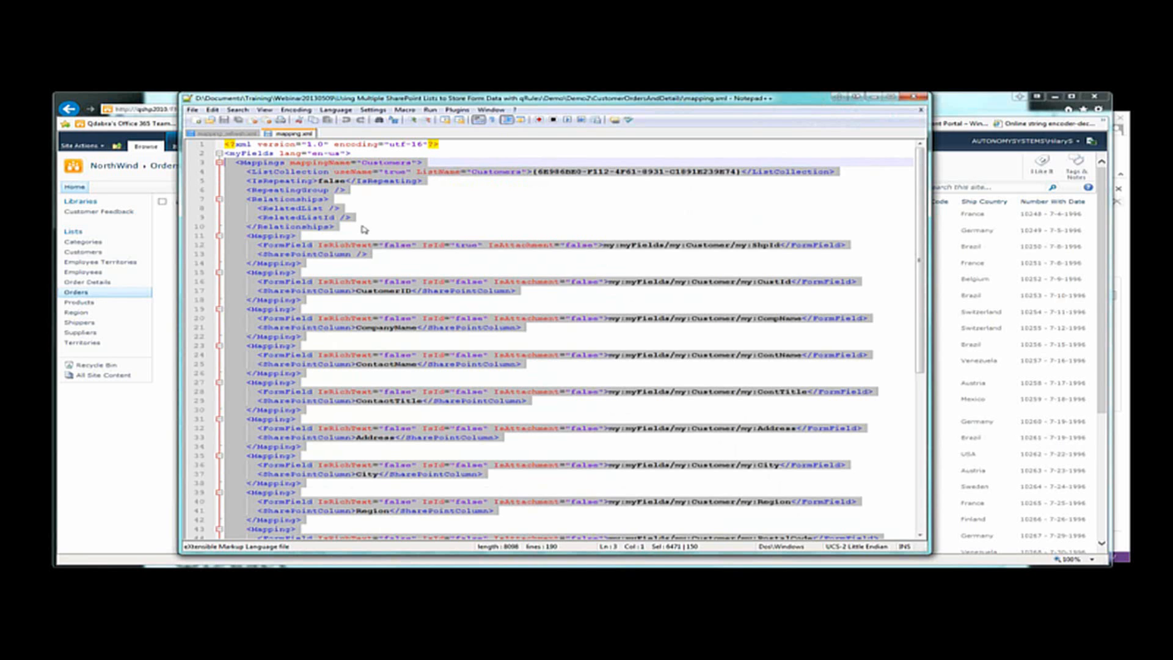
drag(363, 229, 211, 200)
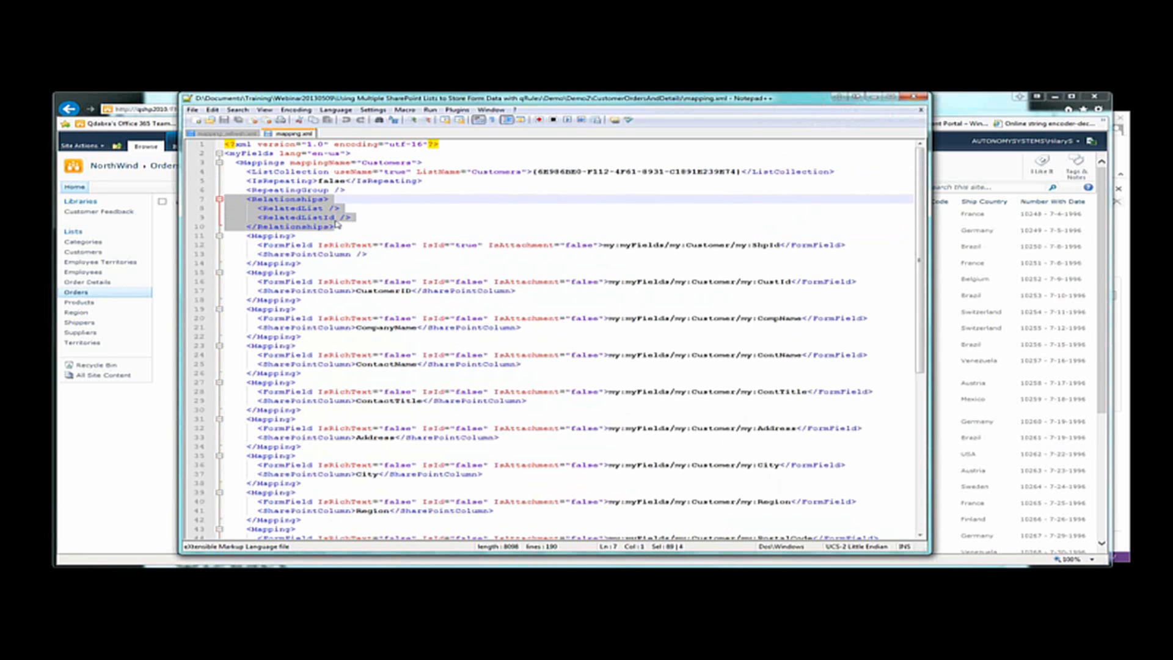
click(219, 163)
drag(452, 182, 181, 162)
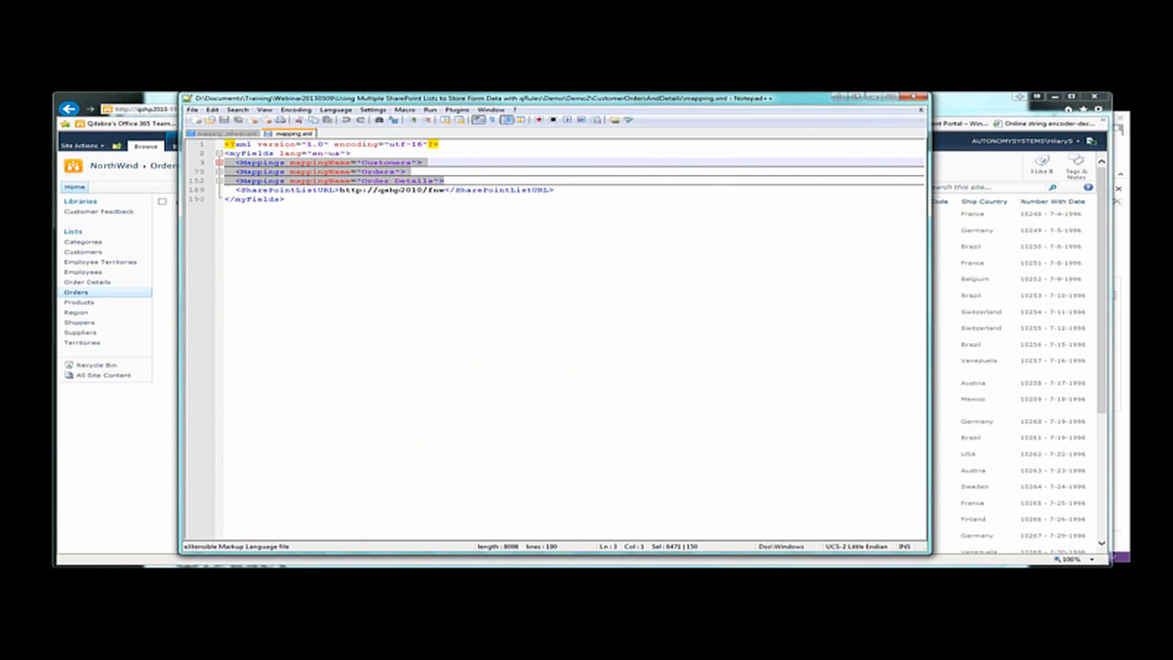
Return to the list tool and examine the Customers ShpId path, then the Orders repeating group and its ../../my:ShpId mapping to Customer
key(alt+Tab)
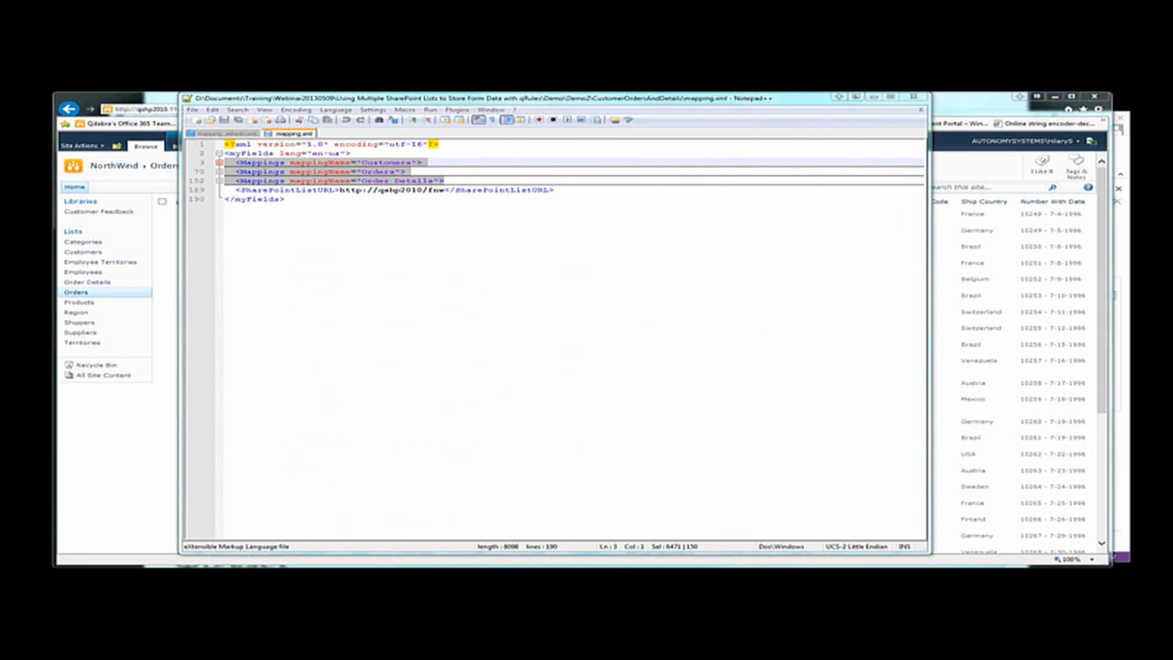
click(260, 296)
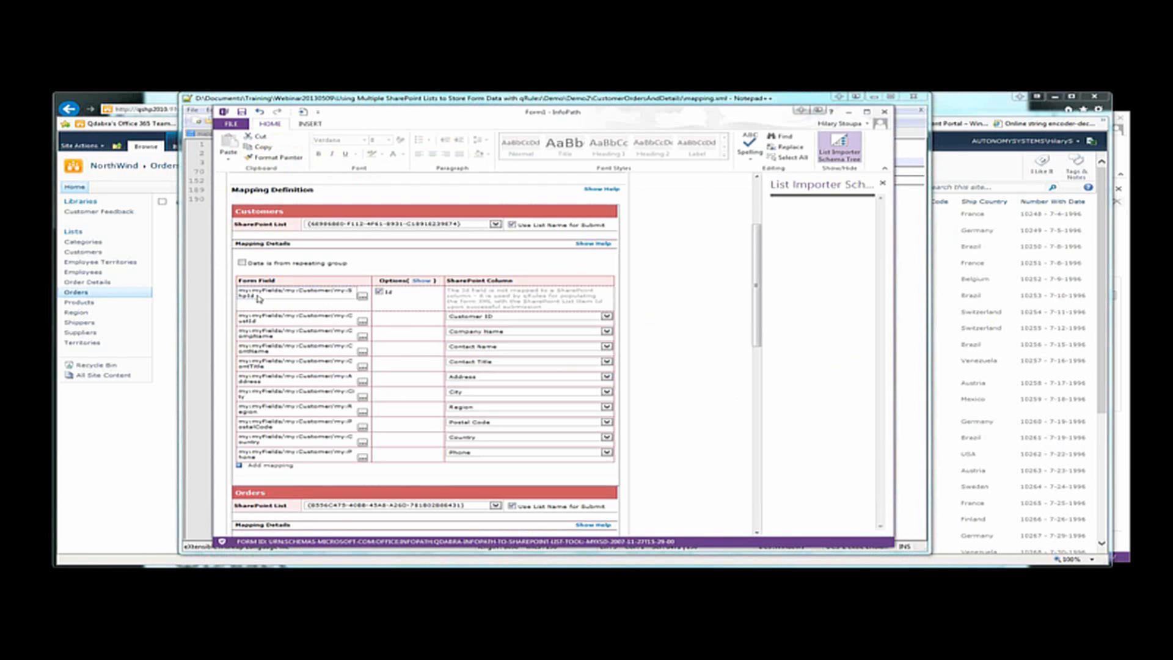
double_click(258, 296)
drag(757, 287, 755, 398)
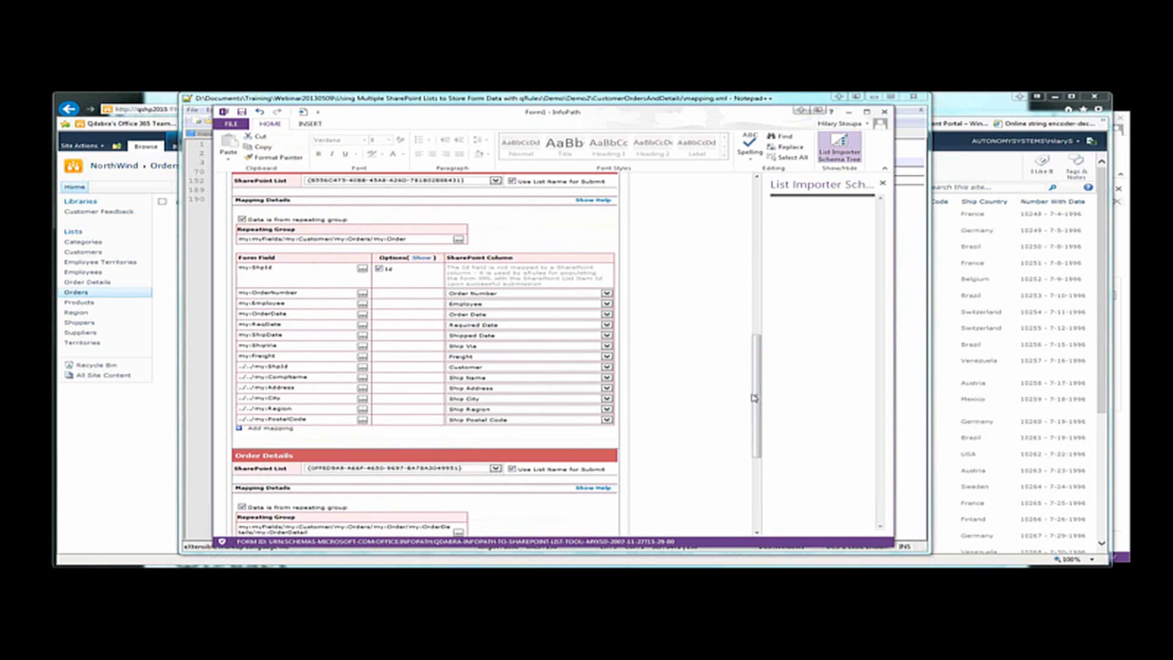
click(411, 238)
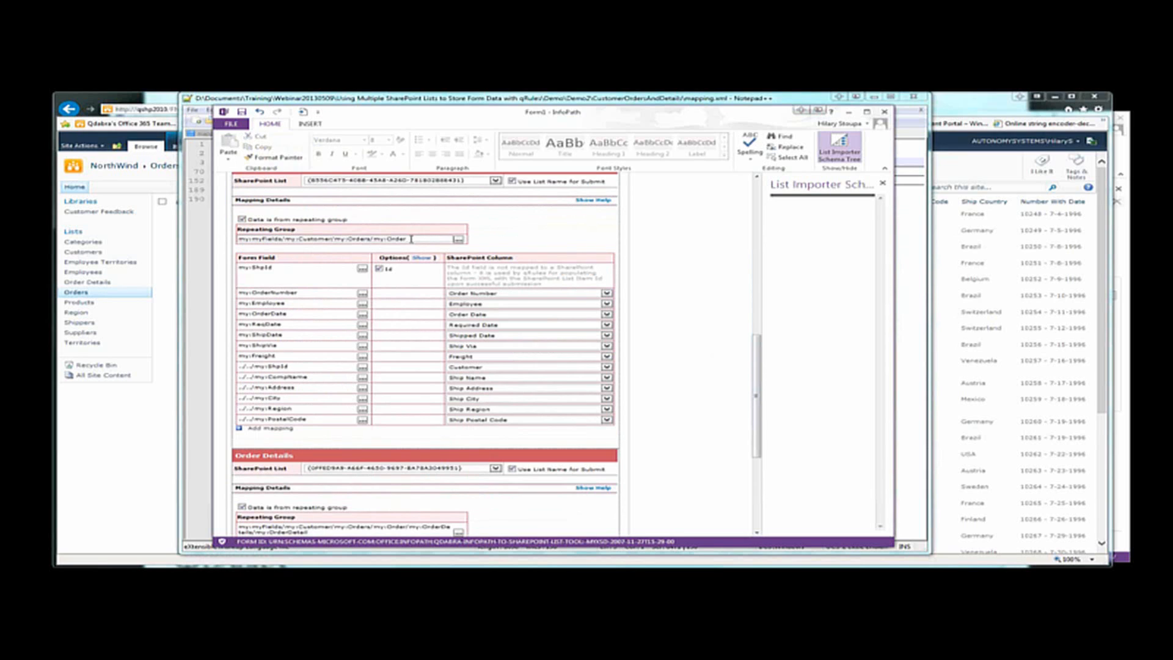
click(299, 368)
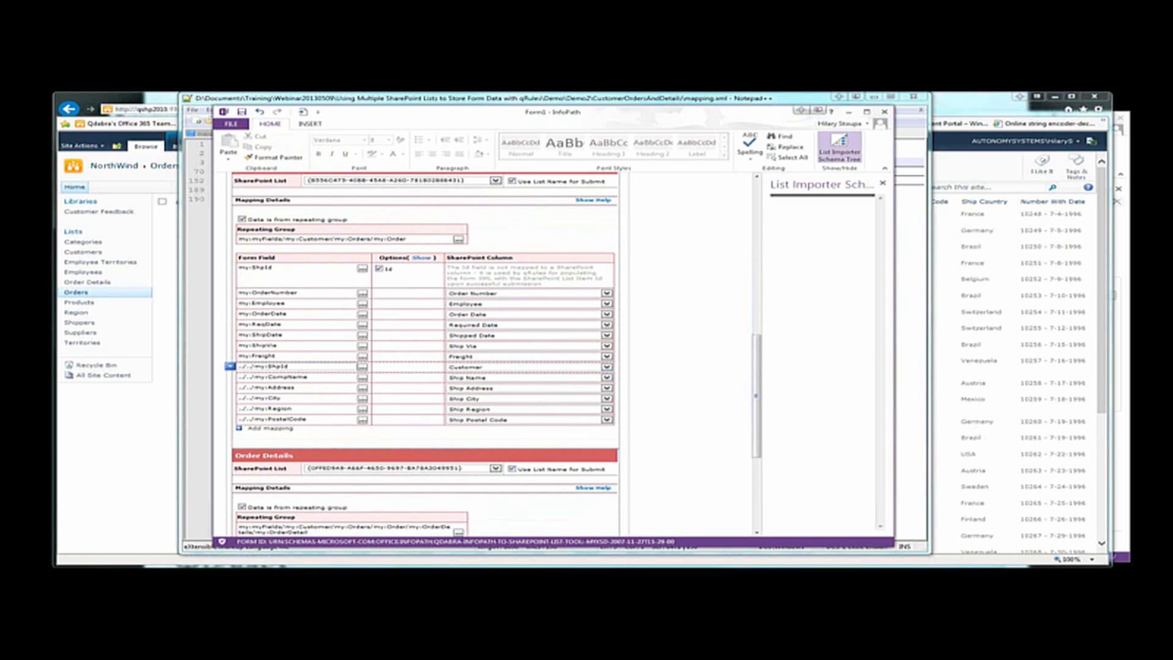
In the CustomerOrdersAndDetails form design, inspect the Order group, its ShpId field and the expanded OrderDetail group in the data source
key(alt+Tab)
key(alt+Tab)
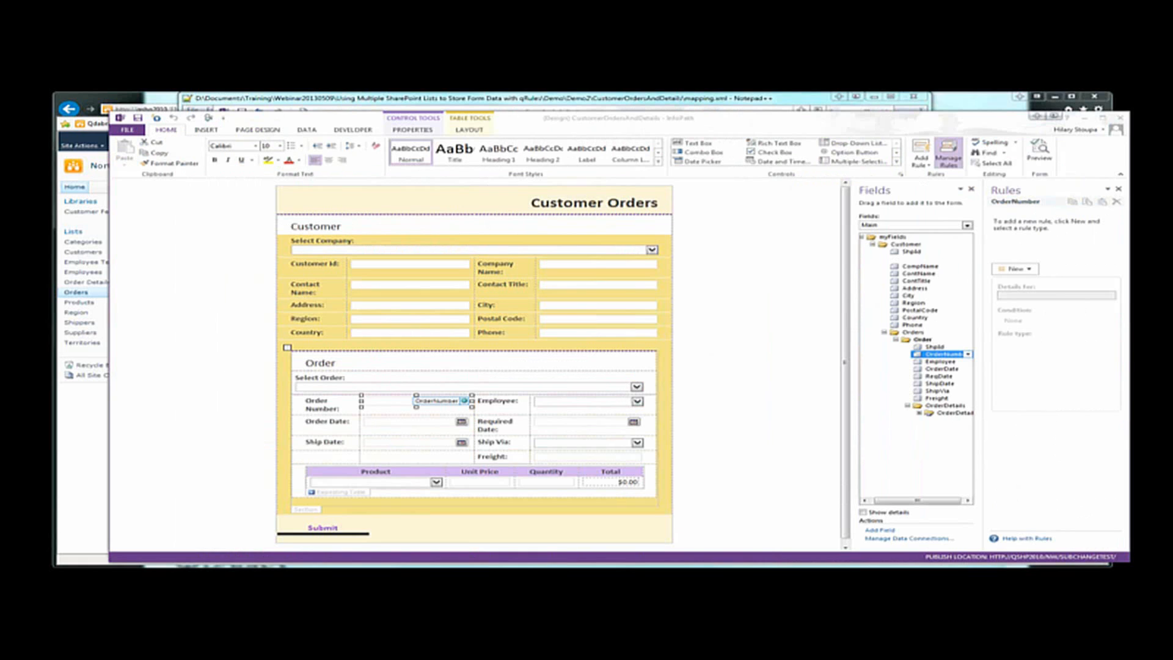
click(935, 346)
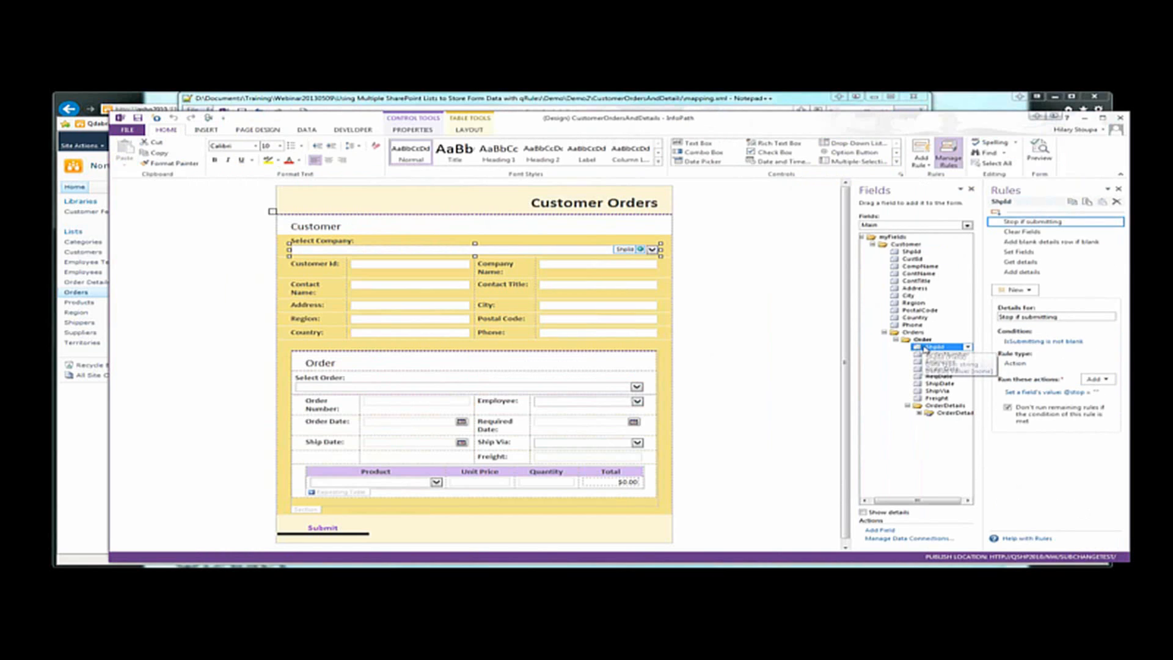
click(921, 339)
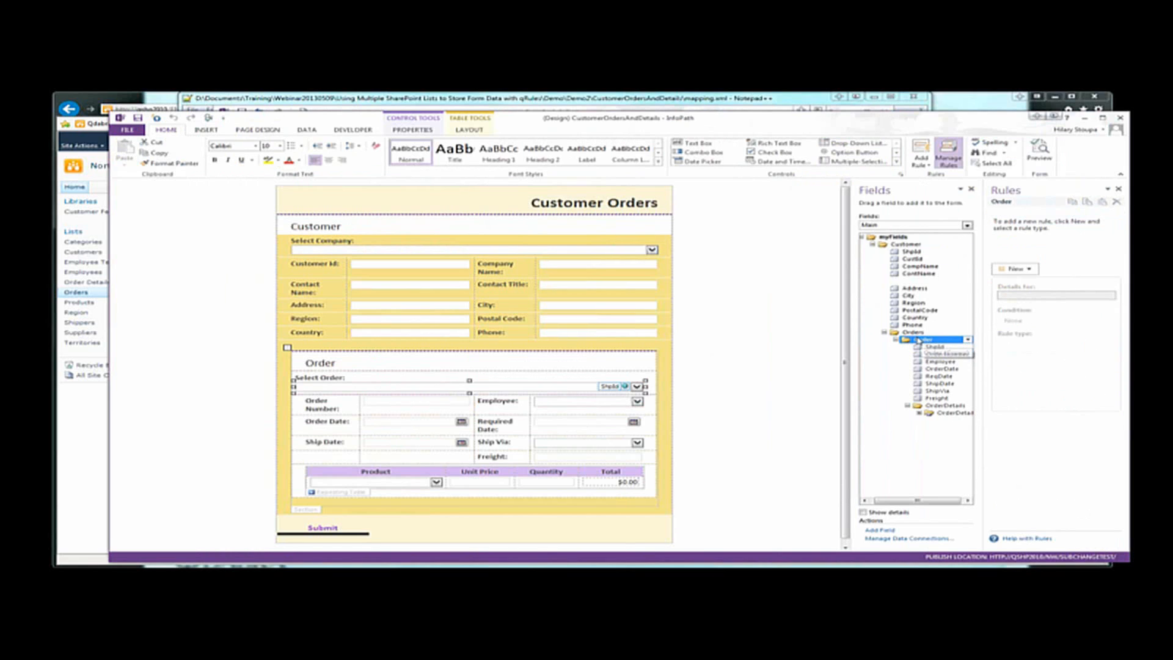
click(919, 413)
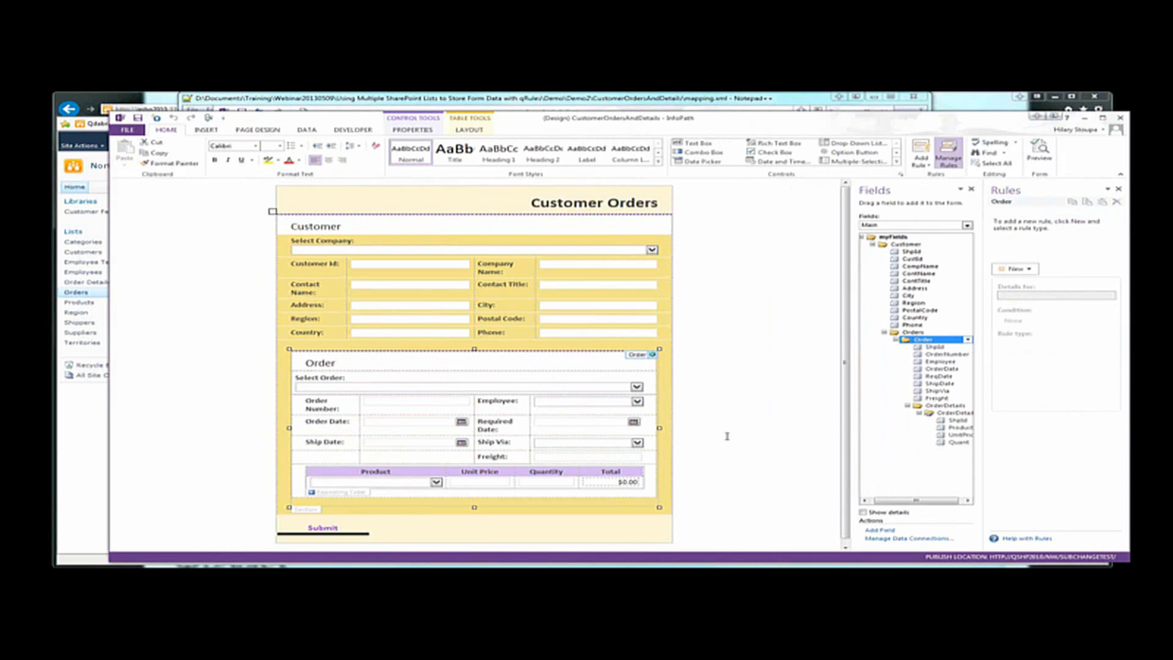
click(958, 413)
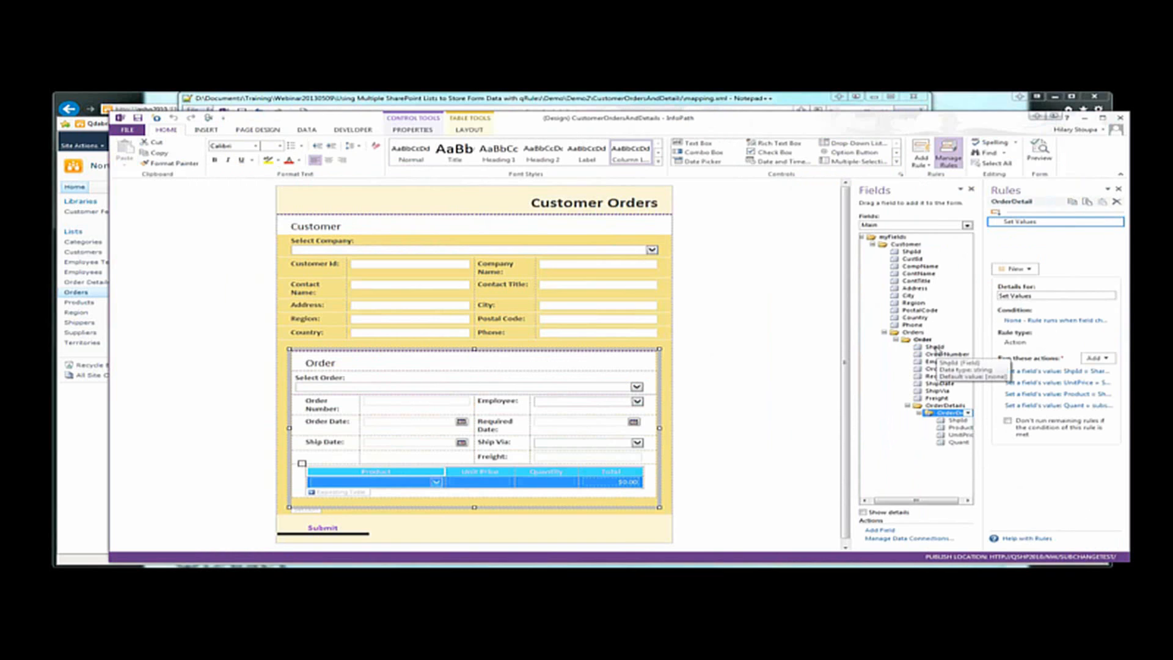
click(935, 347)
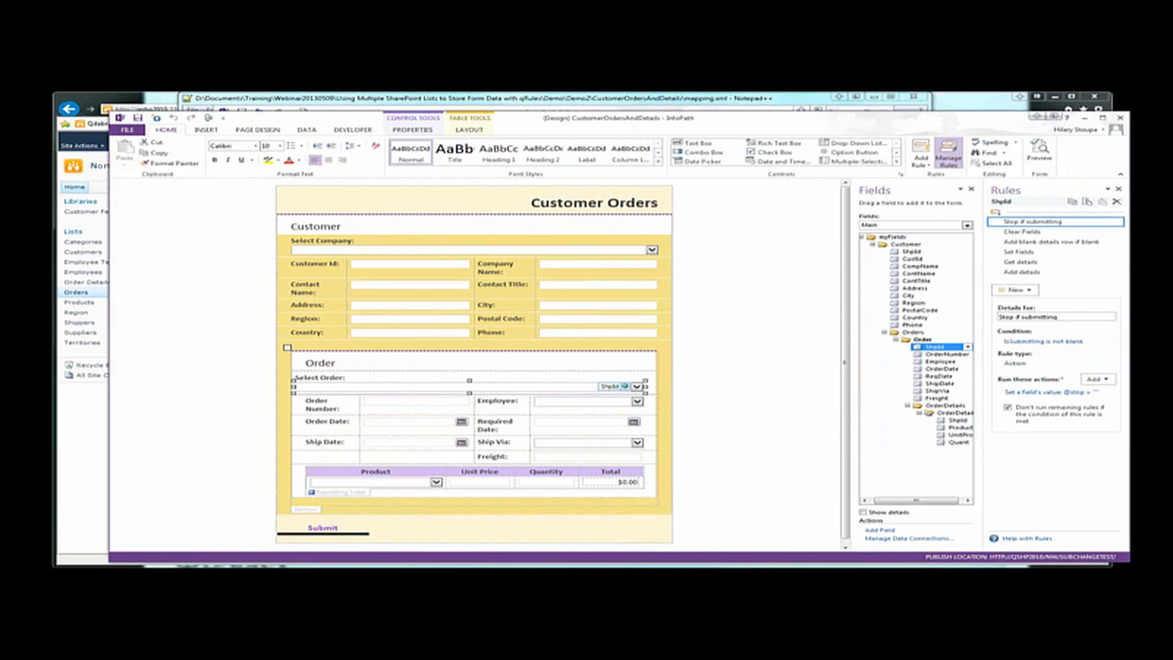
Go back to the list tool and compare the Orders repeating group path with the ../../my:ShpId form field path
click(470, 578)
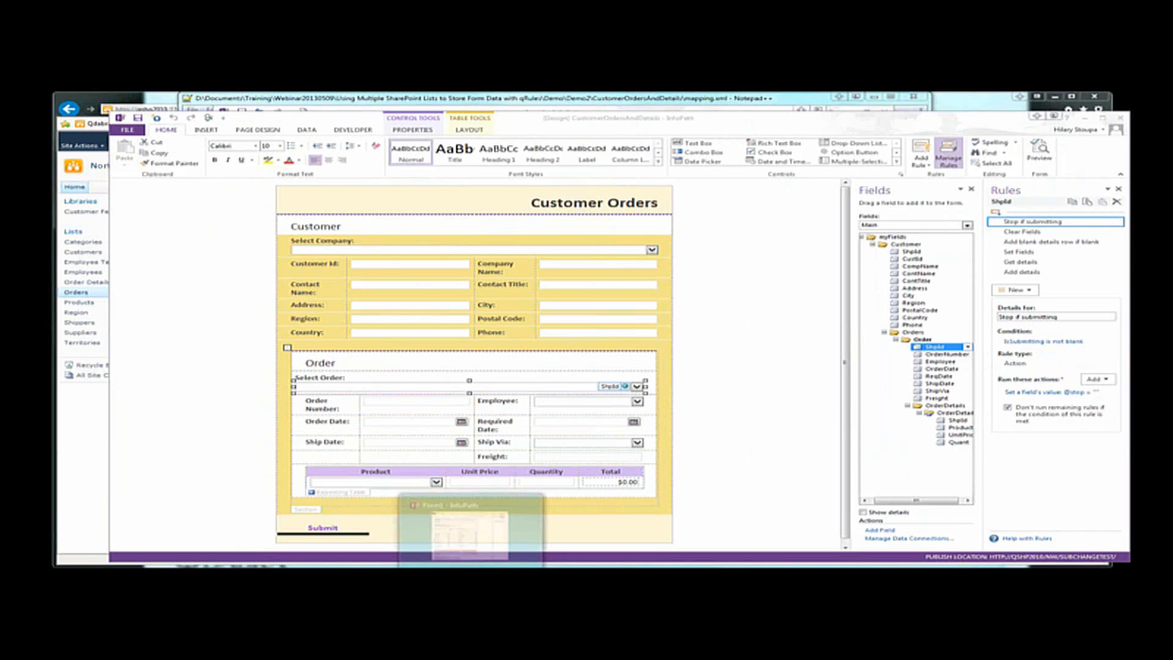
click(470, 531)
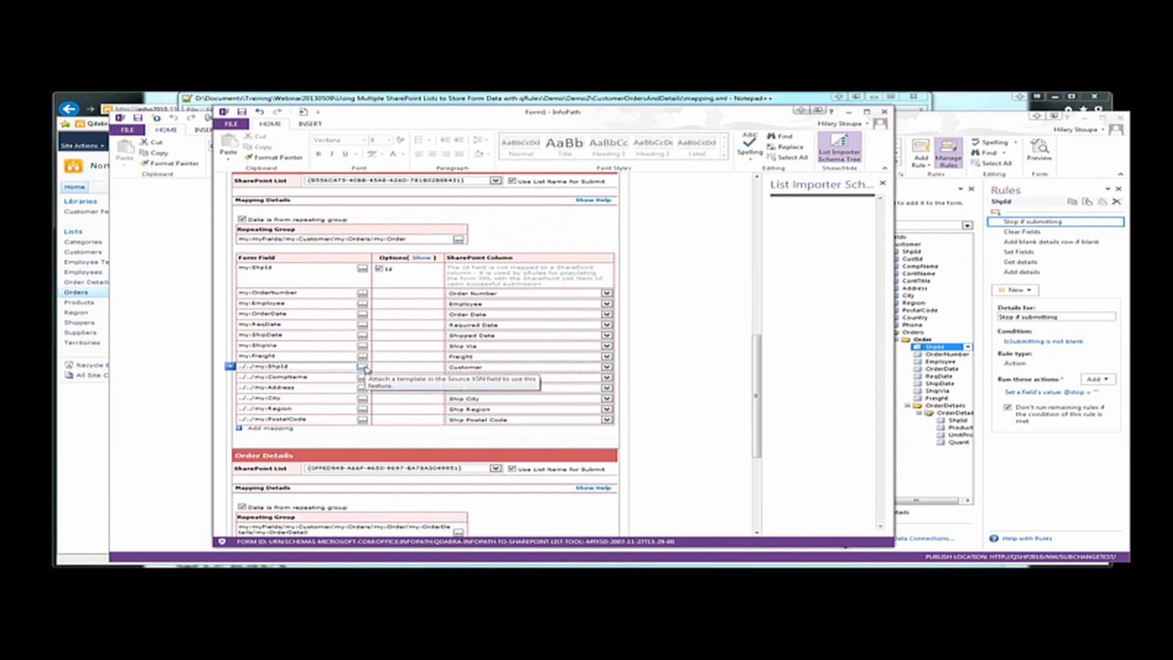
click(417, 242)
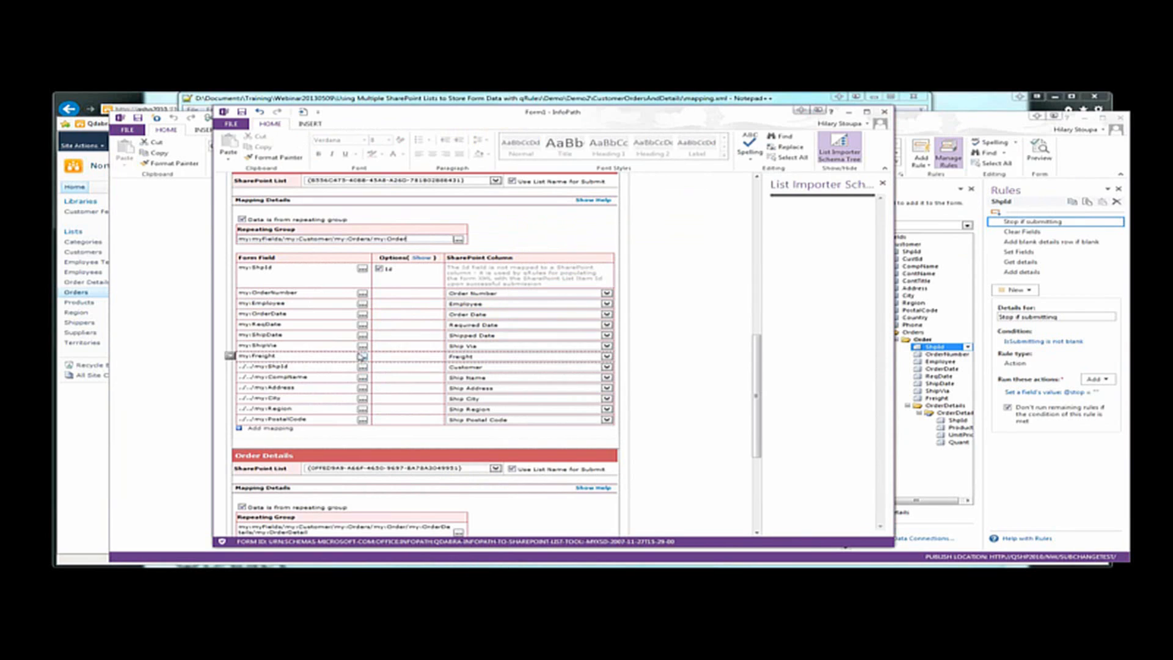
click(304, 366)
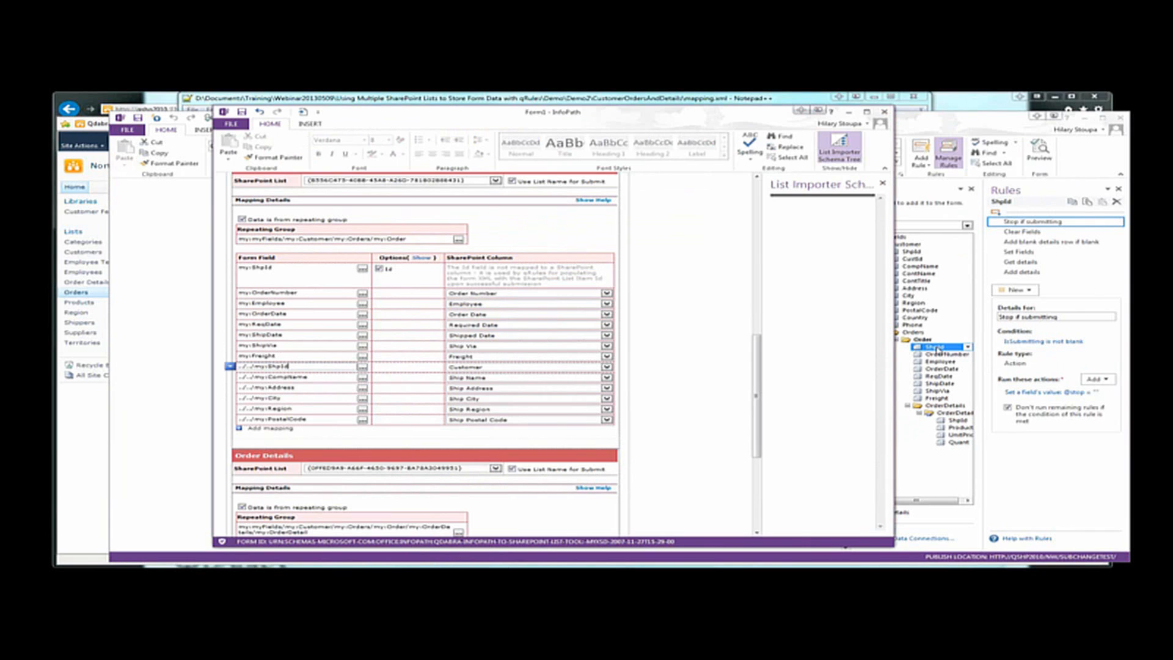
In the form design's data source, trace the path upward from the Order ShpId field through the Order group to the Orders group
click(938, 349)
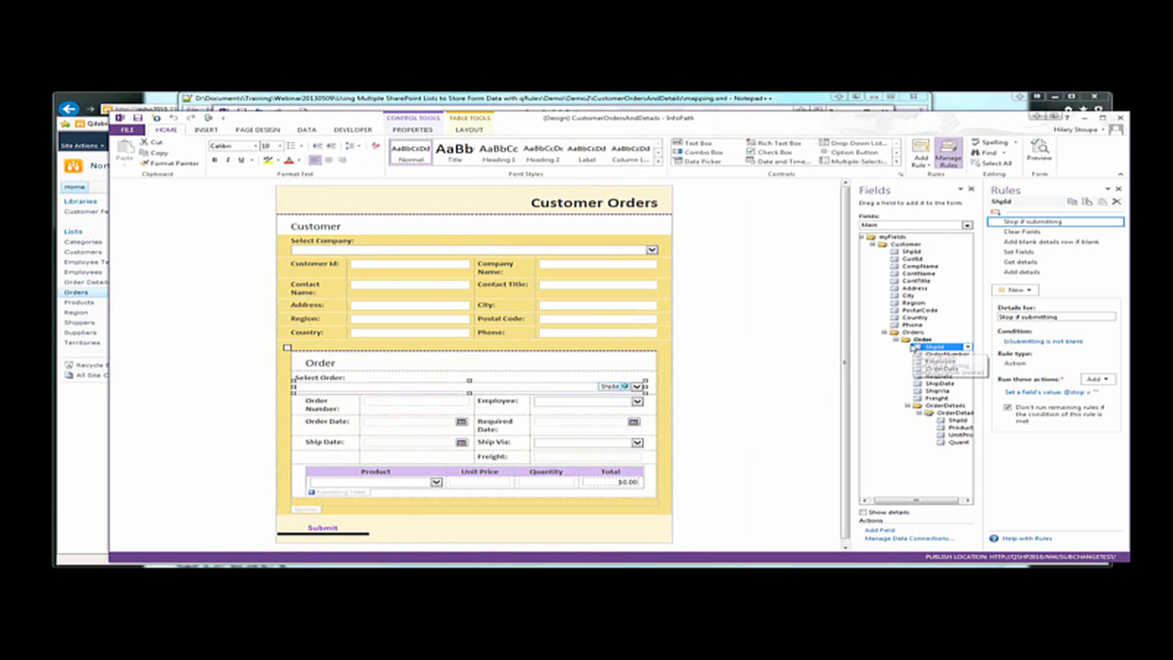
click(920, 339)
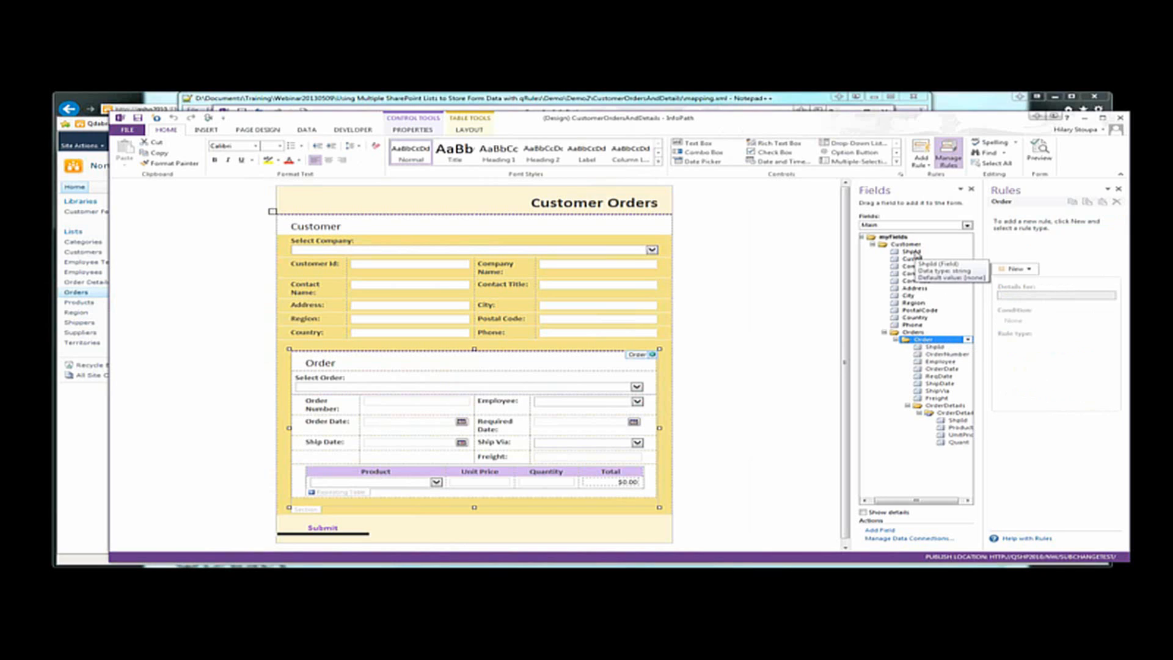
click(884, 331)
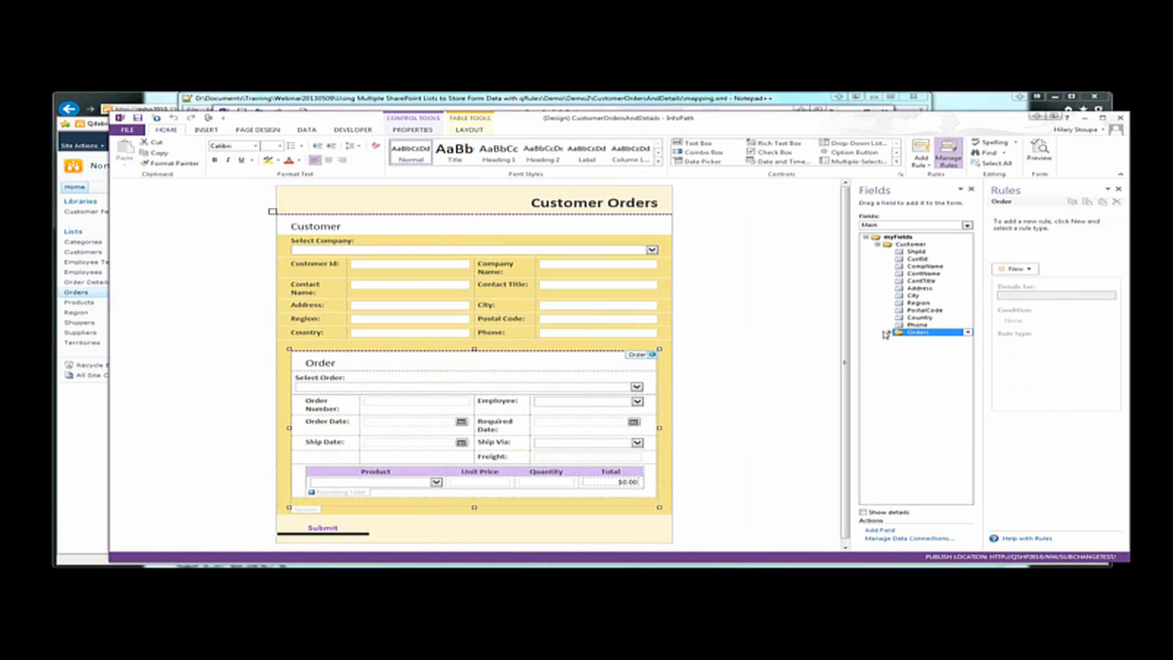
click(889, 332)
click(913, 339)
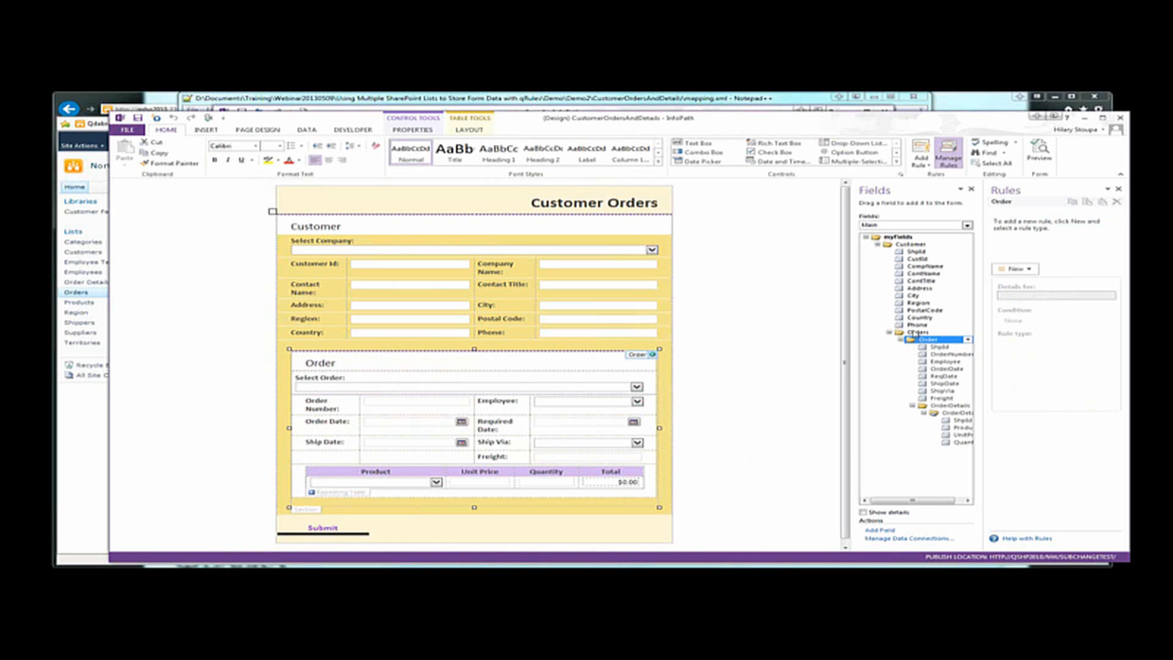
click(913, 333)
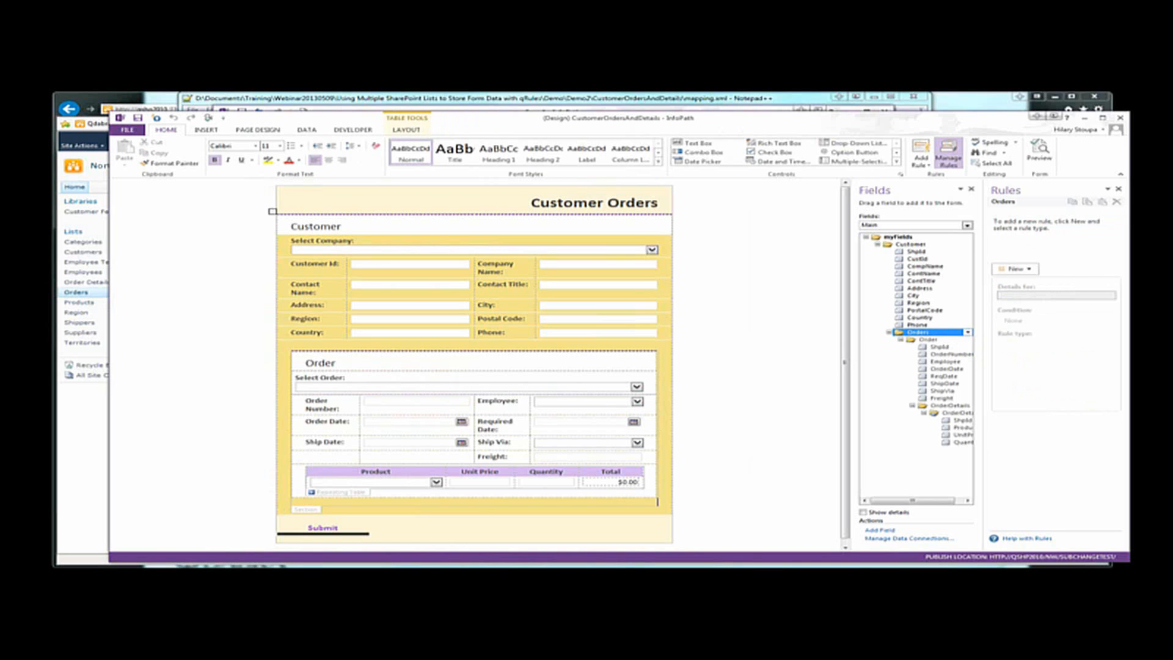
Highlight the leading ../ of the Orders mapping's ../../my:ShpId path in the list tool, then locate the parent Customer group in the form design
key(alt+Tab)
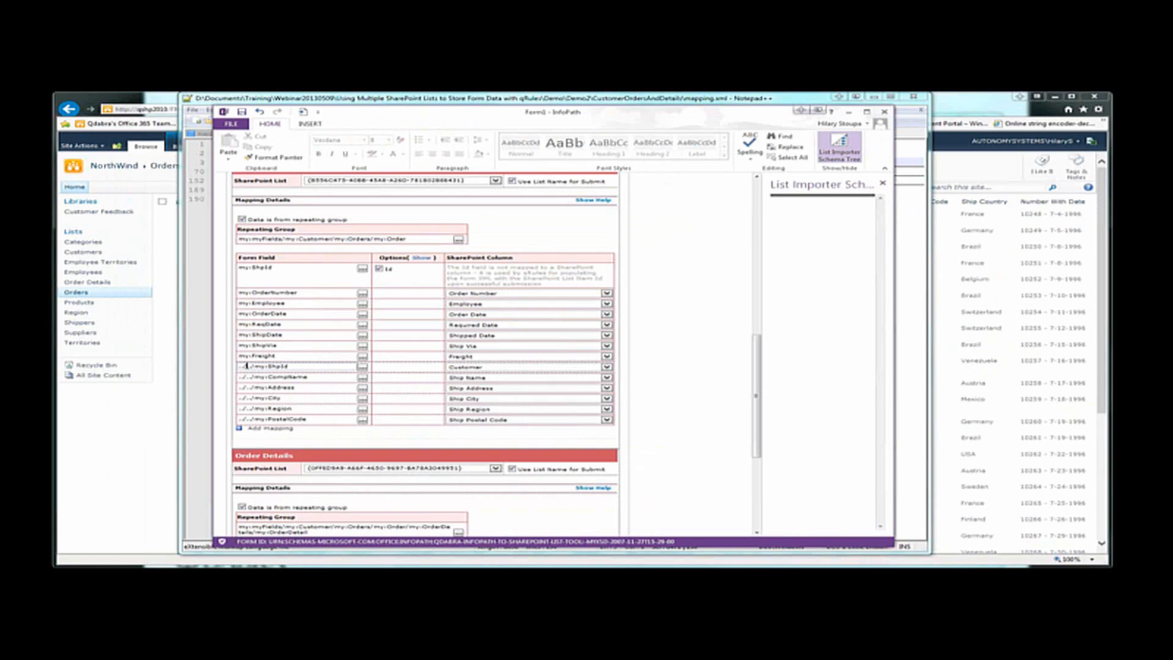
drag(238, 367, 247, 366)
key(alt+Tab)
key(alt+Tab)
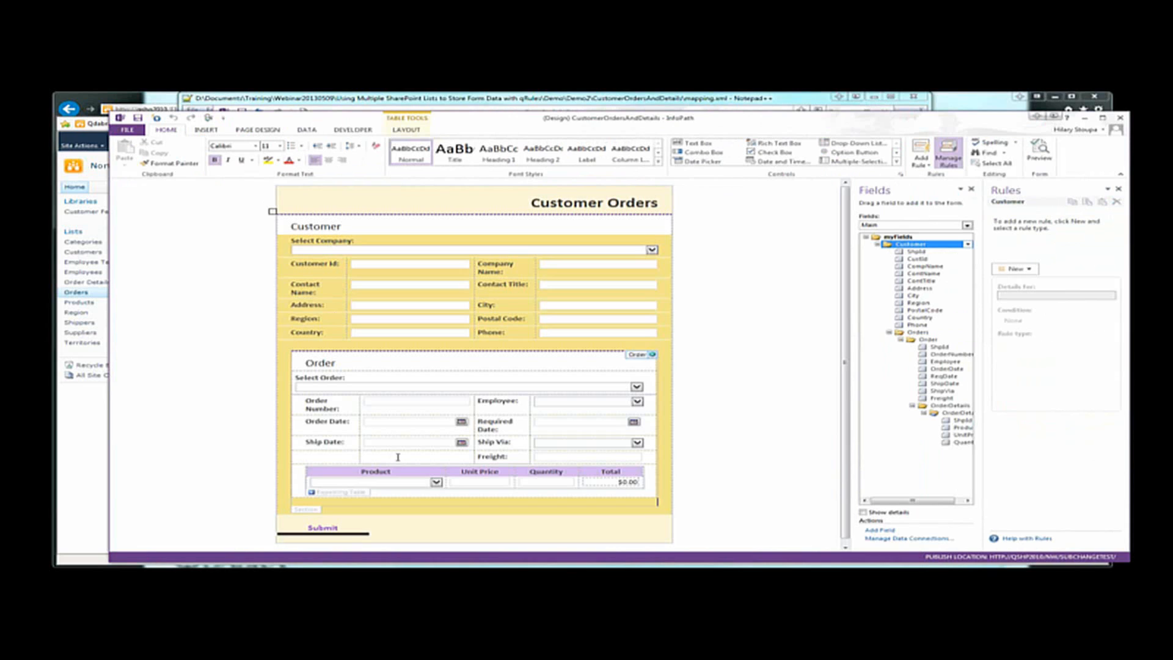
Return to the list tool and check the Orders mapping's relative paths for ShpId, CompName and Address
key(alt+Tab)
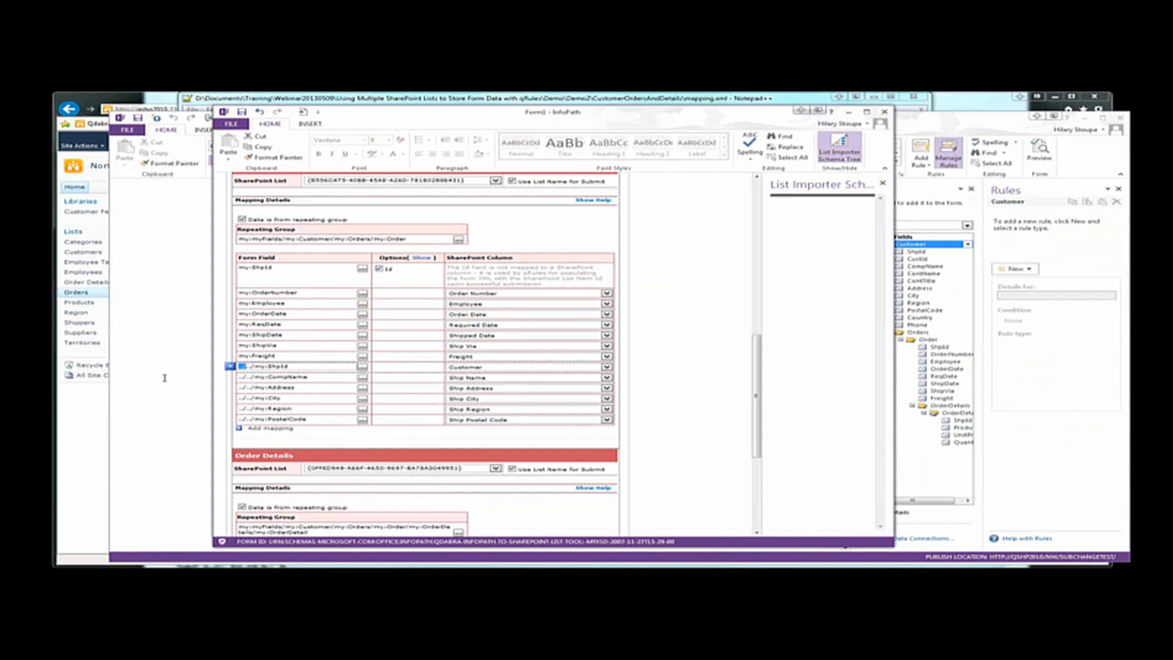
double_click(256, 365)
click(299, 365)
click(337, 377)
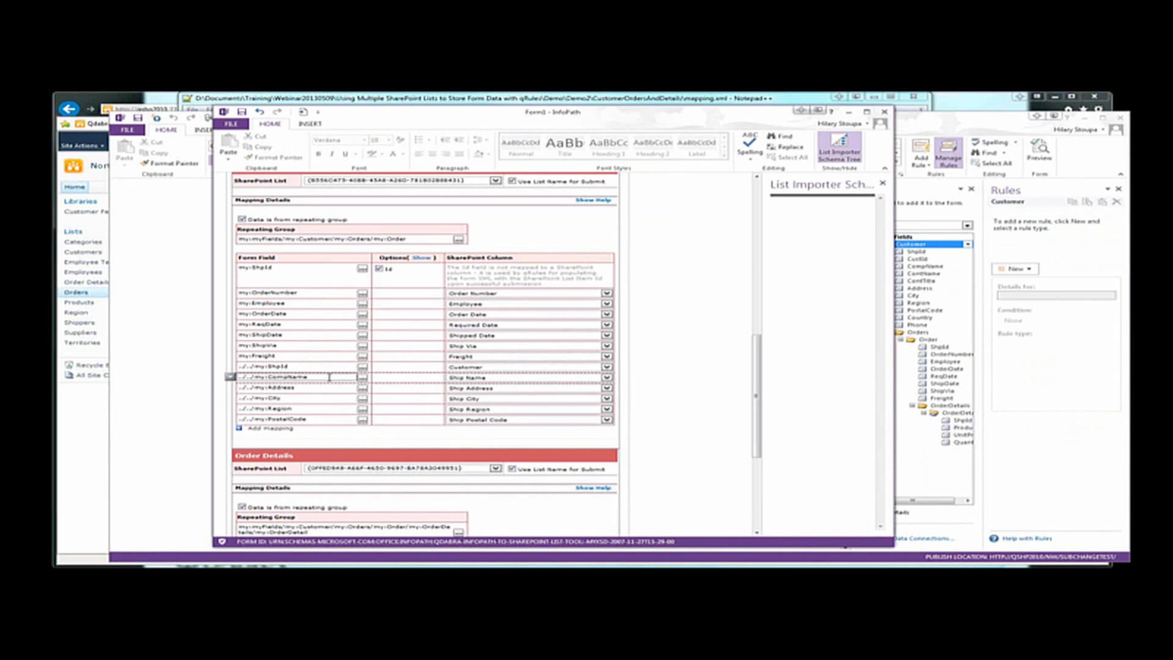
click(320, 389)
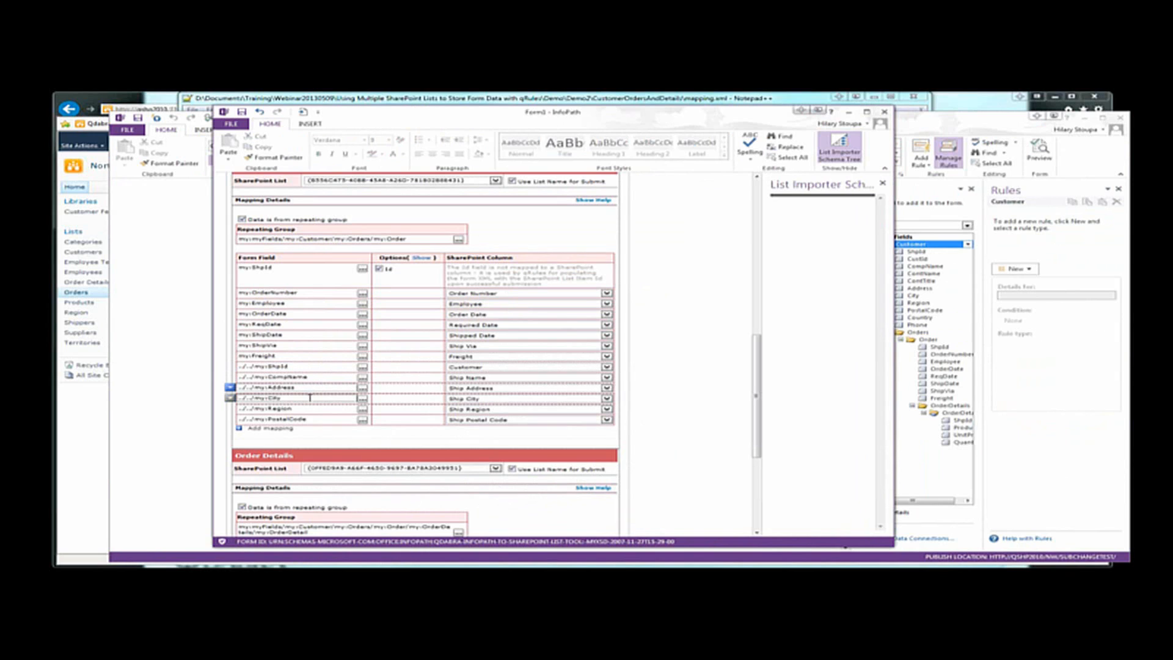
Compare the Orders mapping's relative City, Region, PostalCode and ../../my:ShpId paths with the repeating group path my:myFields/my:Customer/my:Orders/my:Order
click(310, 397)
click(301, 407)
click(307, 419)
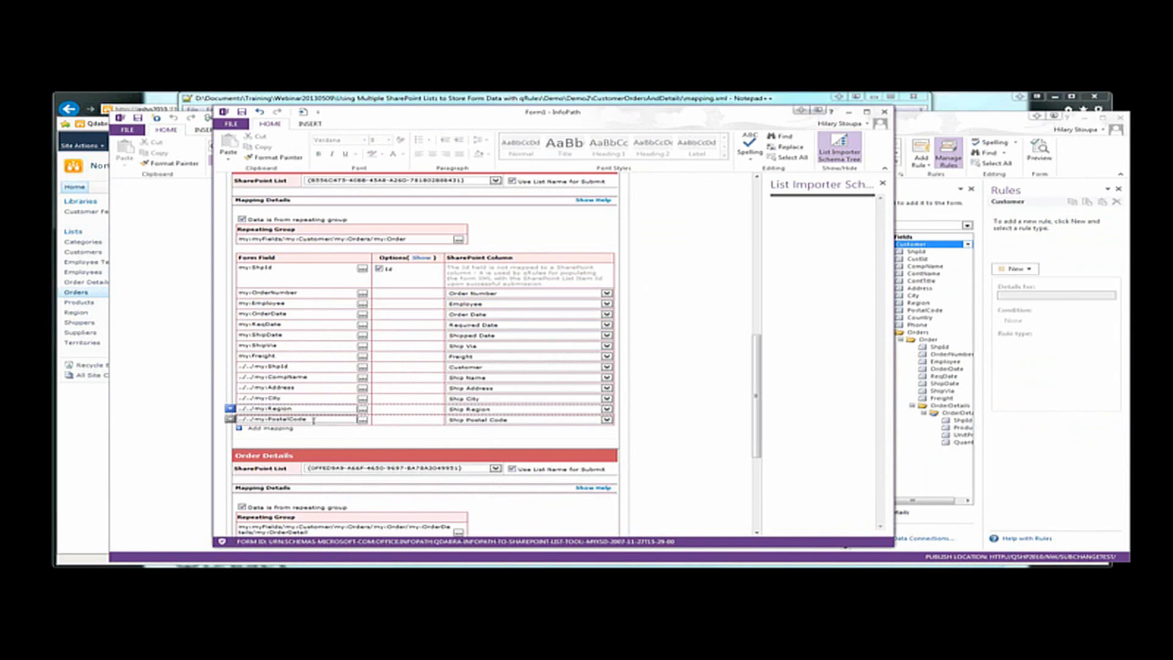
click(412, 239)
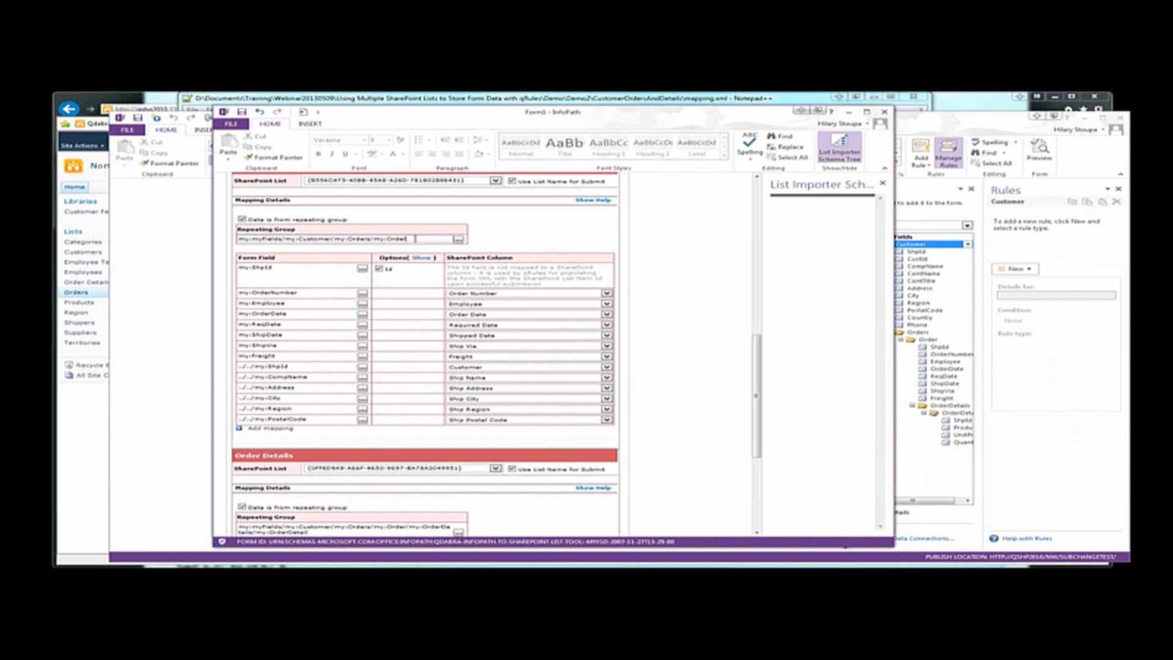
drag(390, 239, 267, 240)
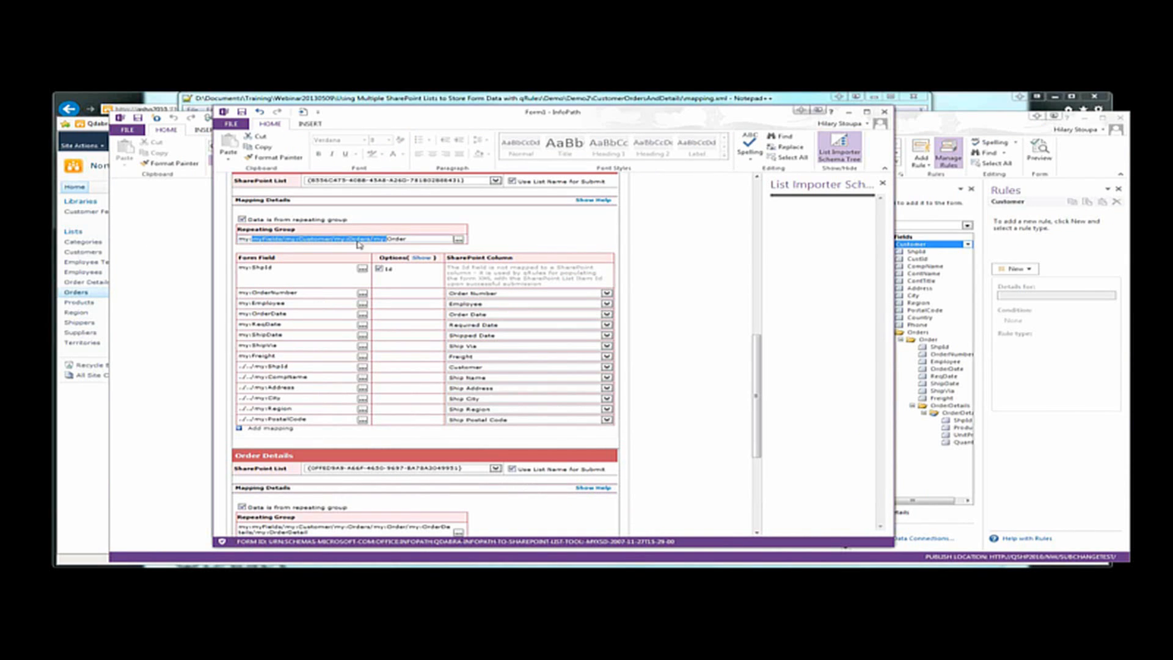
double_click(411, 239)
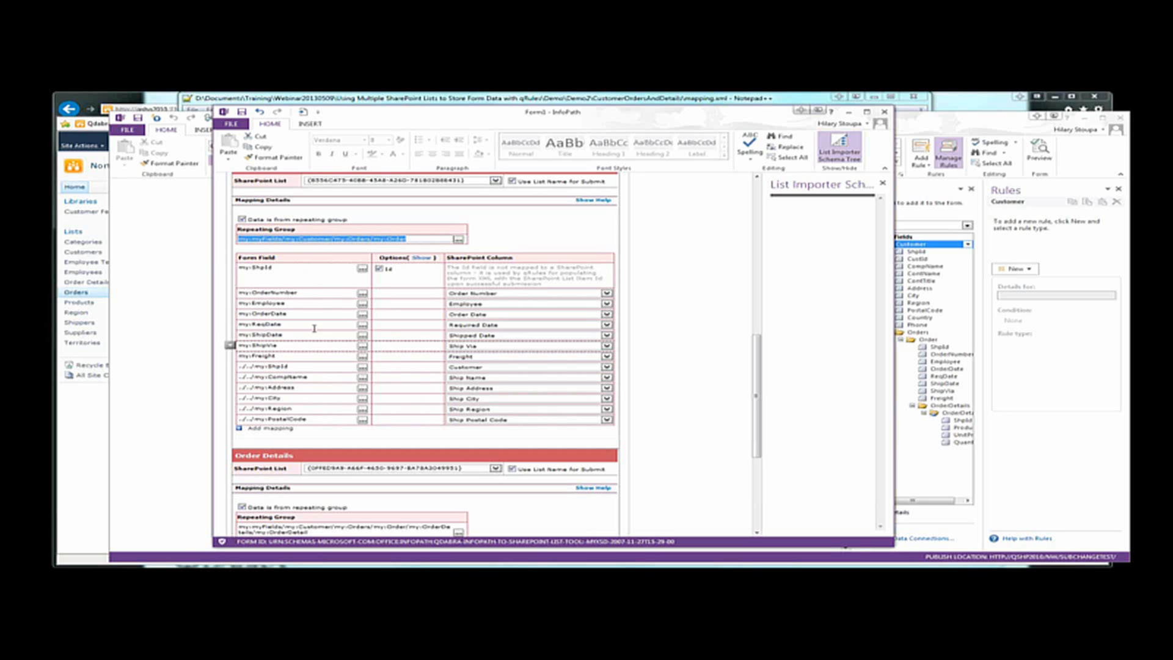
click(295, 368)
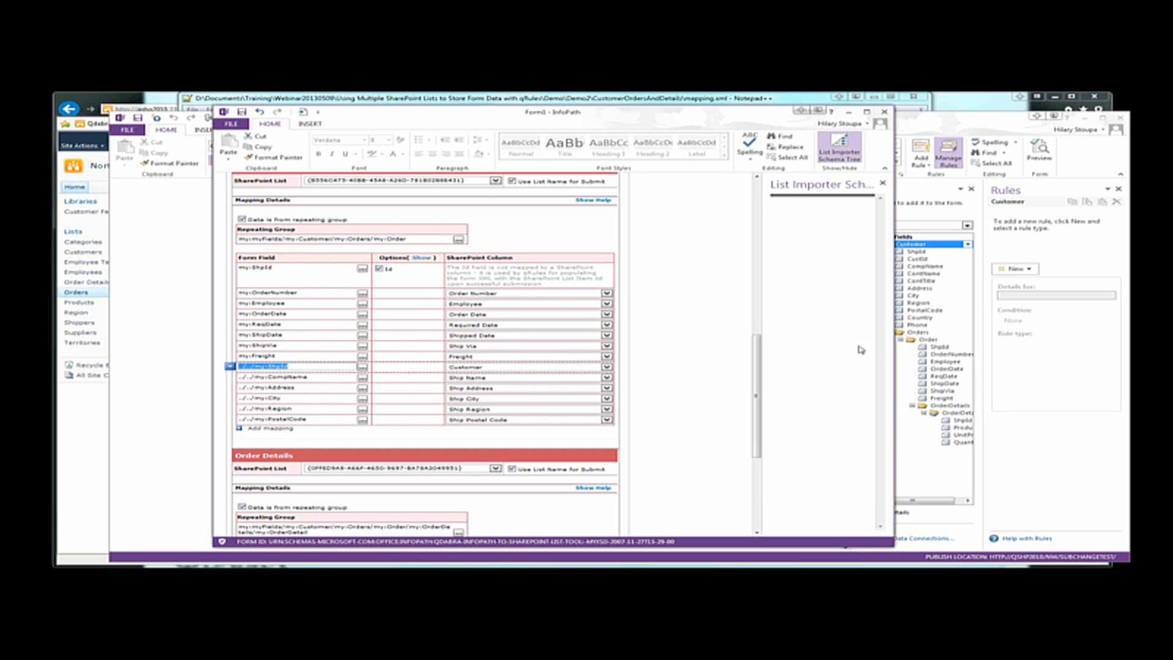
Examine the Order Details mapping's ../../my:OrderNumber path, then review the Customers mapping with its full, non-repeating field paths
scroll(322, 371, down, 5)
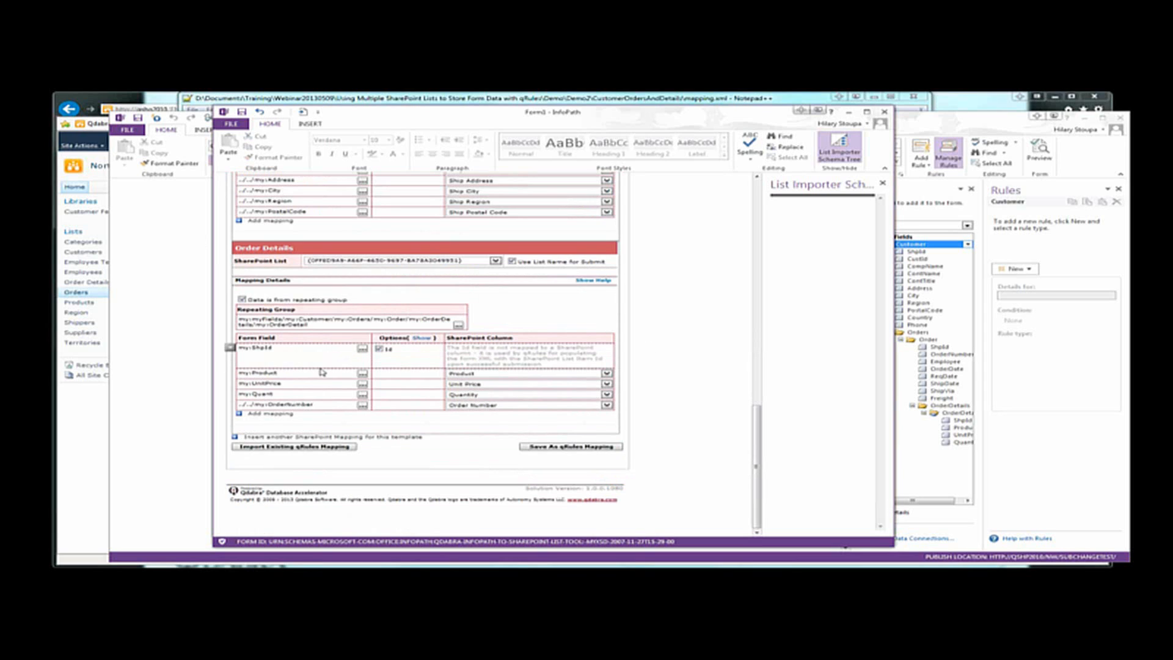
click(309, 404)
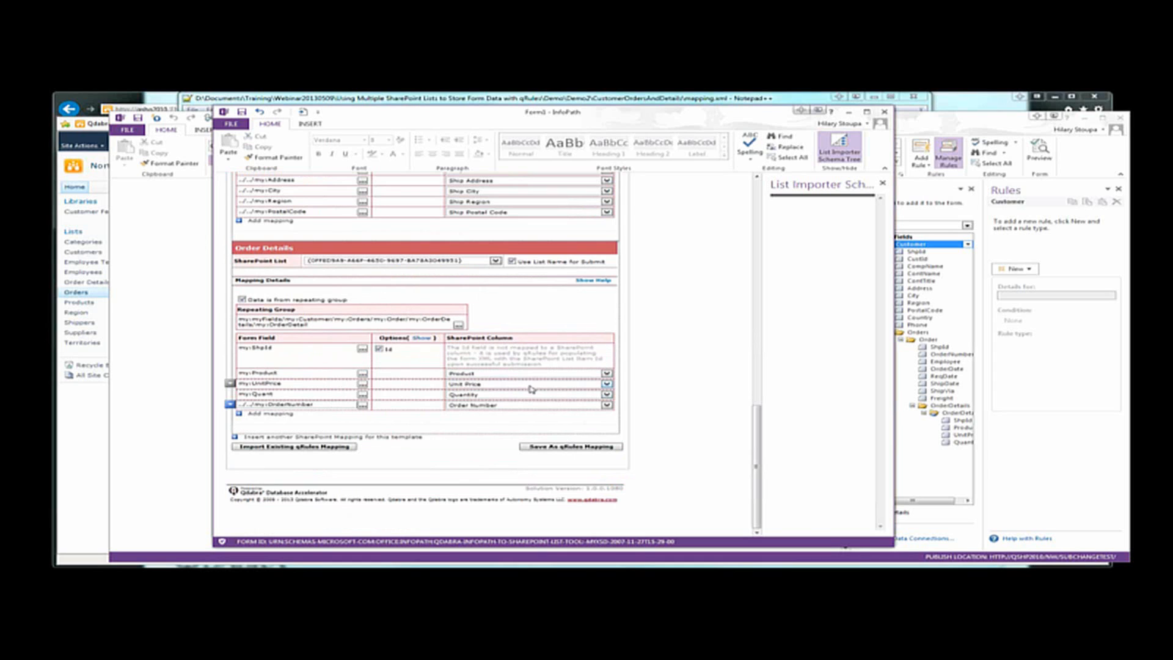
click(706, 364)
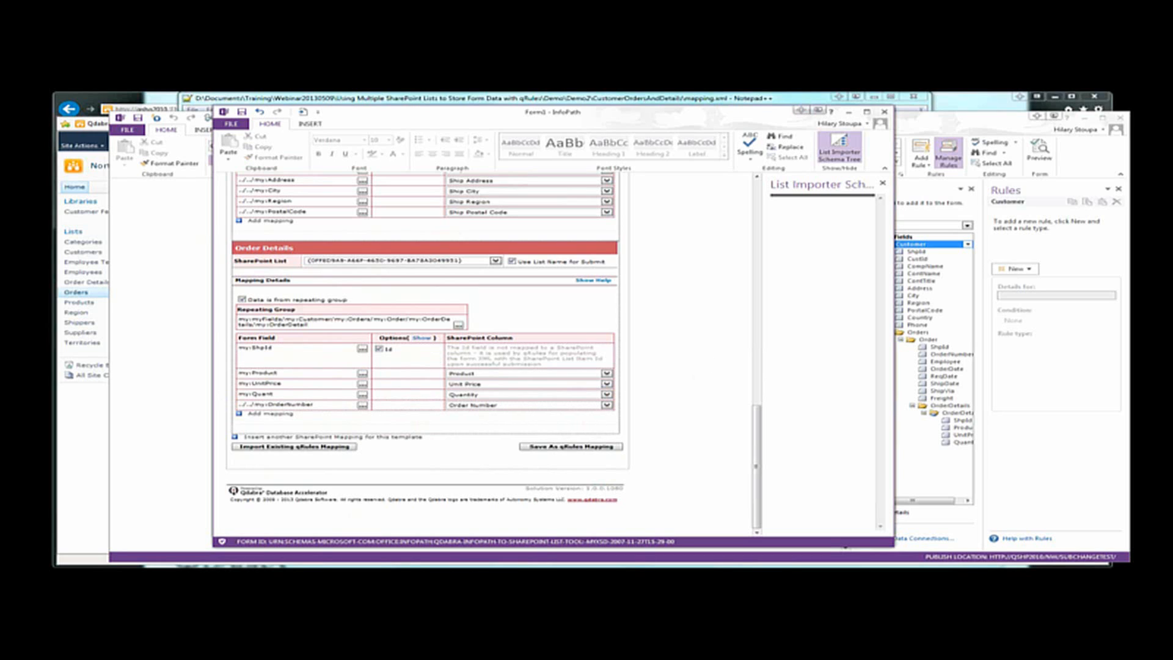
mouse_move(470, 578)
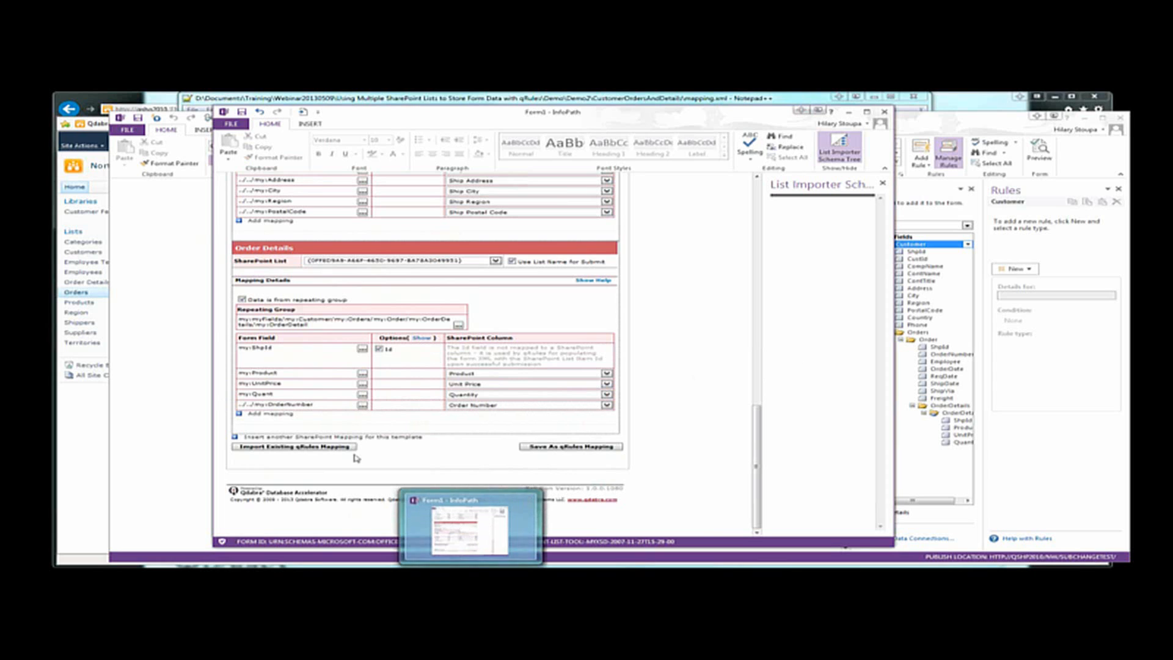
scroll(429, 268, up, 10)
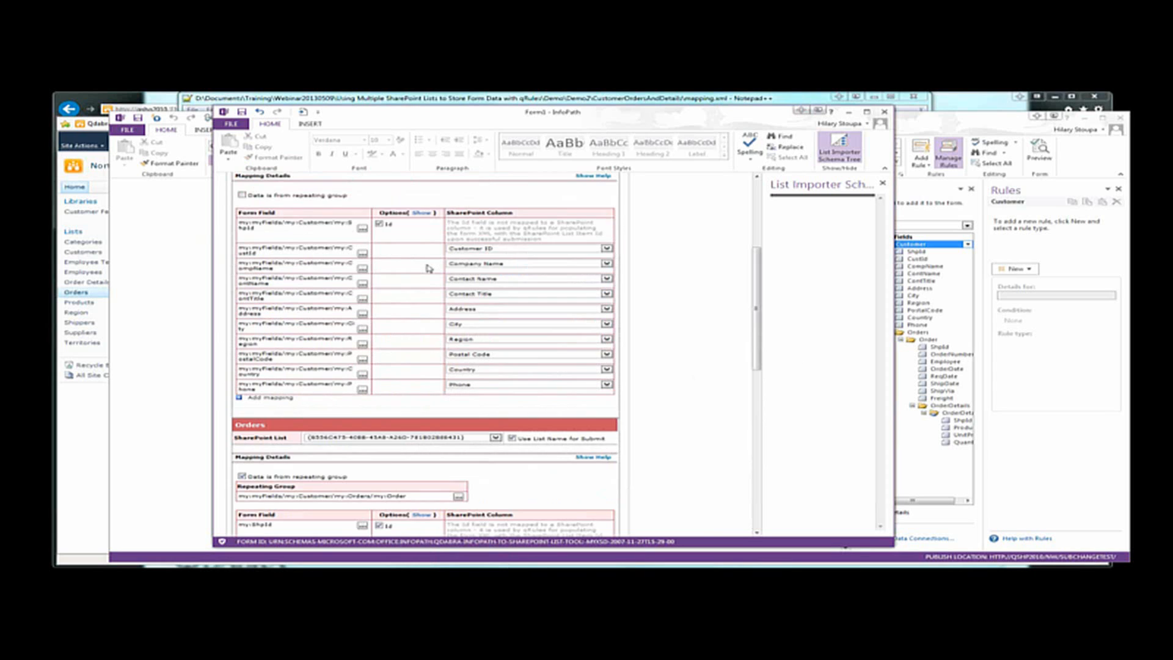
scroll(429, 268, up, 1)
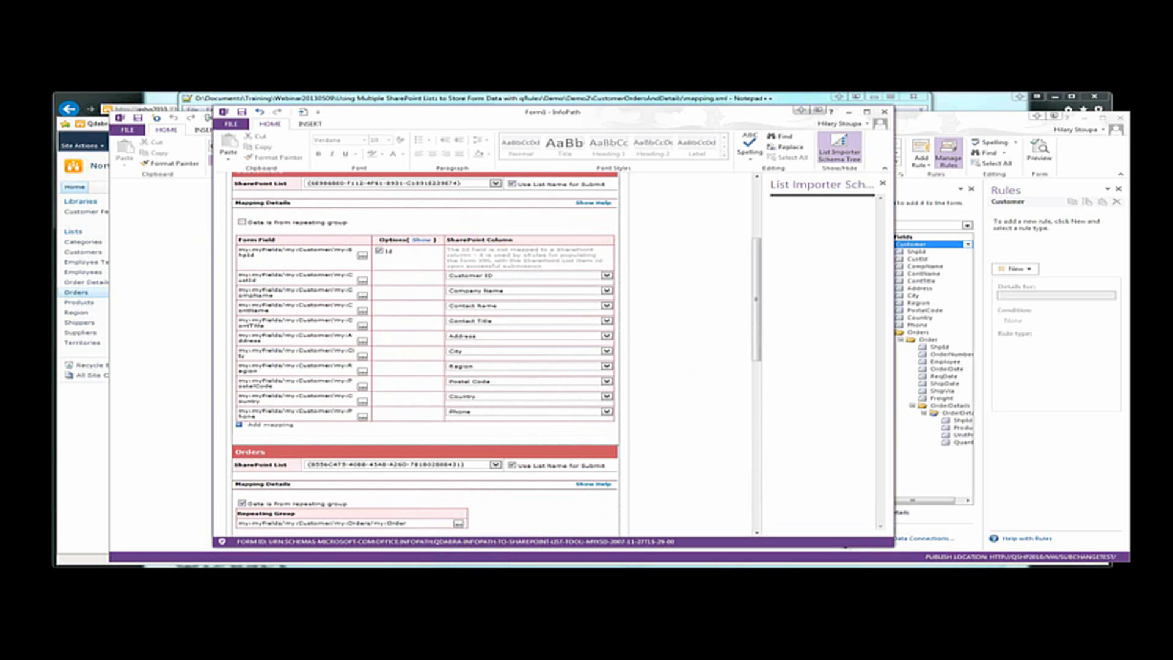
Switch to the NorthWind Orders list in the browser and show the list-level commands, including Export to Excel
click(83, 422)
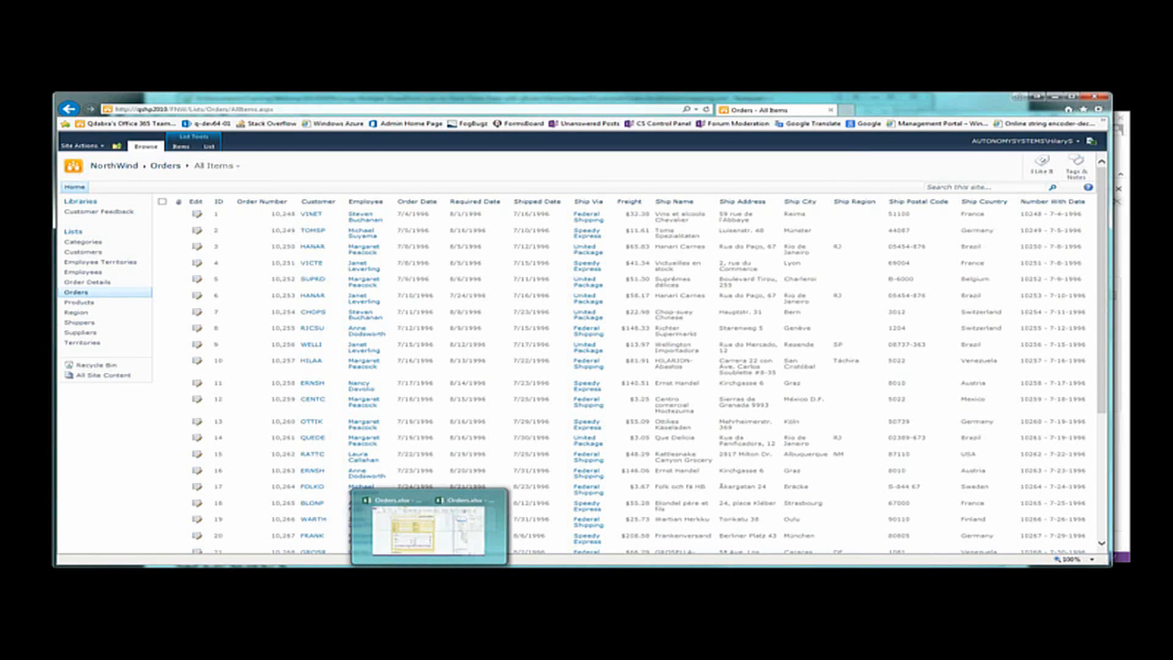
click(179, 147)
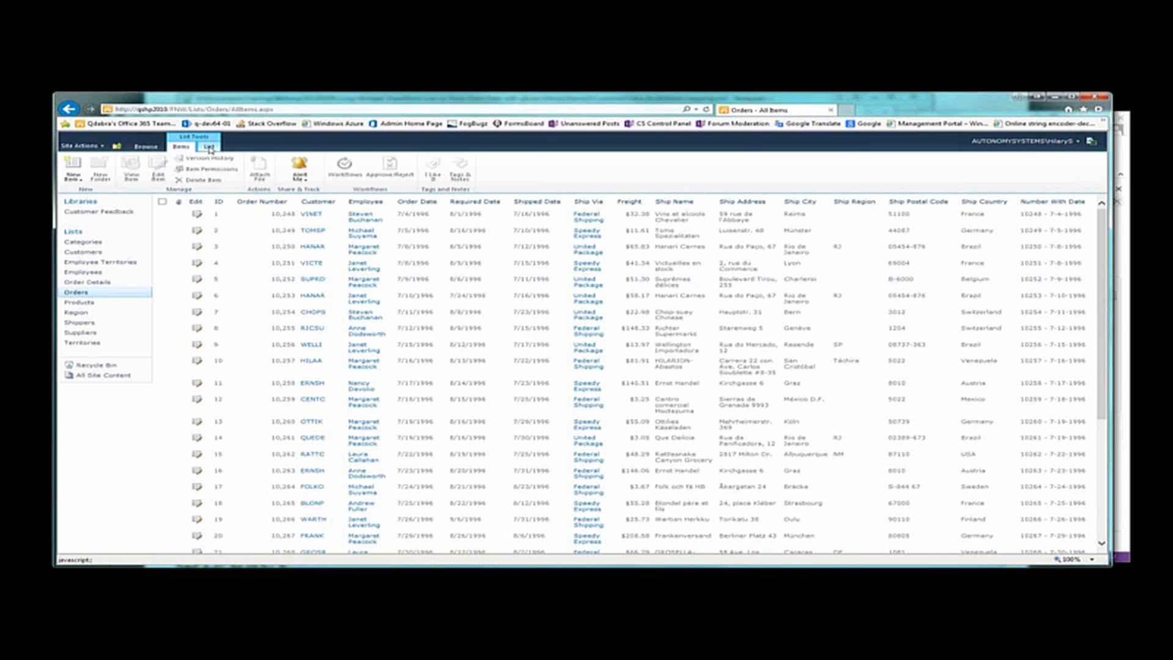
click(210, 148)
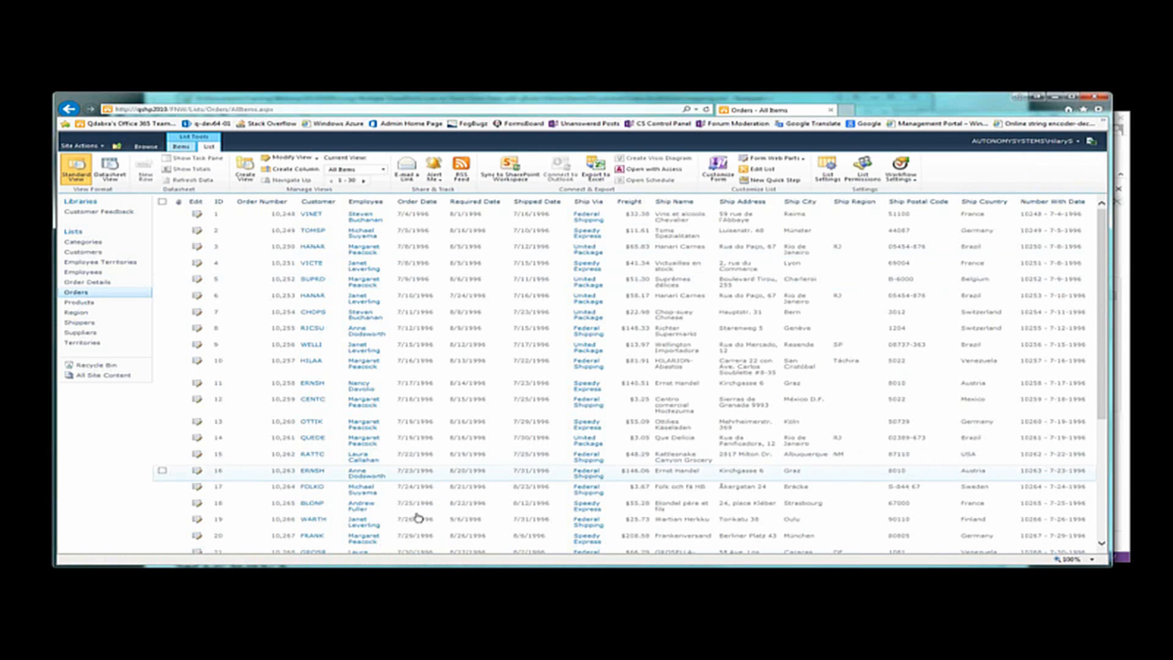
Switch to the Orders.xlsx workbook in Excel and enlarge its window to show more order rows
mouse_move(396, 577)
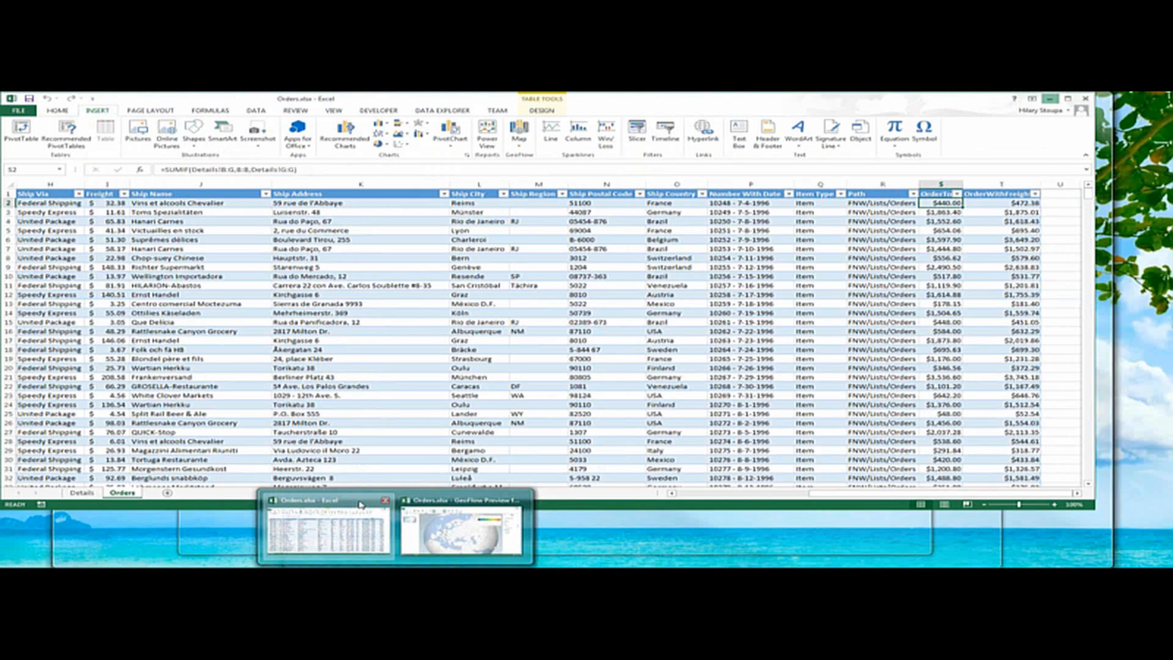
click(361, 504)
drag(1091, 508, 1124, 570)
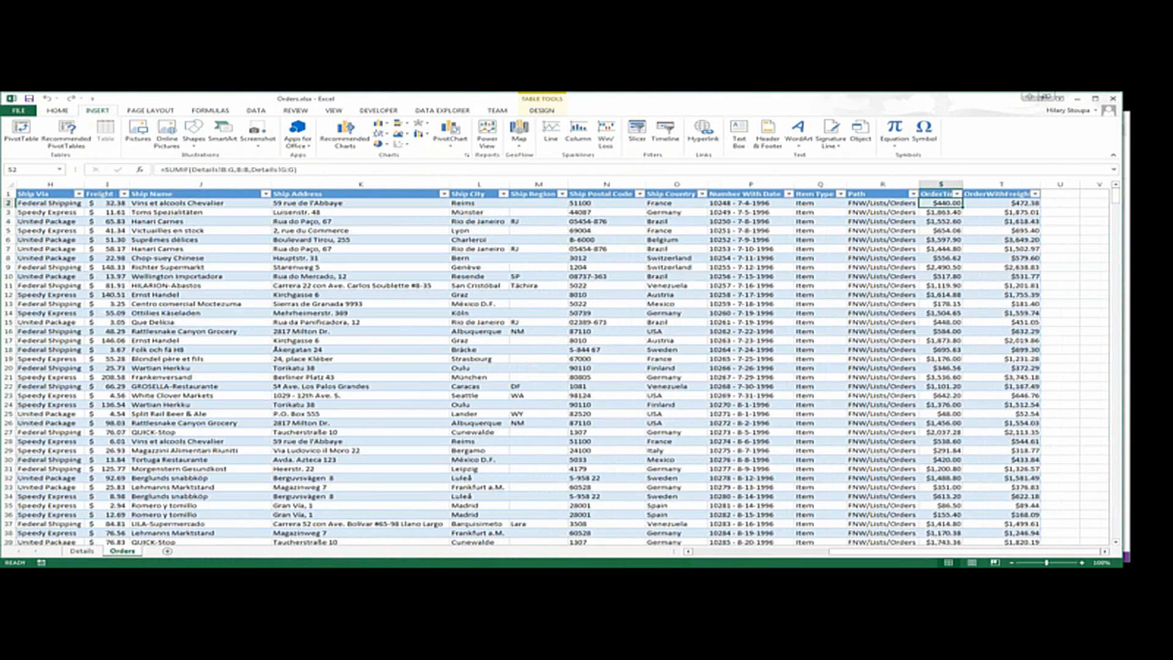
Switch to the GeoFlow map of Orders.xlsx and compare it with the Orders worksheet, ending on the map
mouse_move(396, 577)
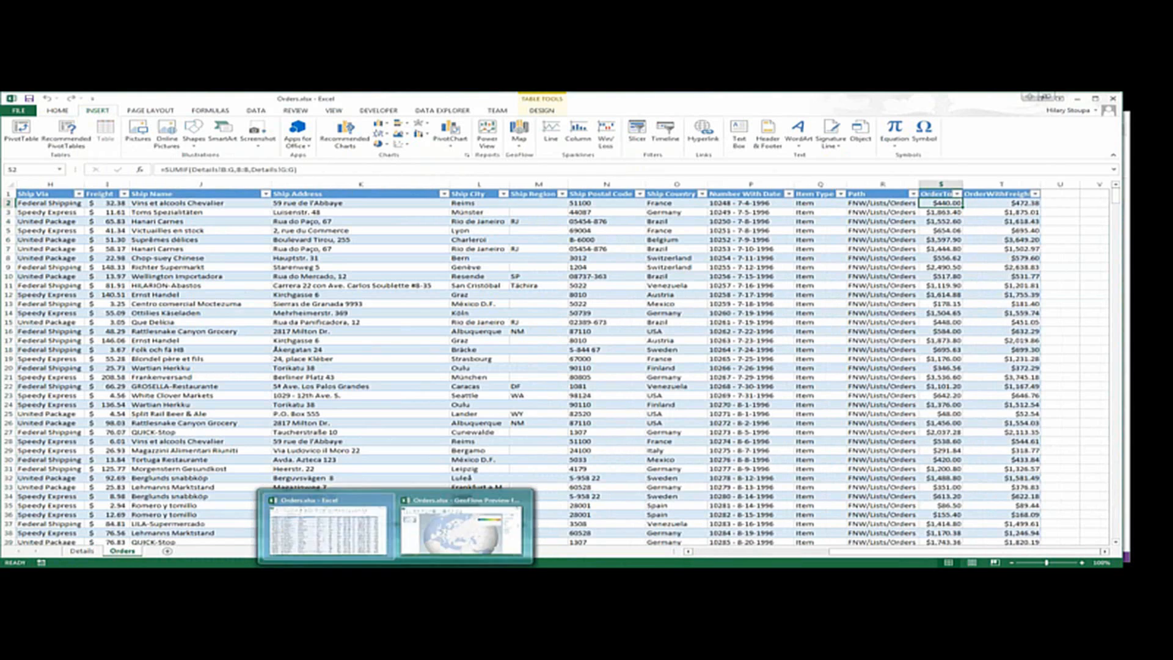
click(419, 545)
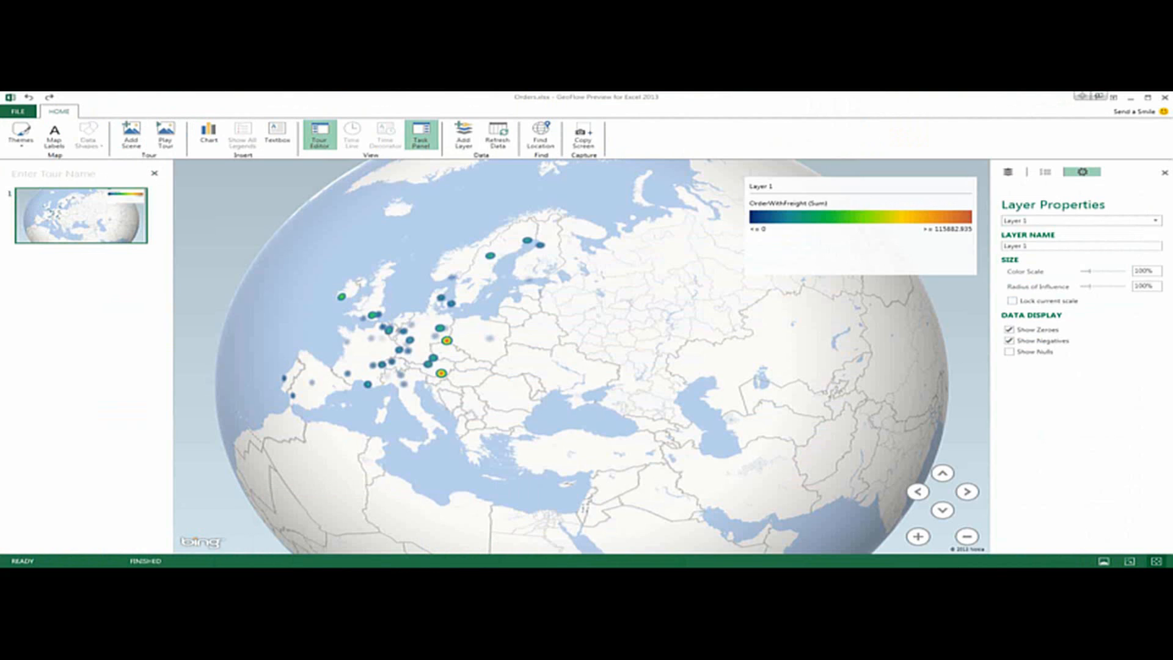
mouse_move(396, 573)
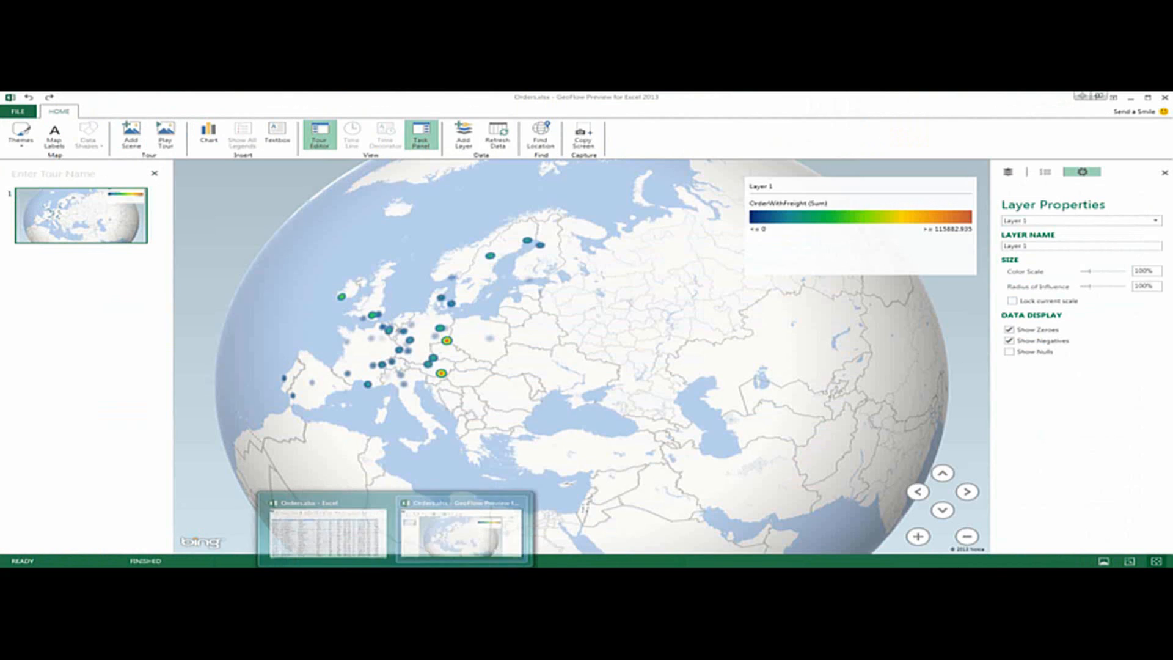
click(349, 532)
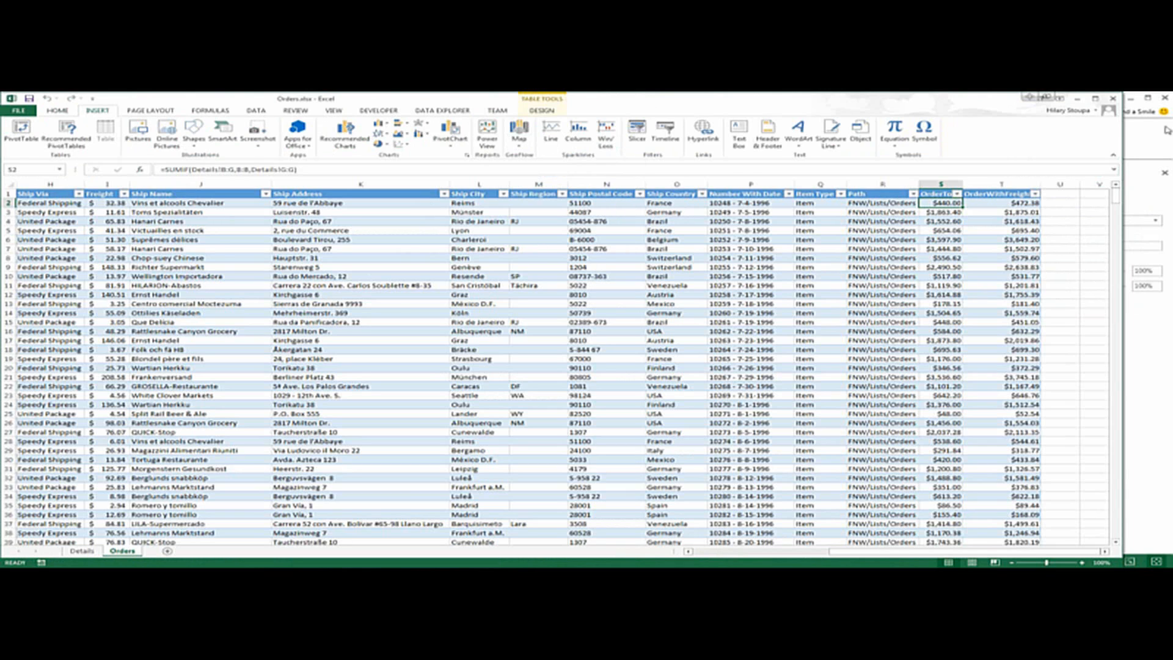
click(1131, 132)
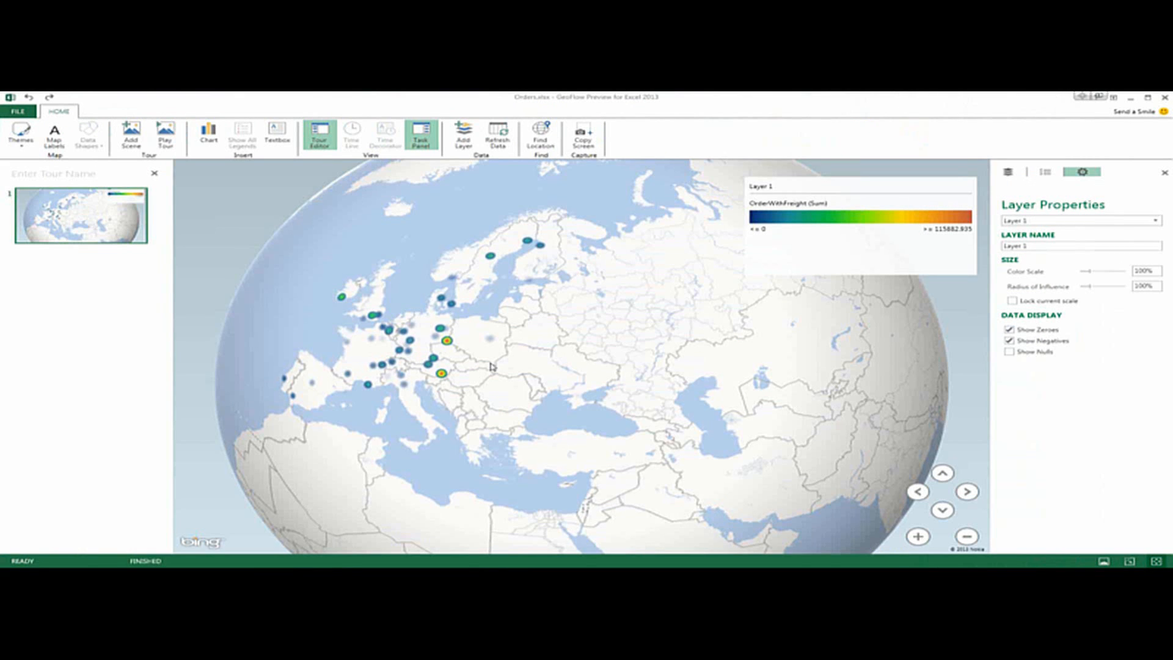
Examine the order heat spots on the globe over North America, then close up over central Europe
drag(492, 367, 798, 415)
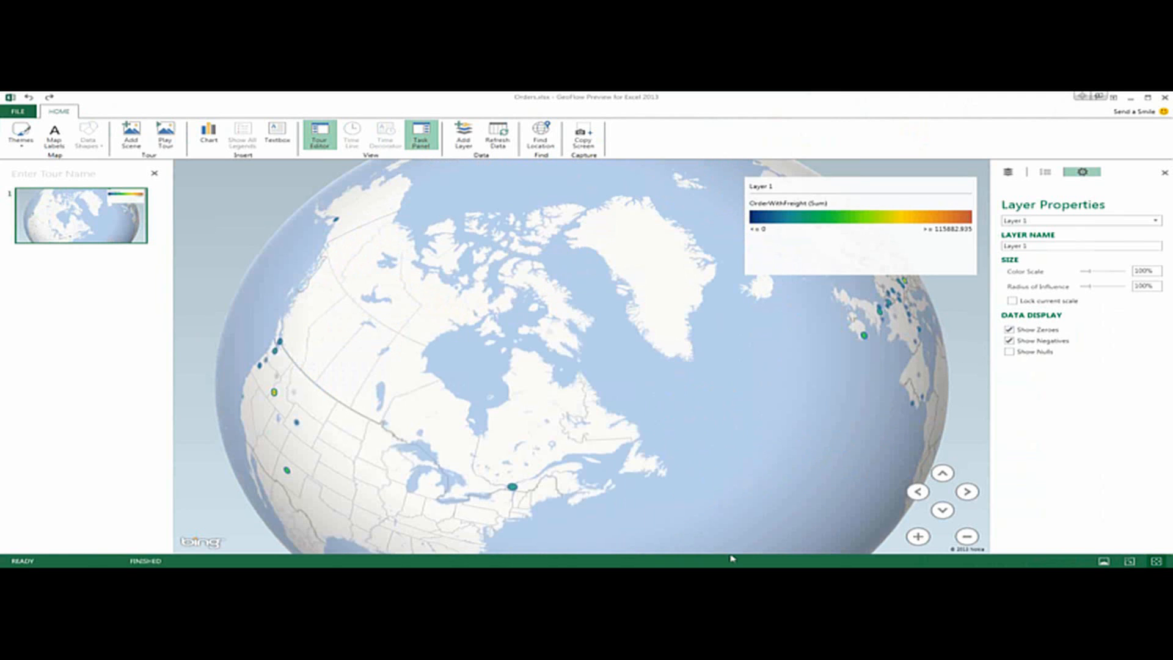
drag(749, 488, 2, 376)
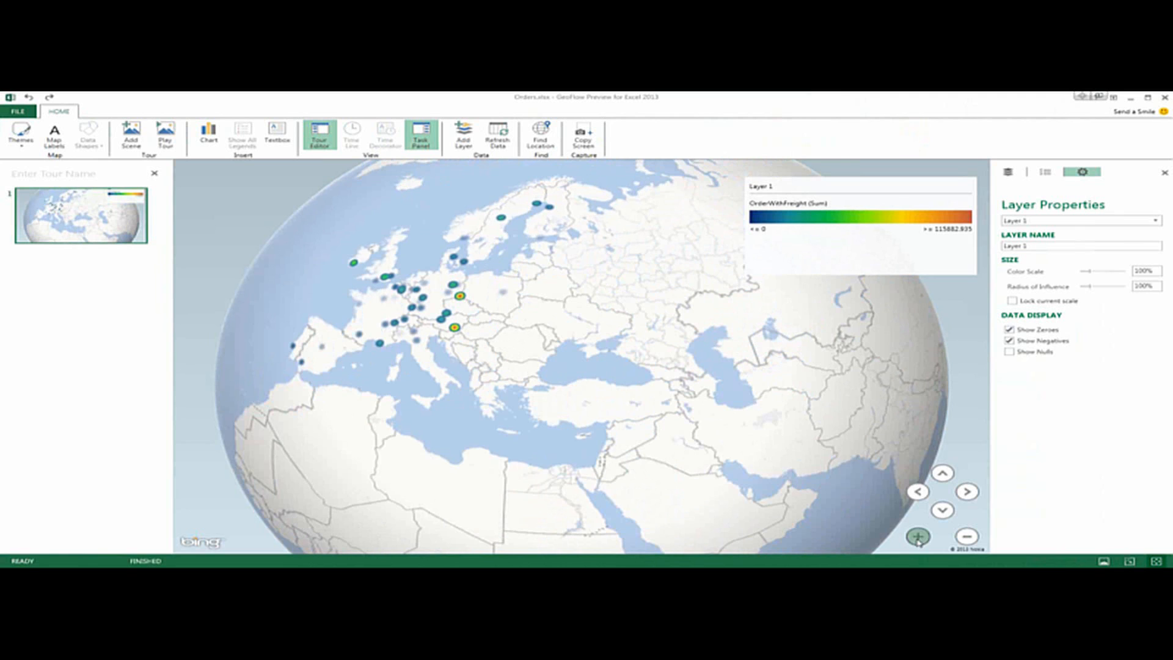
click(918, 538)
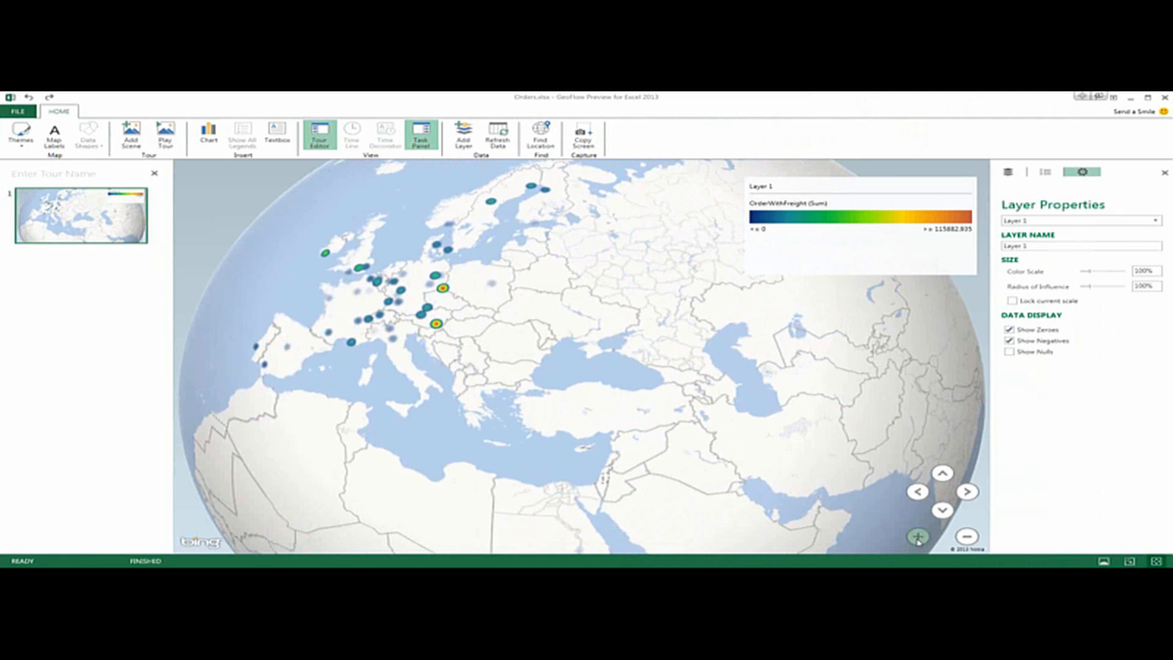
click(918, 538)
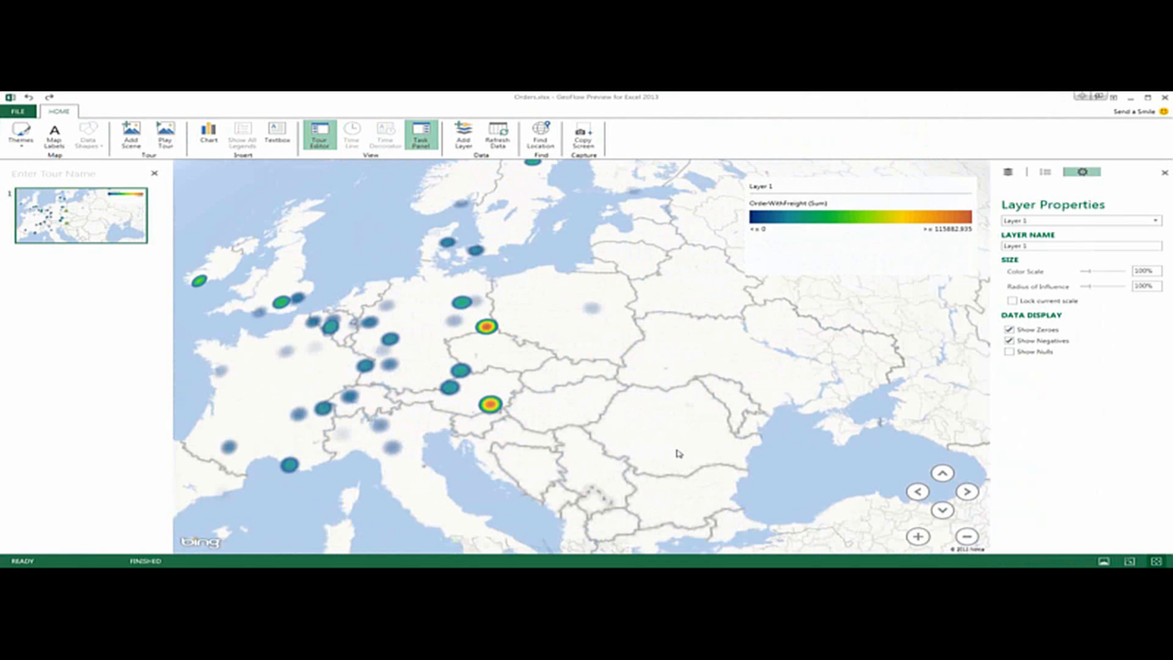
click(917, 537)
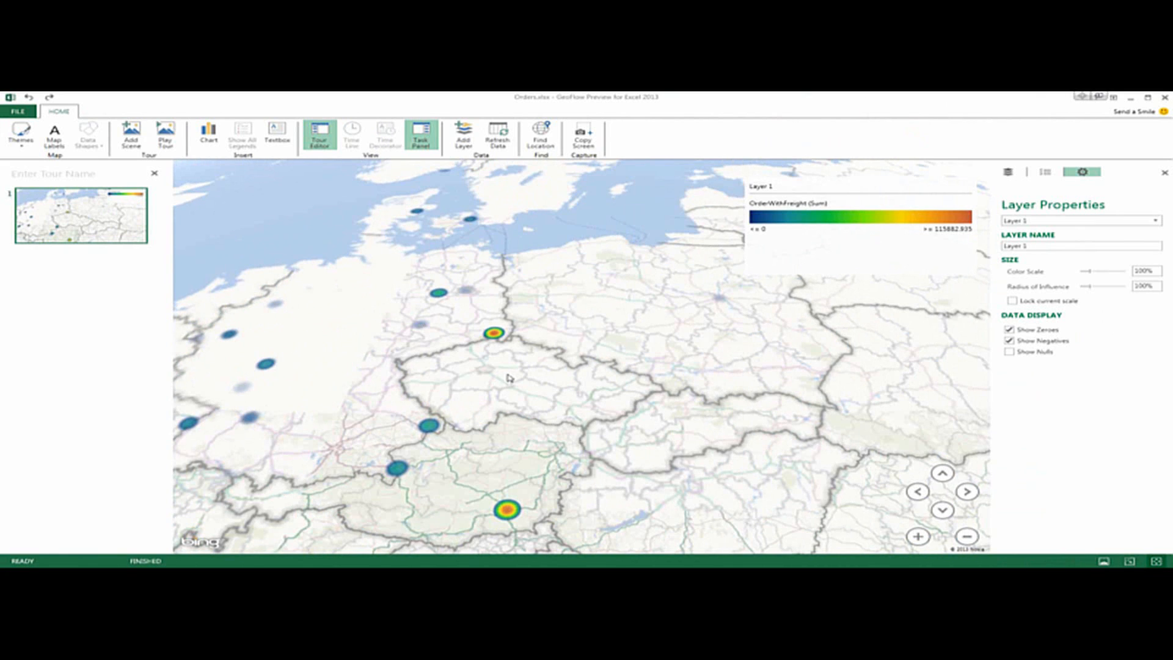
drag(509, 378, 512, 382)
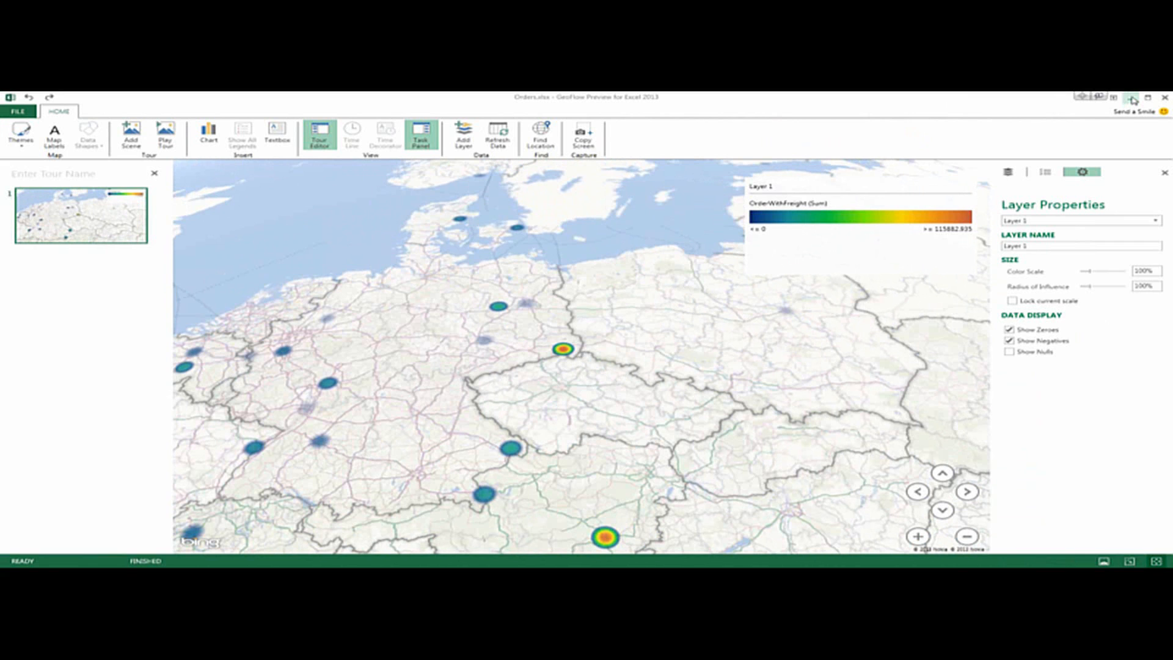
Minimize the map, list tool, form design and mapping.xml windows to reveal the CustomerOrdersAndDetails folder
click(1132, 98)
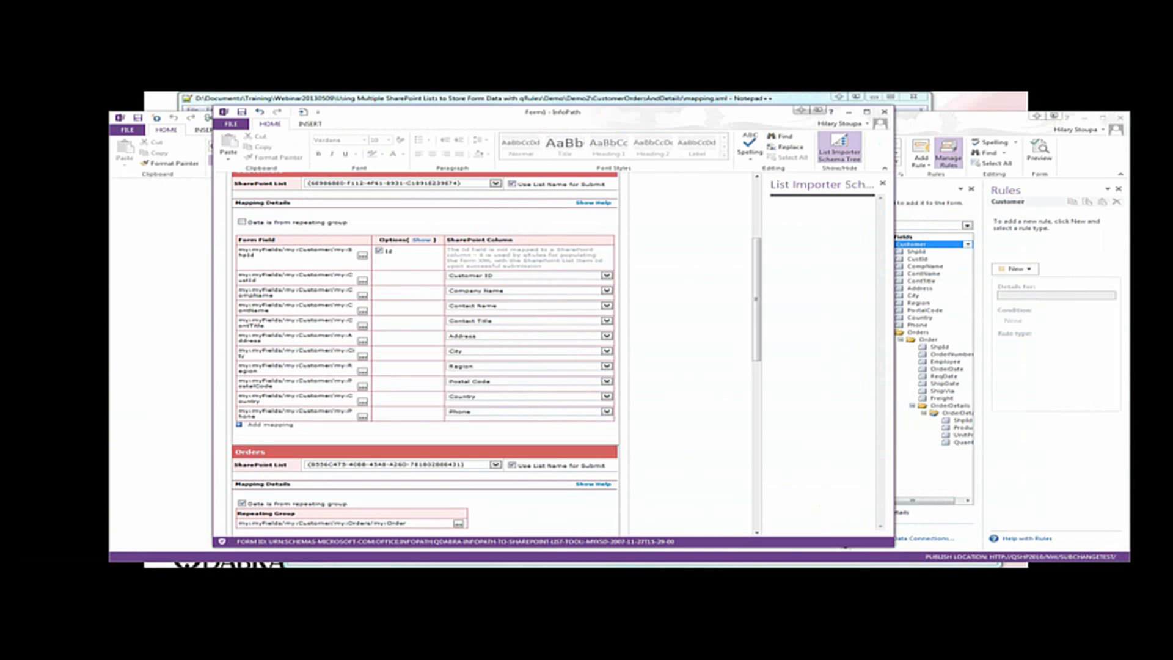
click(848, 113)
click(1085, 118)
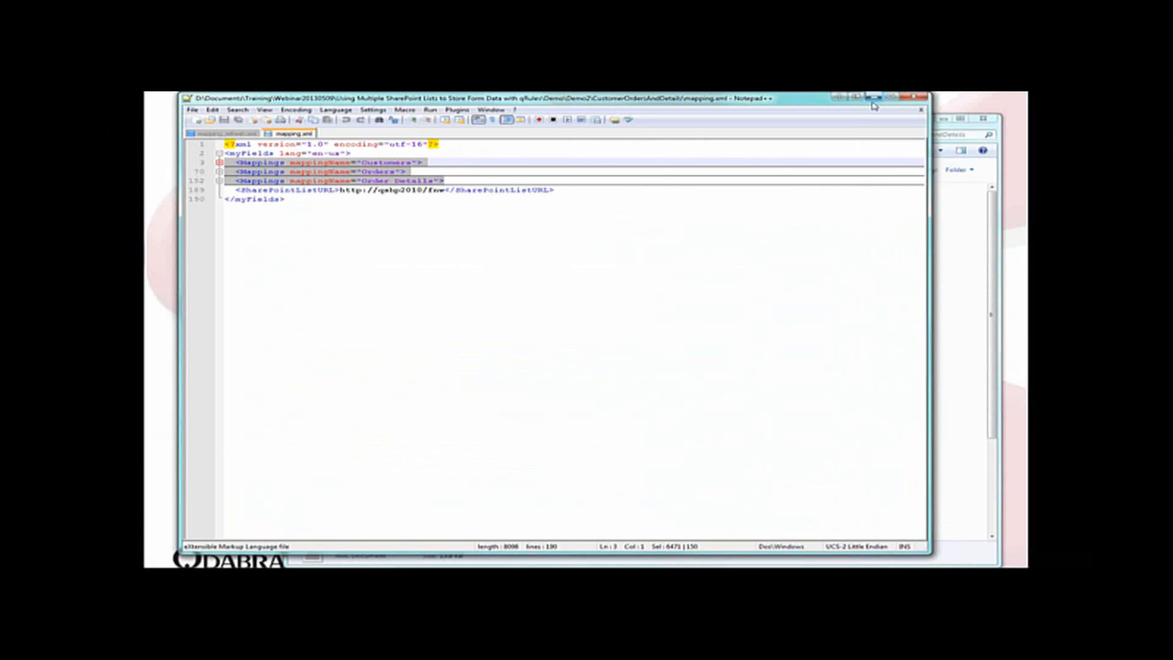
click(873, 98)
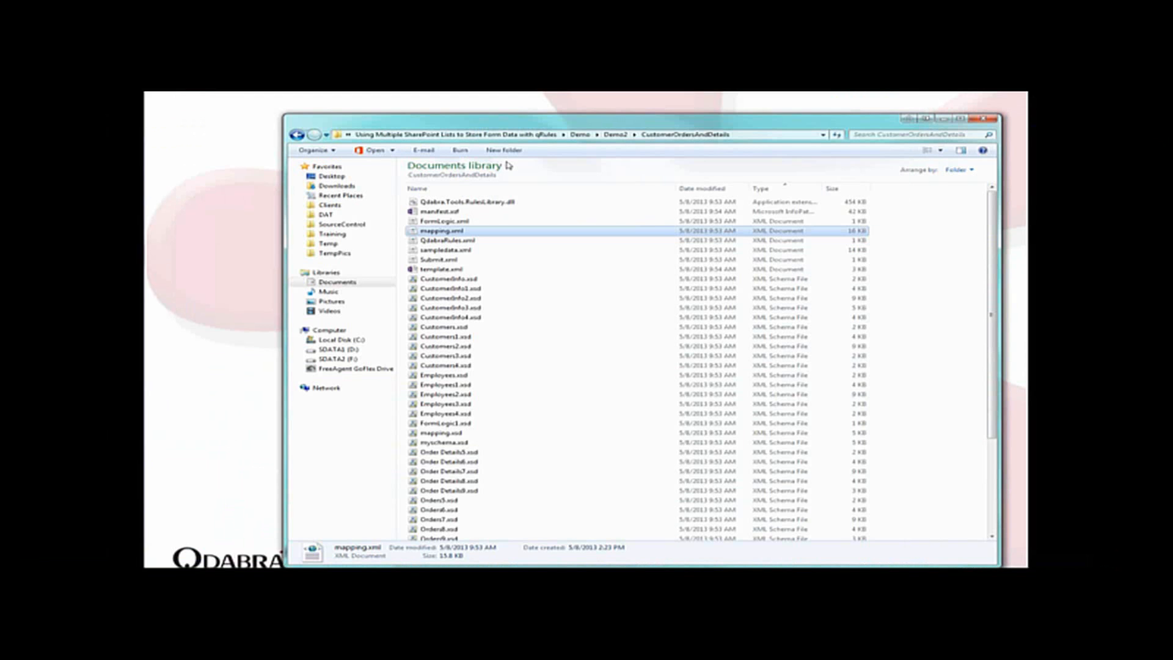
Go up from CustomerOrdersAndDetails to the Demo folder and open the Demo3 folder
click(615, 134)
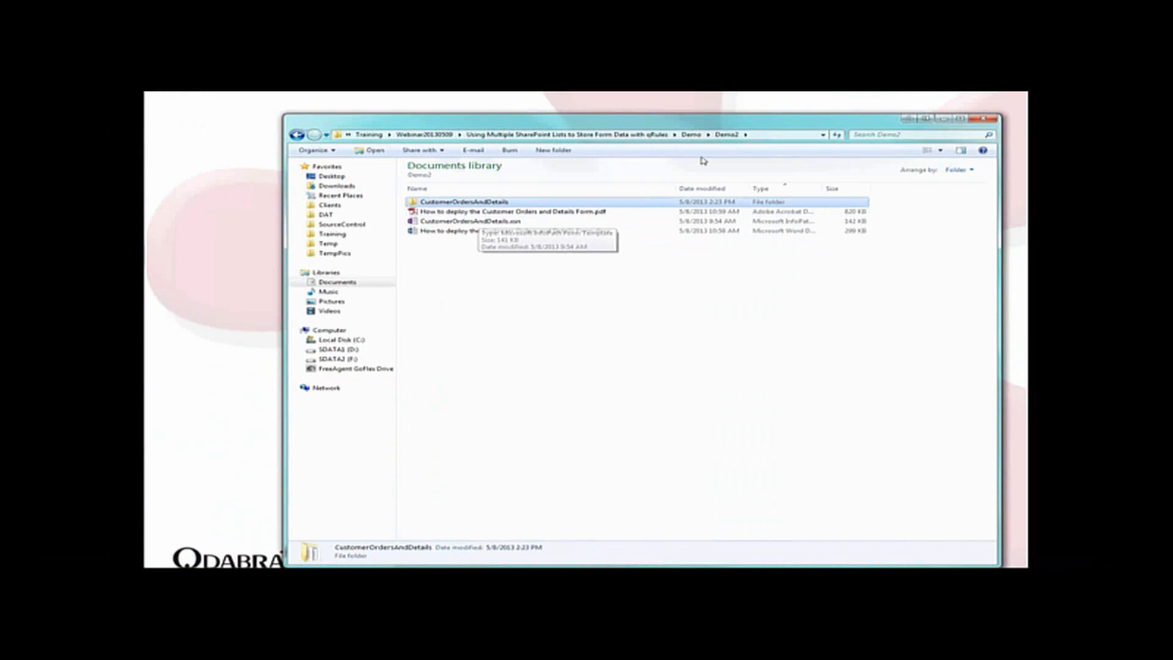
click(686, 137)
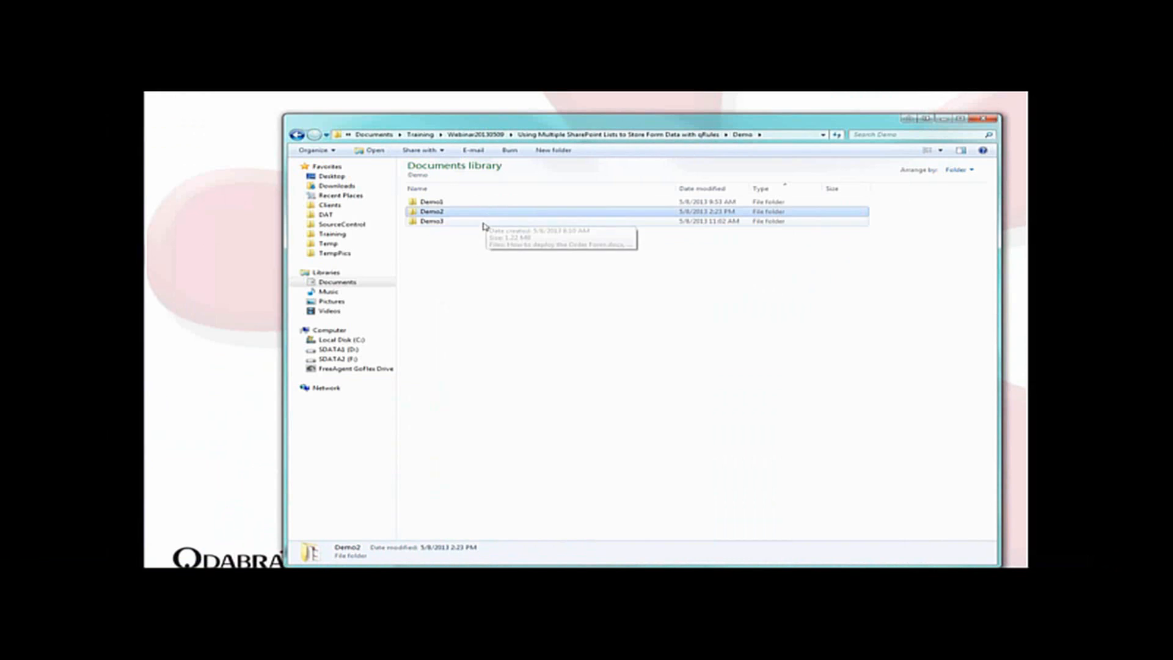
click(486, 226)
double_click(485, 221)
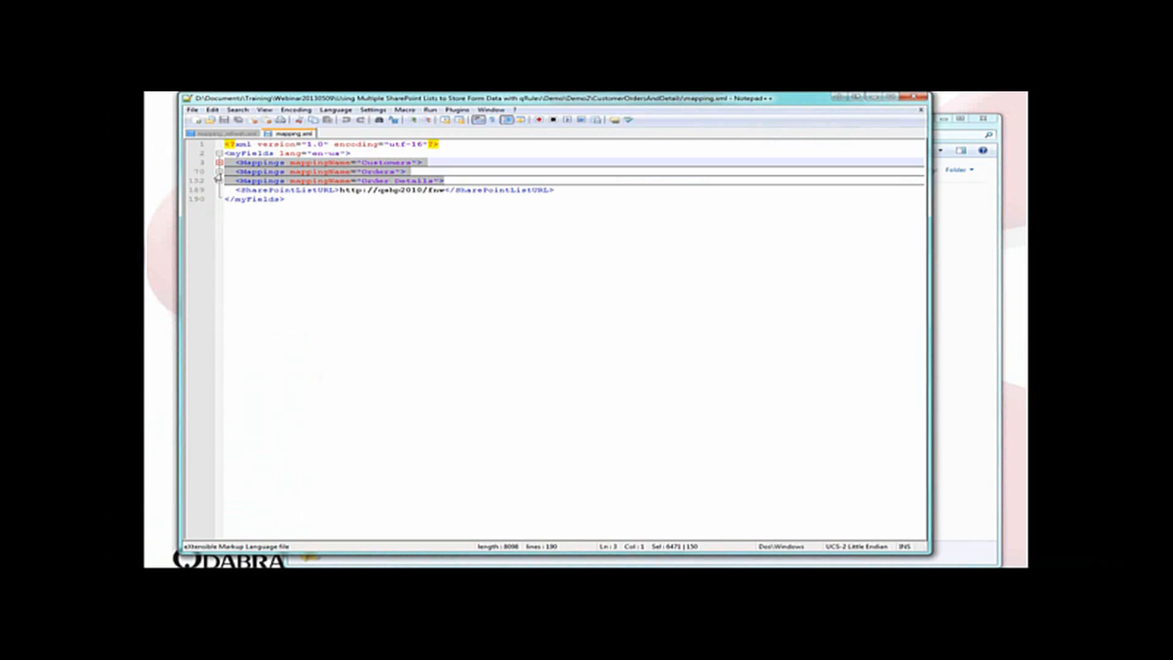
In mapping.xml's Orders mapping, append the filter [my:Employee != ''] to the RepeatingGroup path and select the whole path
click(218, 173)
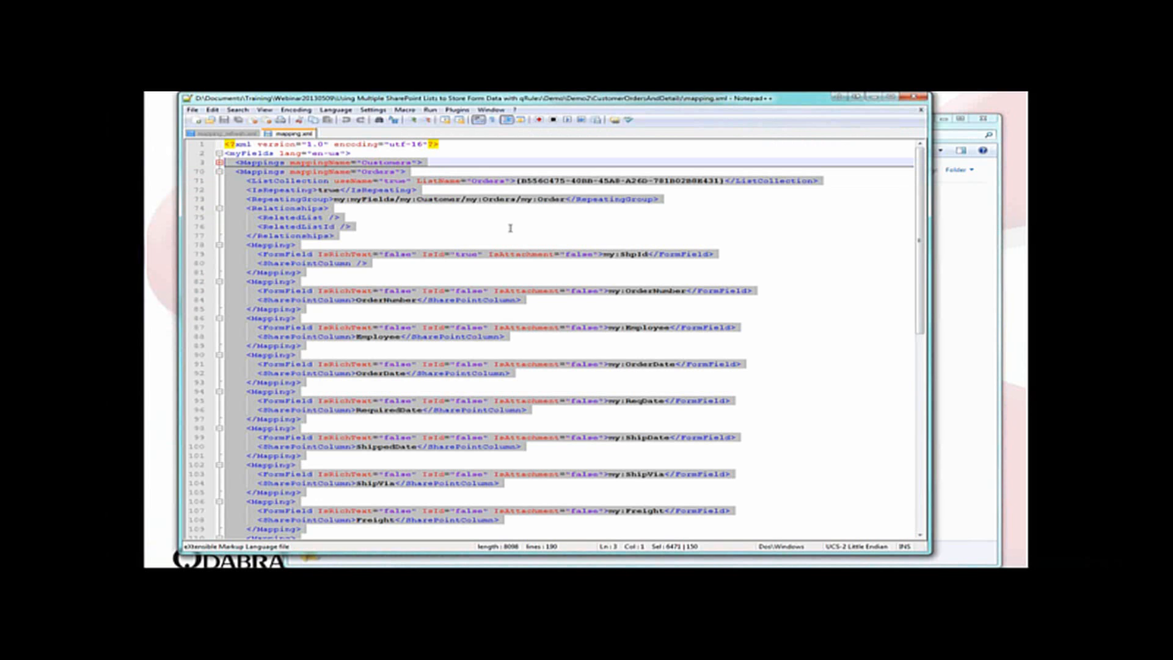
click(510, 228)
click(565, 199)
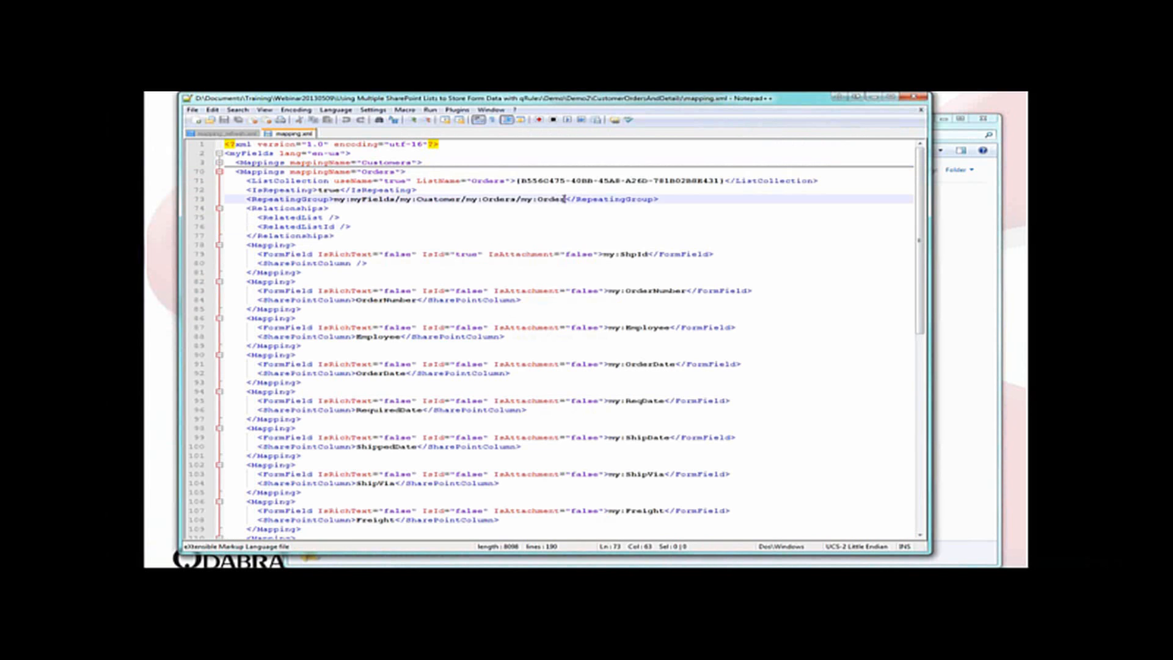
text(r)
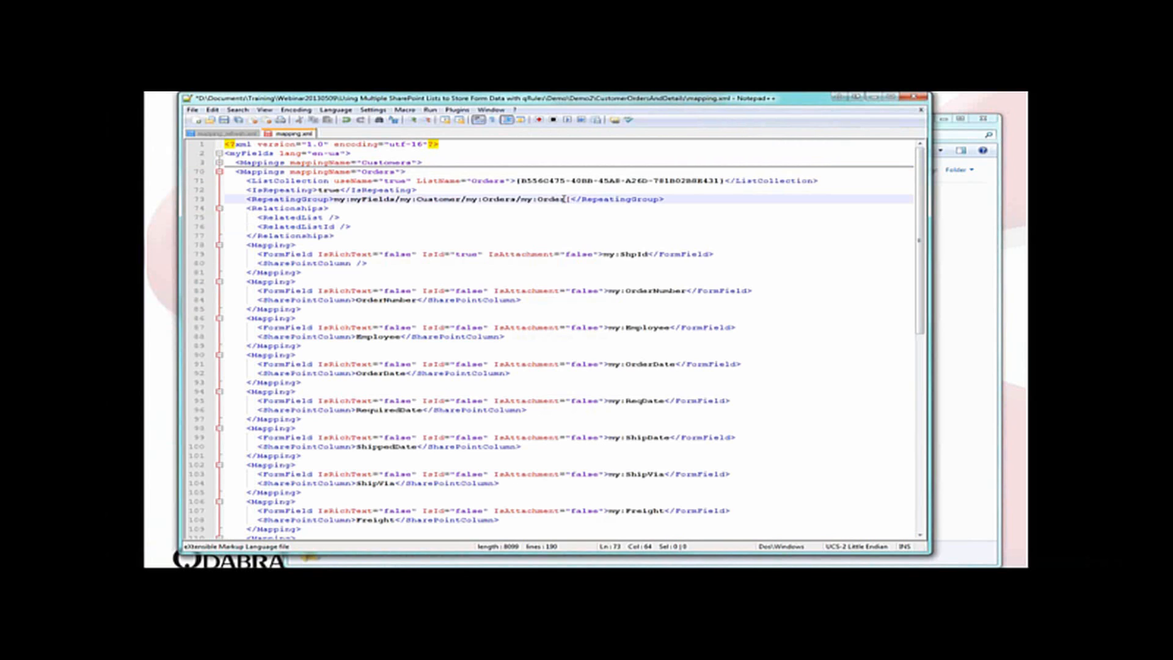
text([my:Employee != ''])
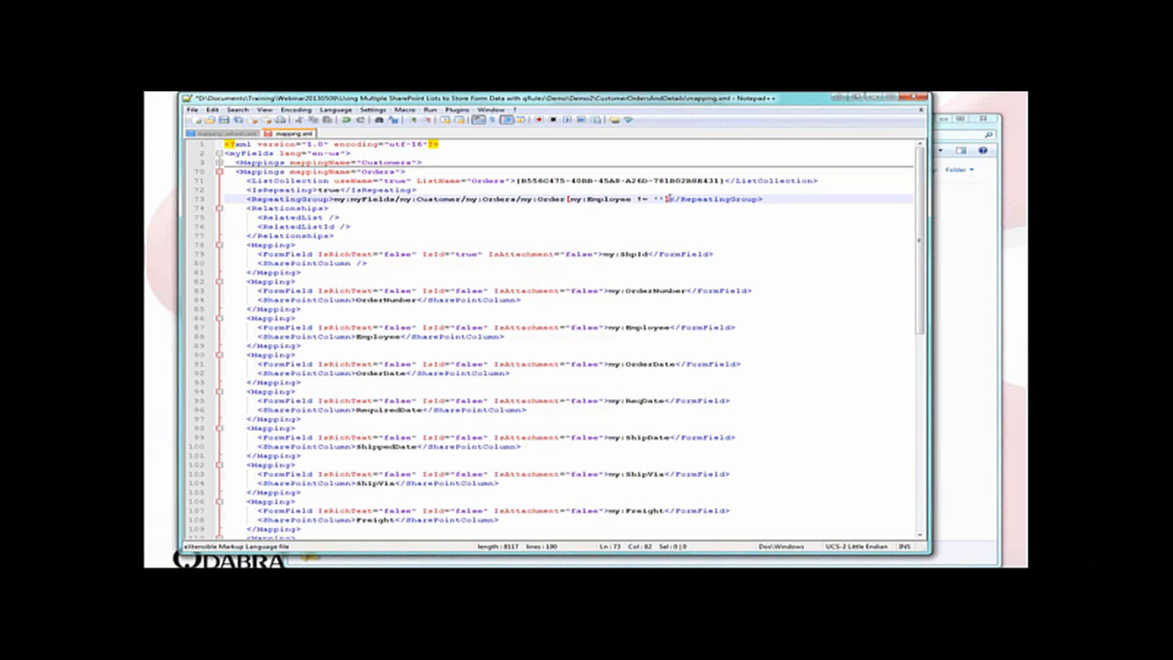
drag(671, 200, 337, 202)
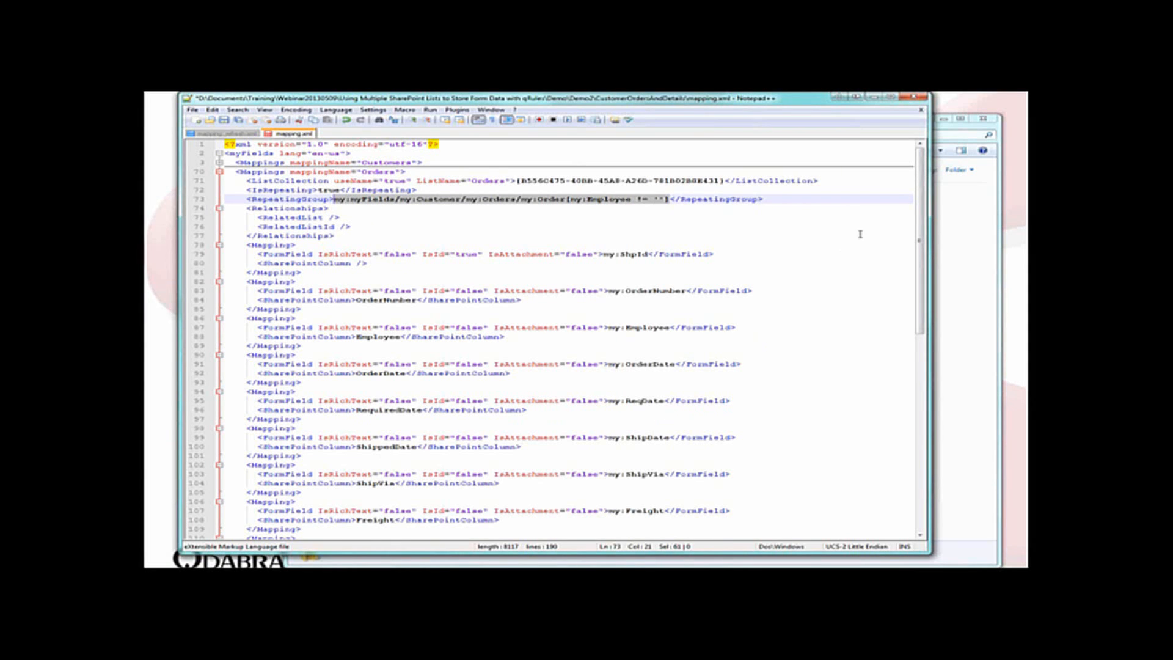
Switch to the Demo3 folder and open OrderForm.xsn in design mode
click(957, 259)
click(448, 211)
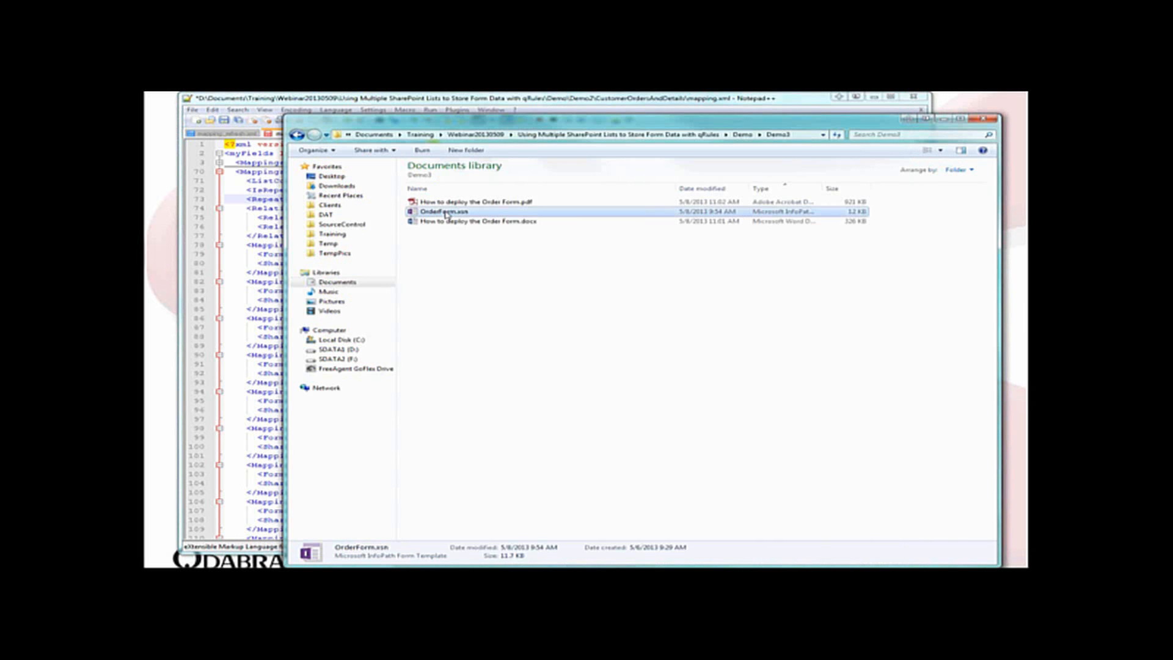
right_click(447, 213)
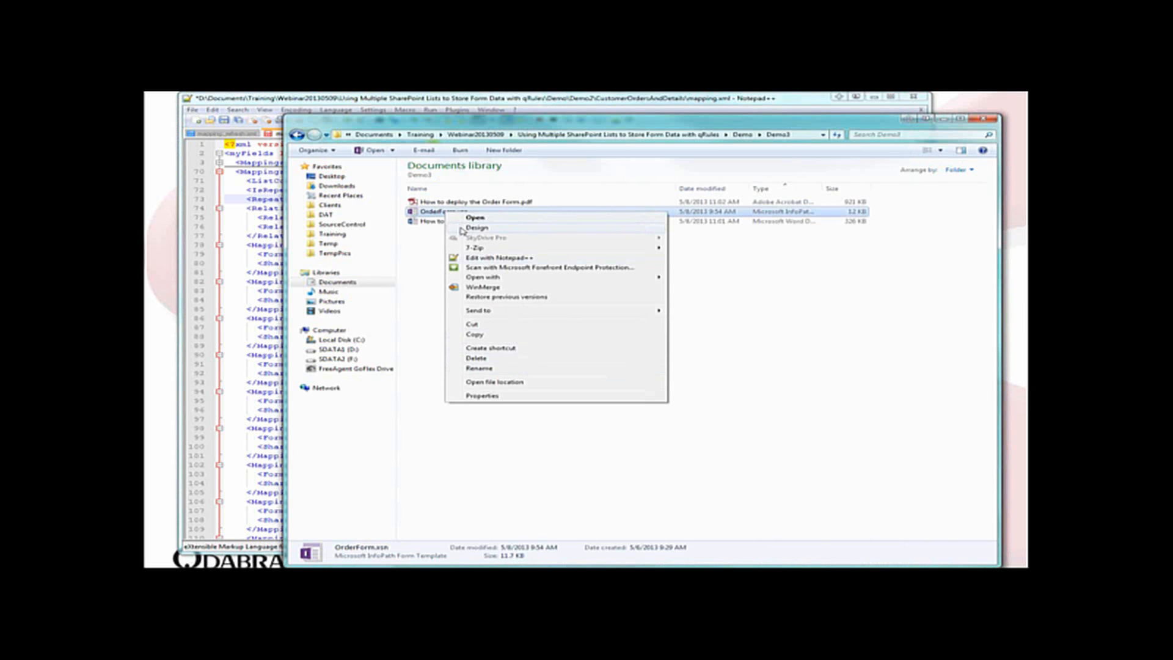
click(477, 228)
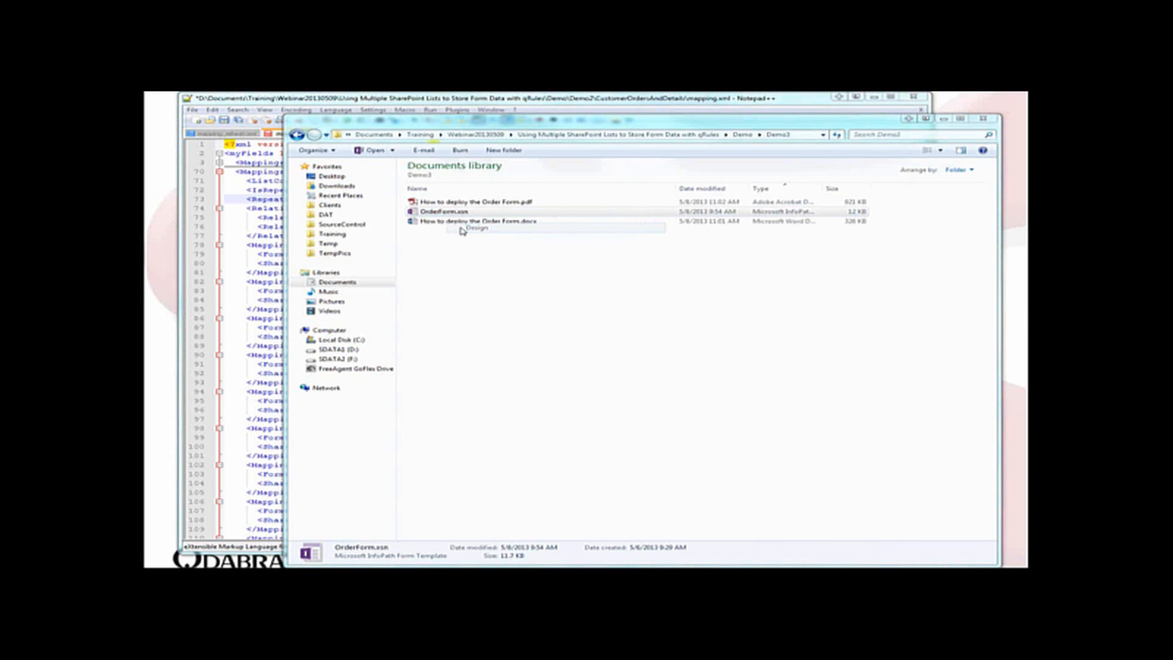
scroll(812, 271, down, 5)
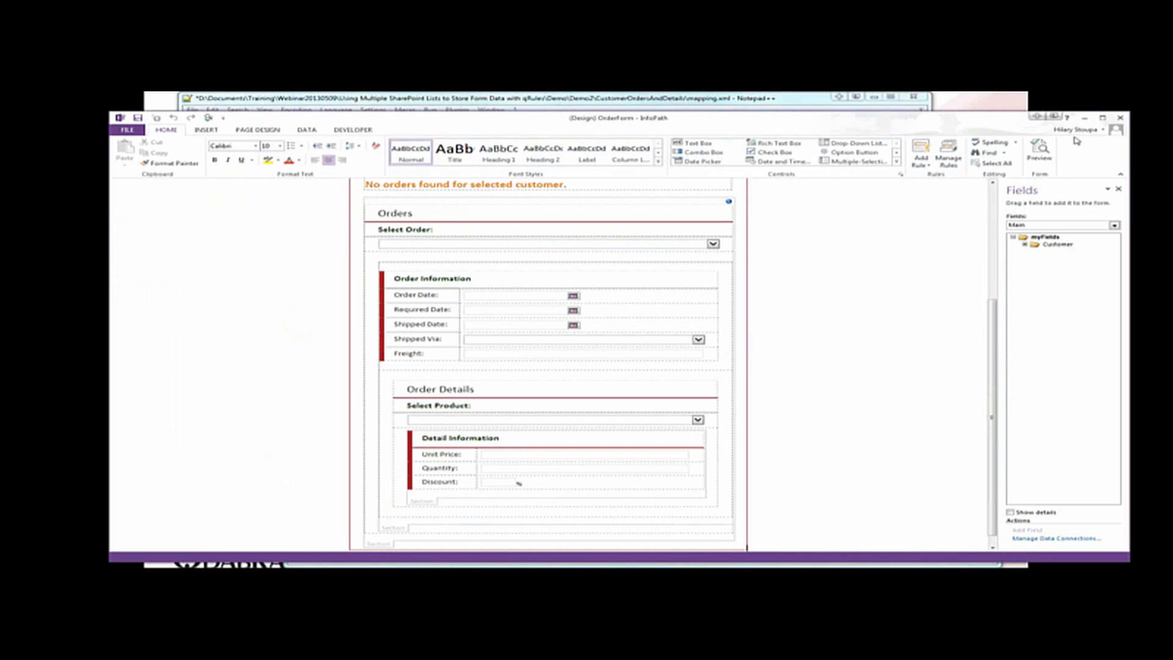
Preview the order form and select the customer Die Wandernde Kuh and its order dated 08-14-97
click(1042, 148)
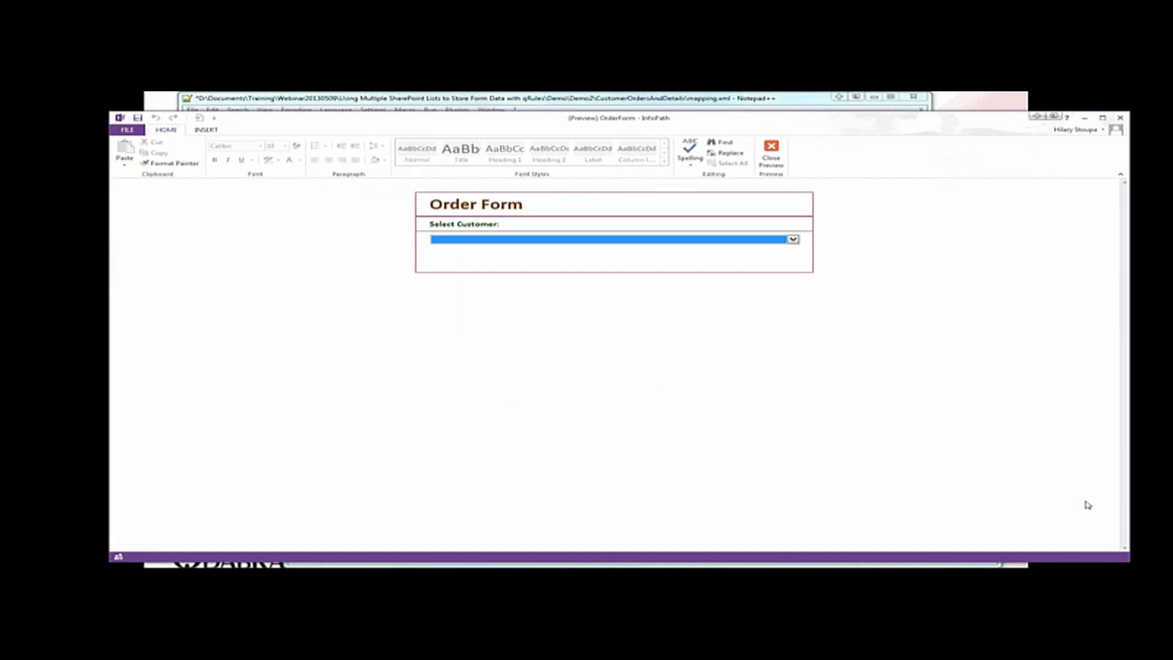
click(793, 240)
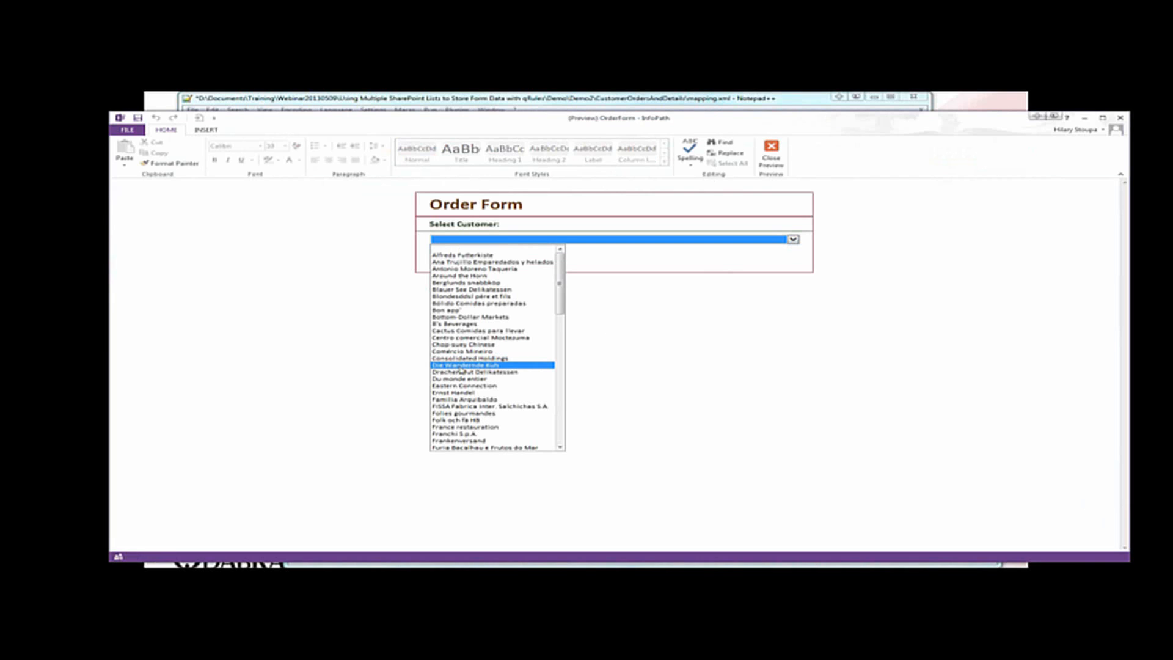
click(462, 366)
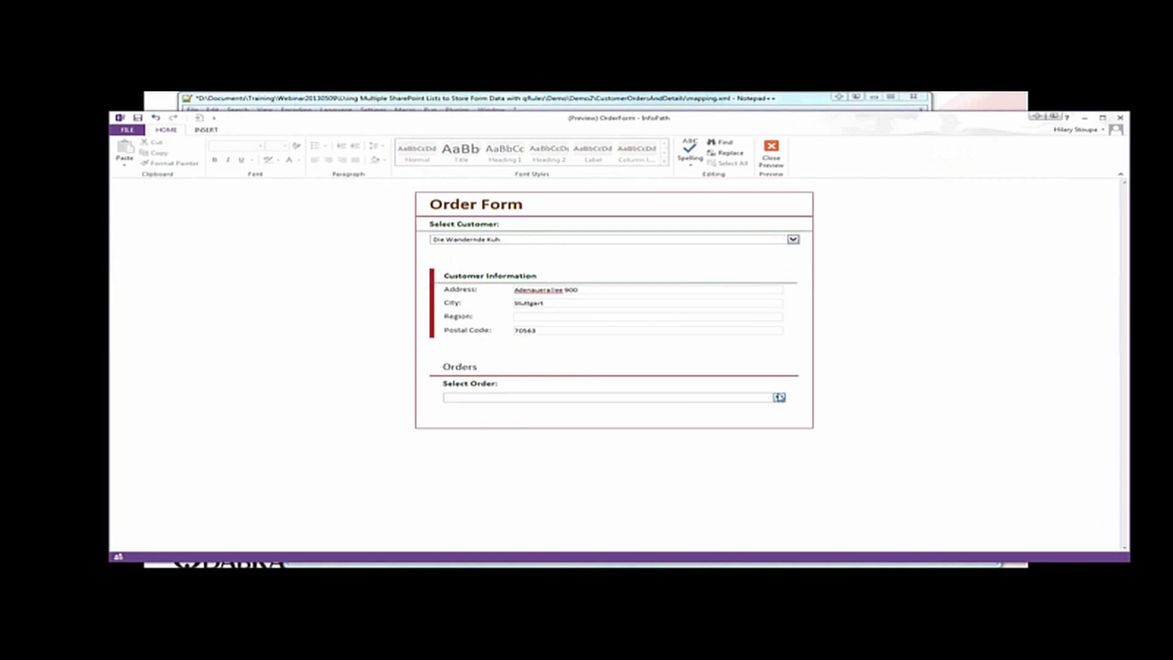
click(779, 397)
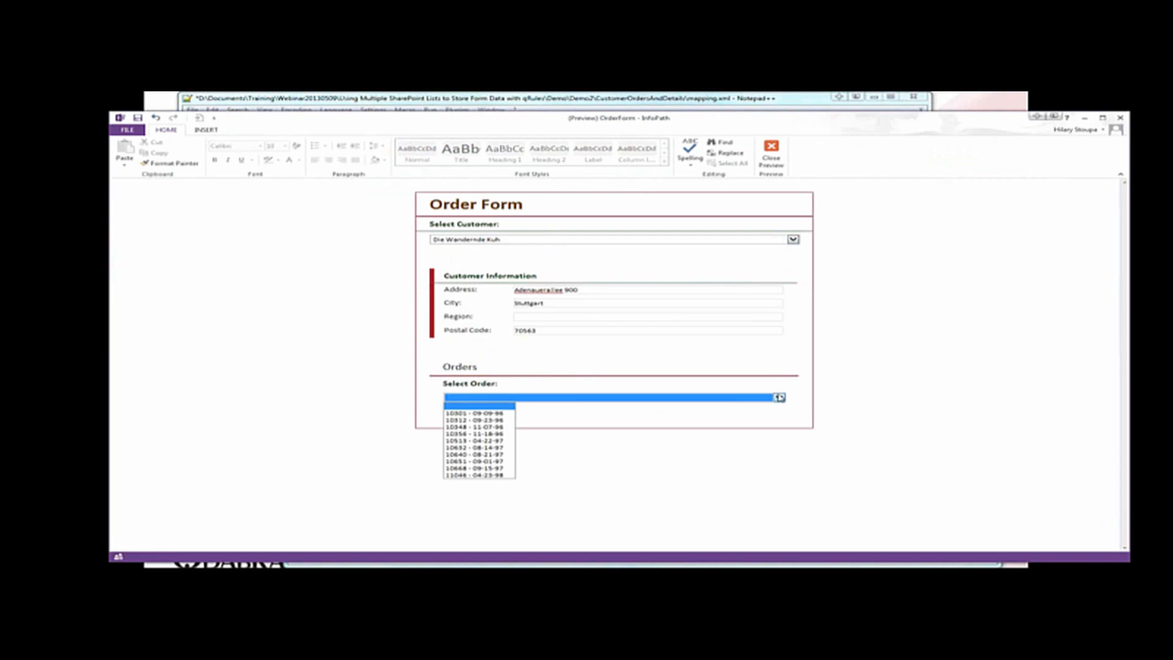
click(462, 449)
scroll(833, 425, down, 2)
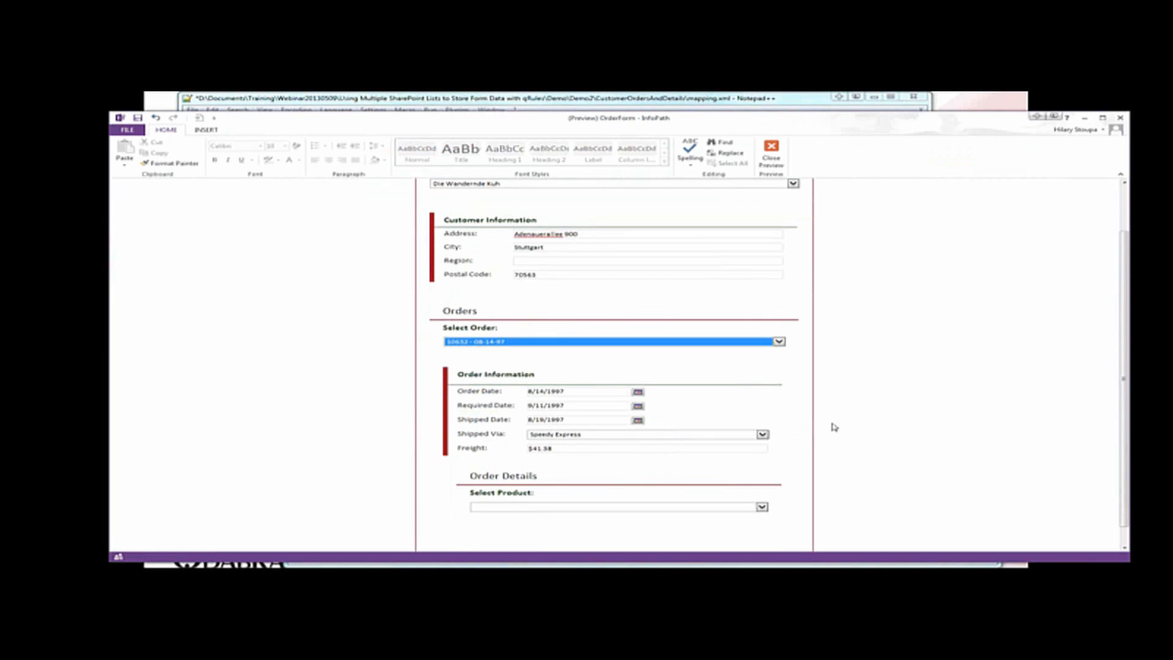
Select the product Geitost under Order Details and review the populated form from its detail information up to the customer
scroll(834, 427, down, 1)
click(686, 487)
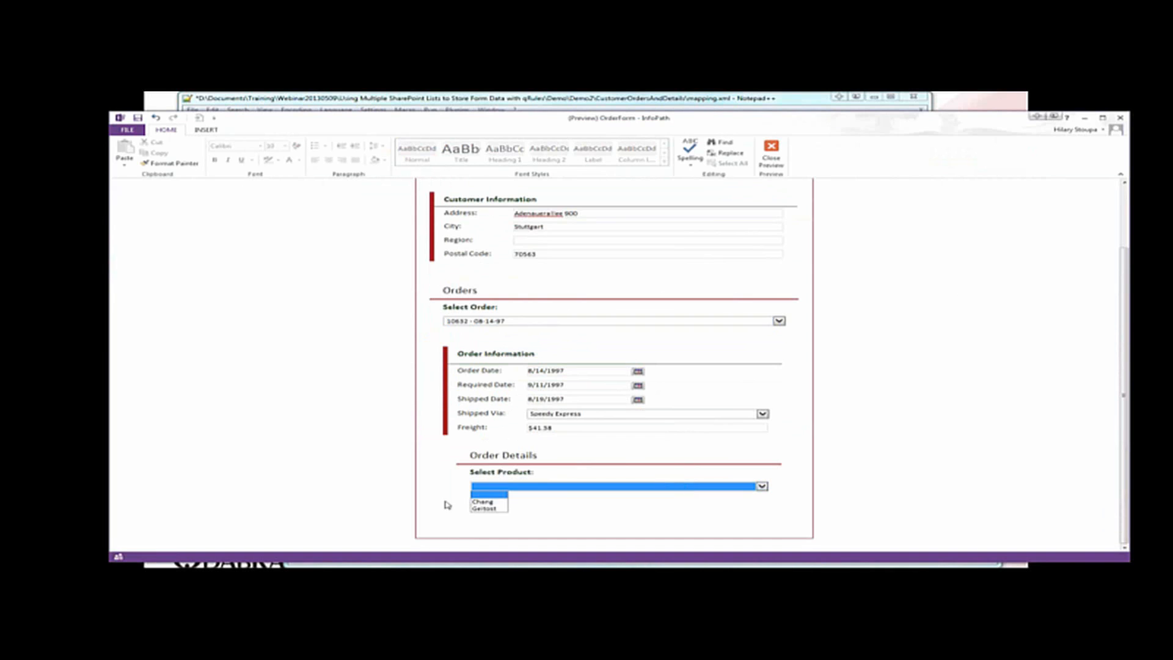
click(482, 508)
scroll(918, 461, down, 2)
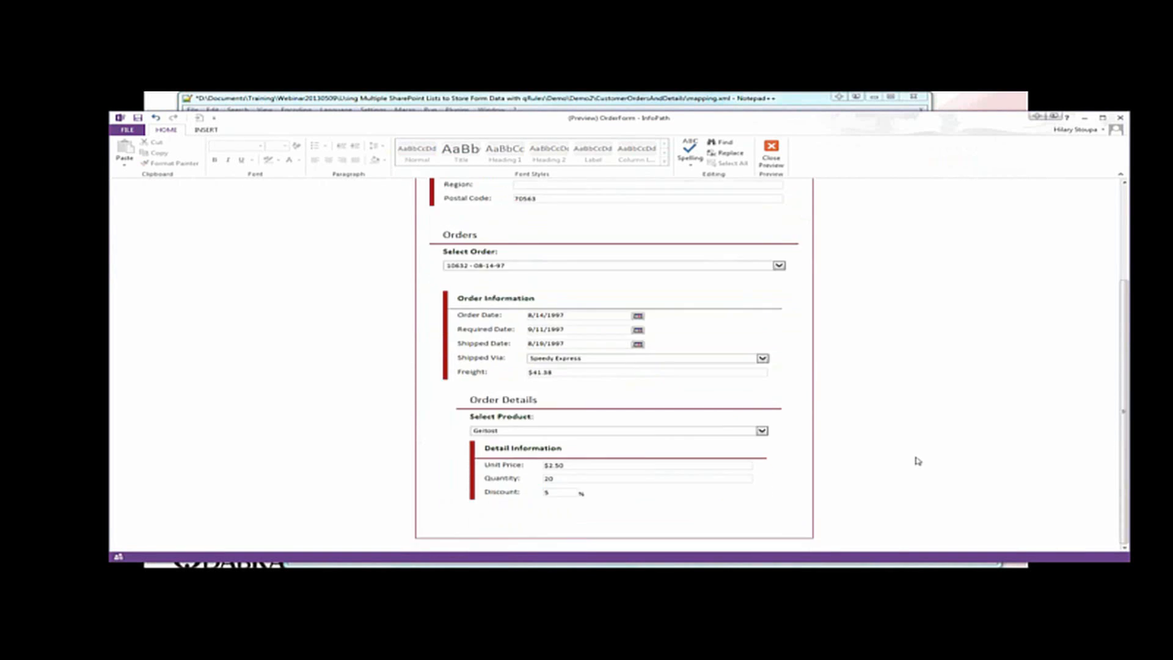
scroll(918, 461, up, 5)
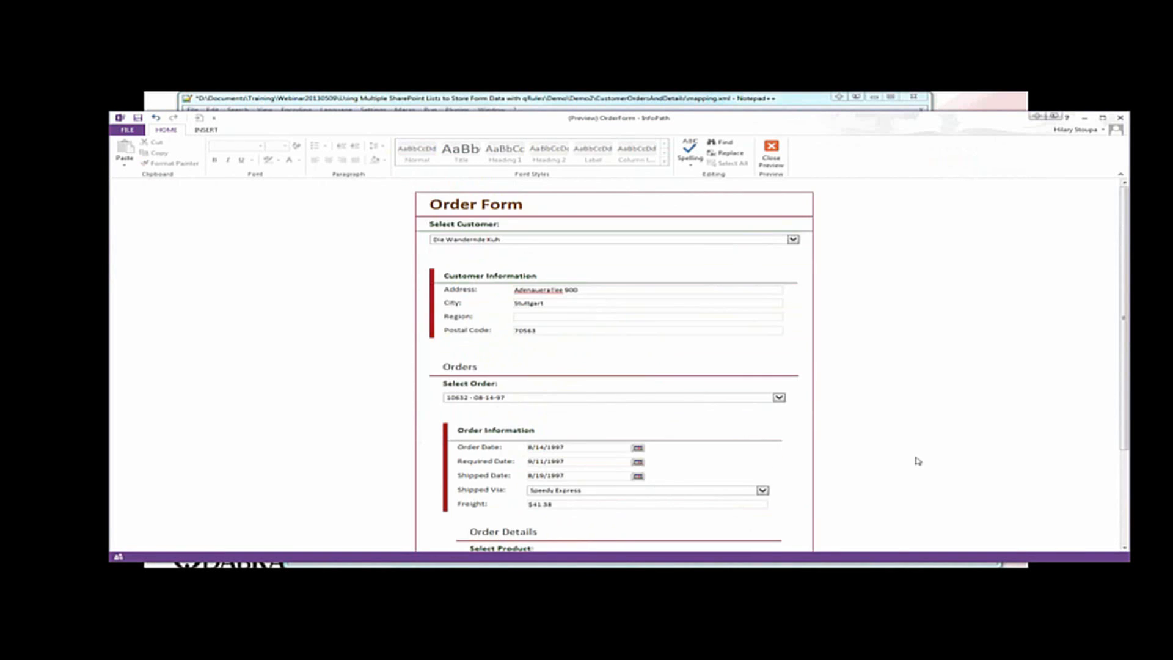
Close the preview and show the Get Customer and Order Data rule of the Select Customer field
click(771, 162)
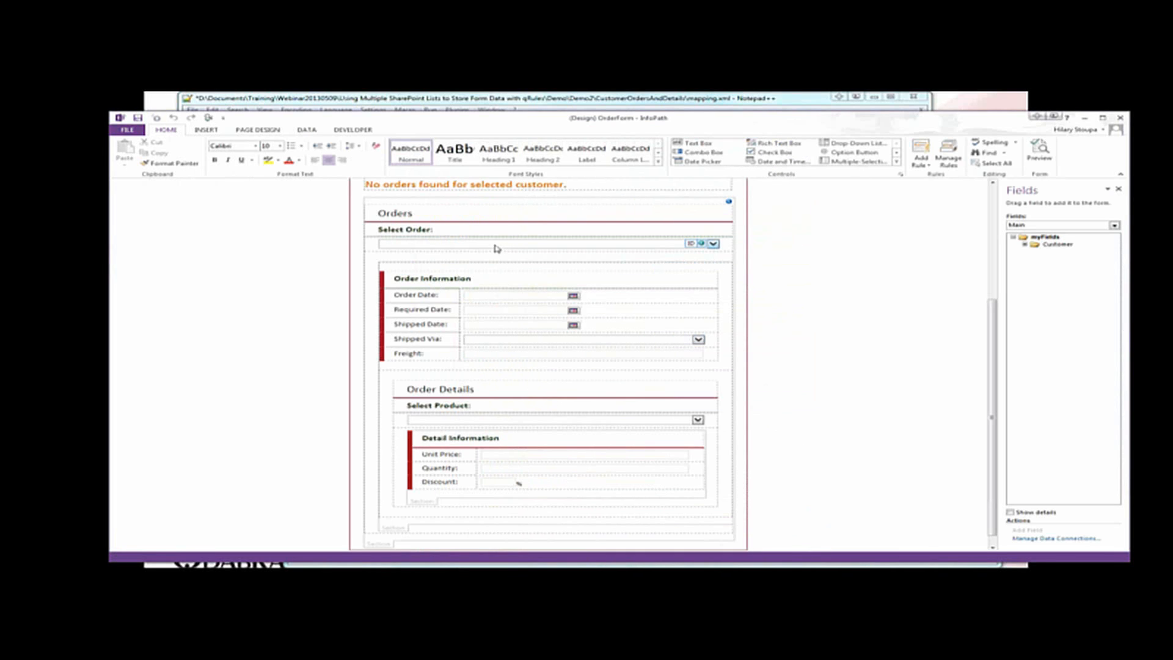
scroll(497, 248, up, 5)
click(496, 244)
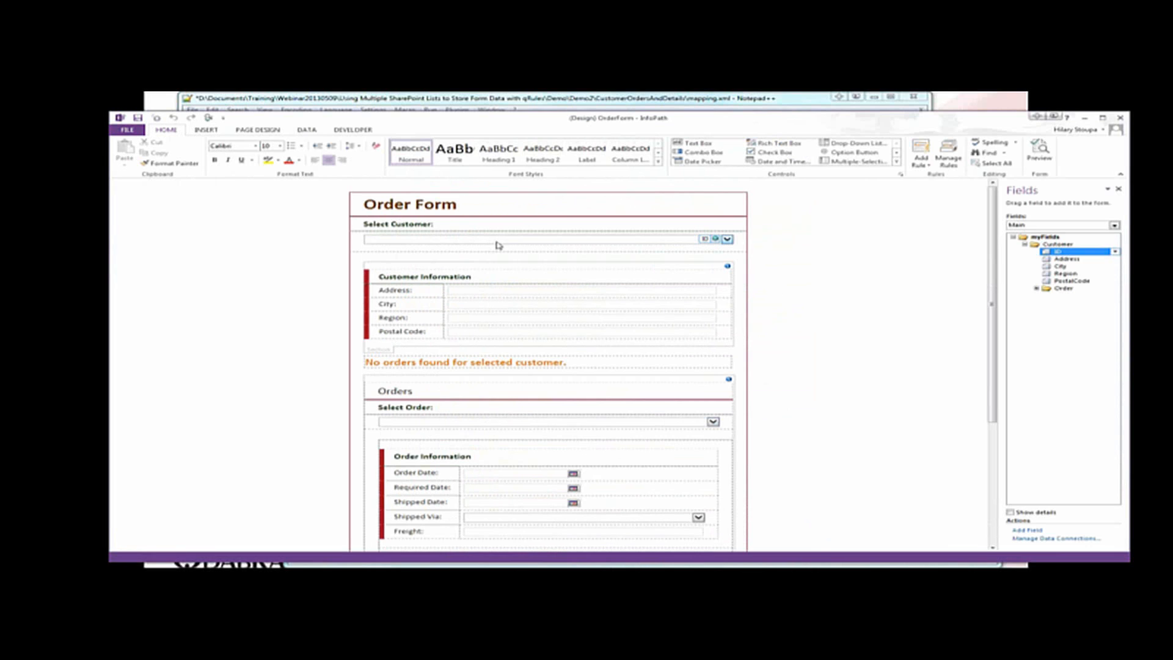
click(948, 156)
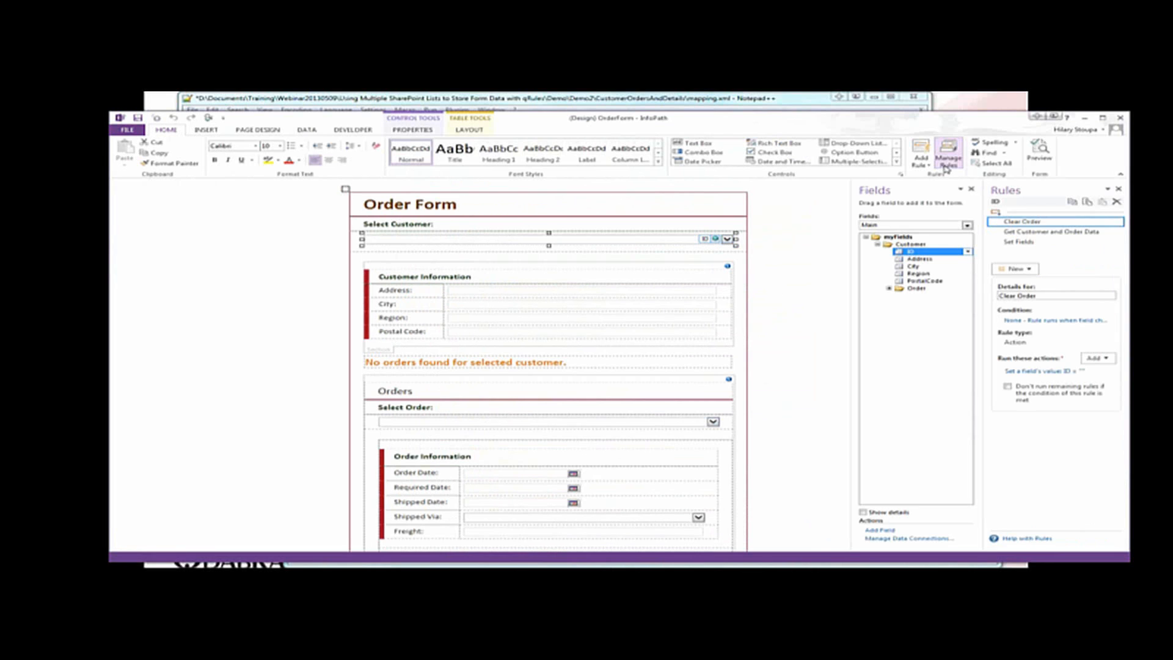
click(1042, 232)
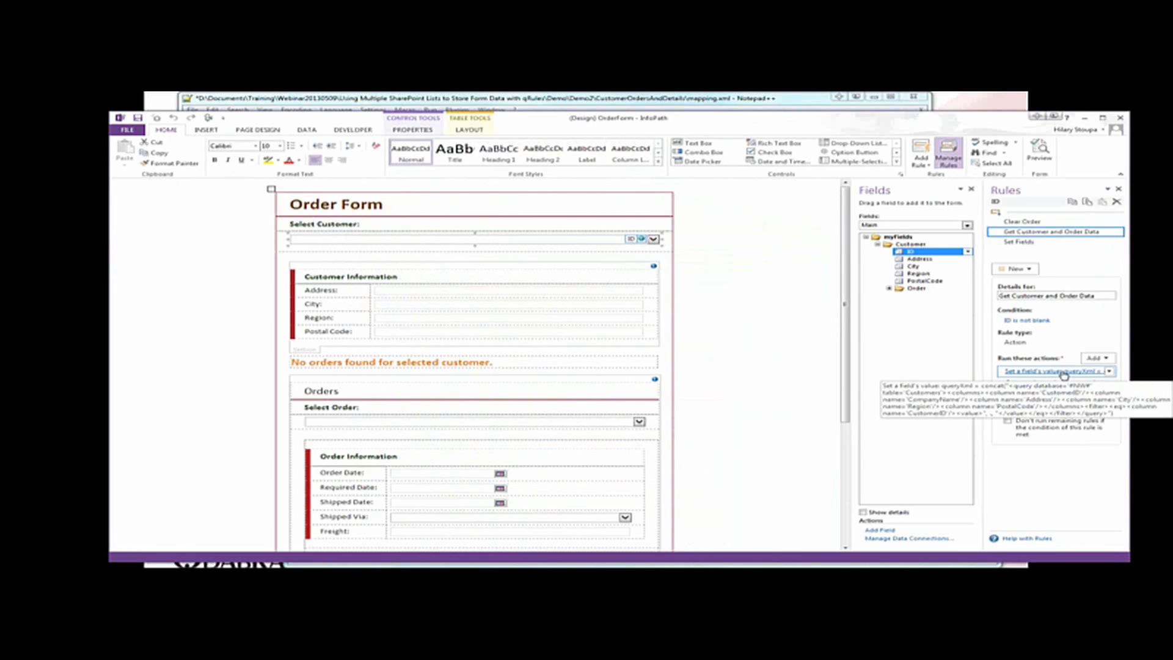
Examine the query formula in the rule's first set-field action, including its filter on CustomerID, then close it without changes
click(1009, 384)
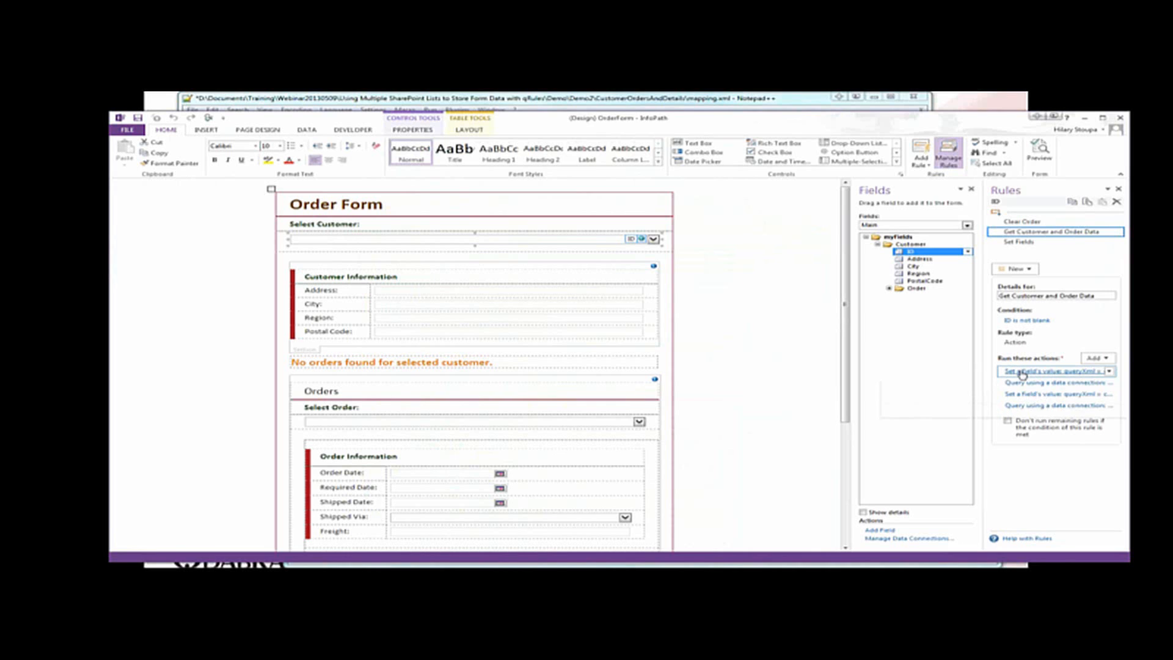
click(1027, 371)
click(755, 344)
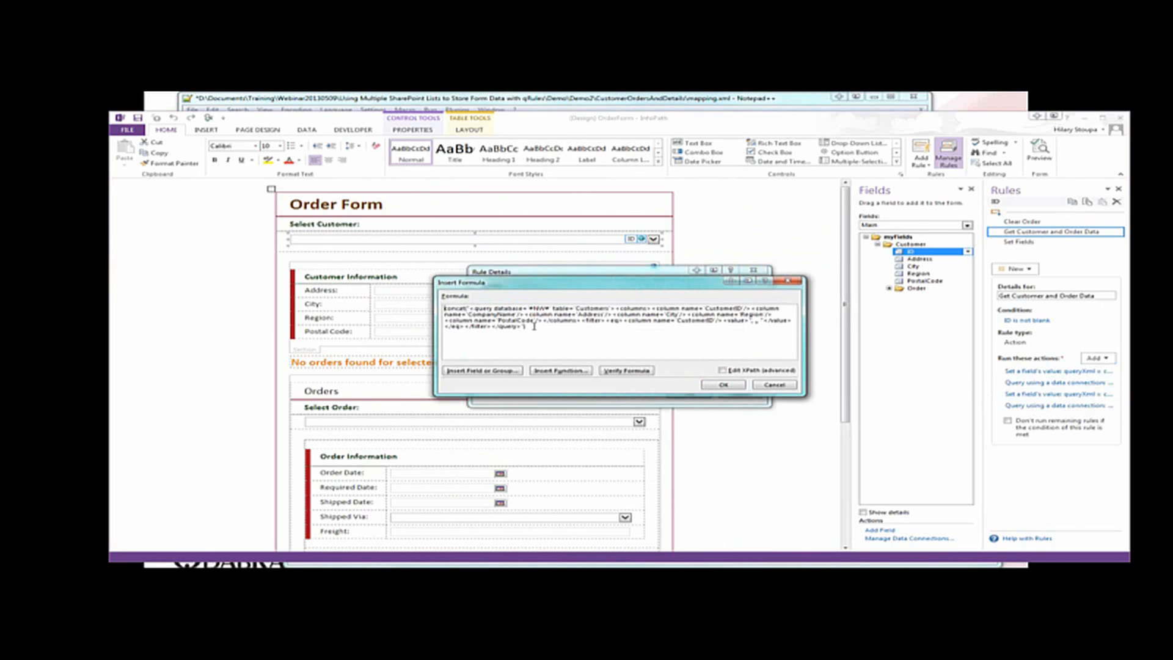
double_click(593, 321)
double_click(694, 320)
click(756, 322)
double_click(756, 322)
click(667, 412)
click(773, 385)
click(741, 393)
click(747, 352)
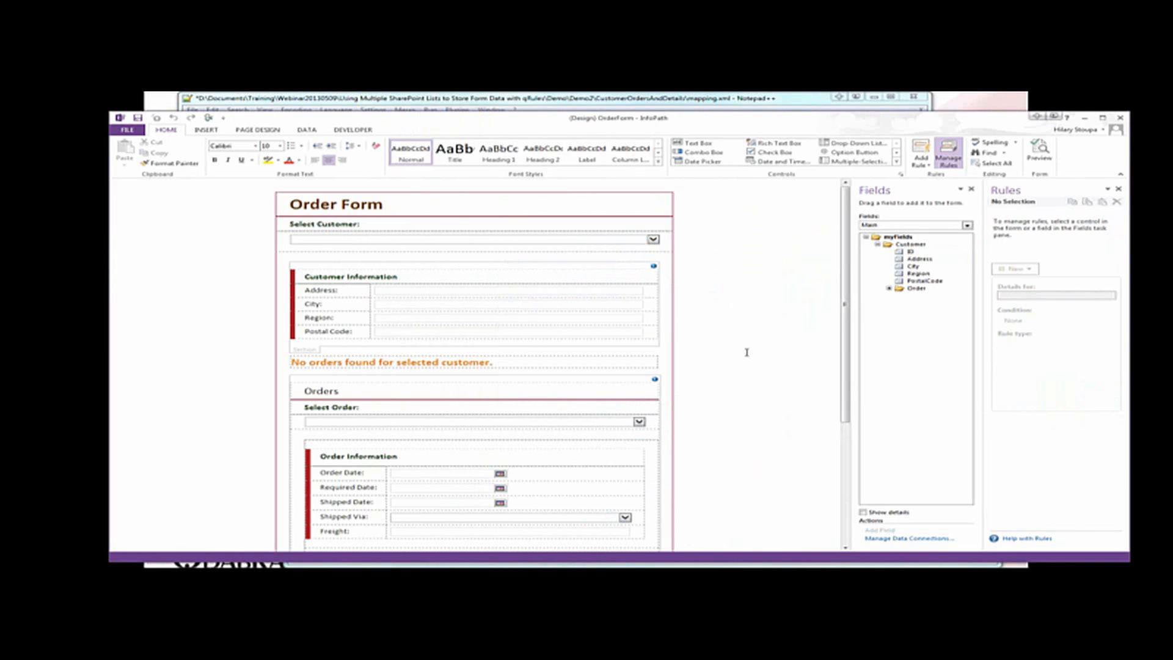
Close the OrderForm design and advance the presentation to the "Qdabra = Your GoTo Resource" slide
scroll(747, 352, down, 5)
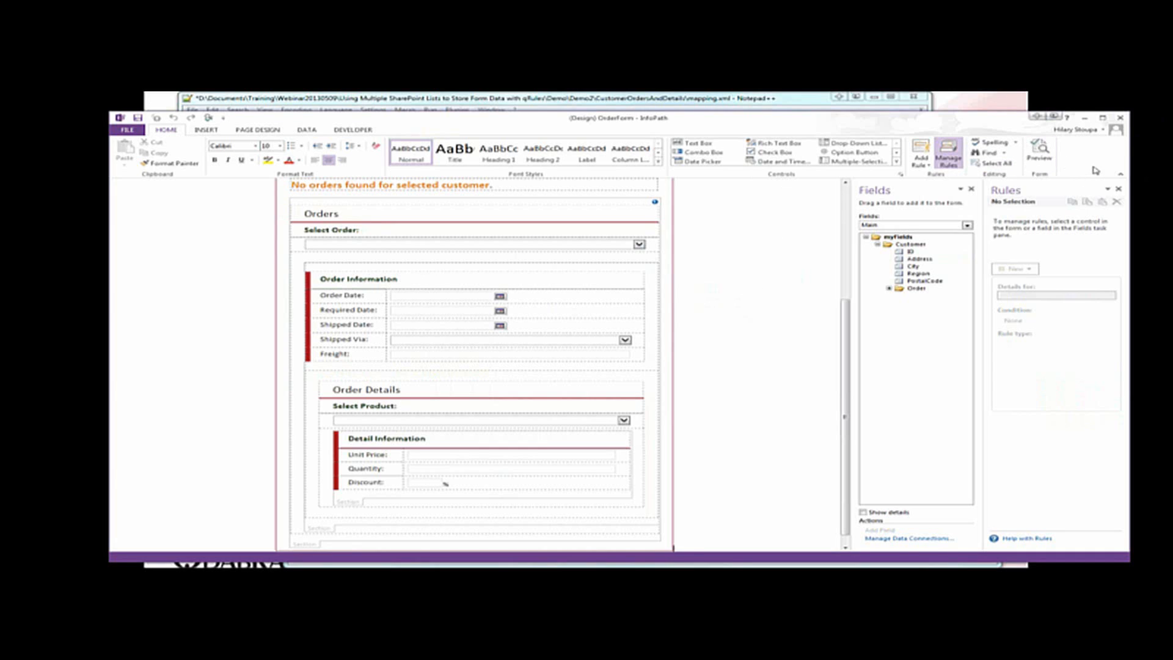
click(1120, 120)
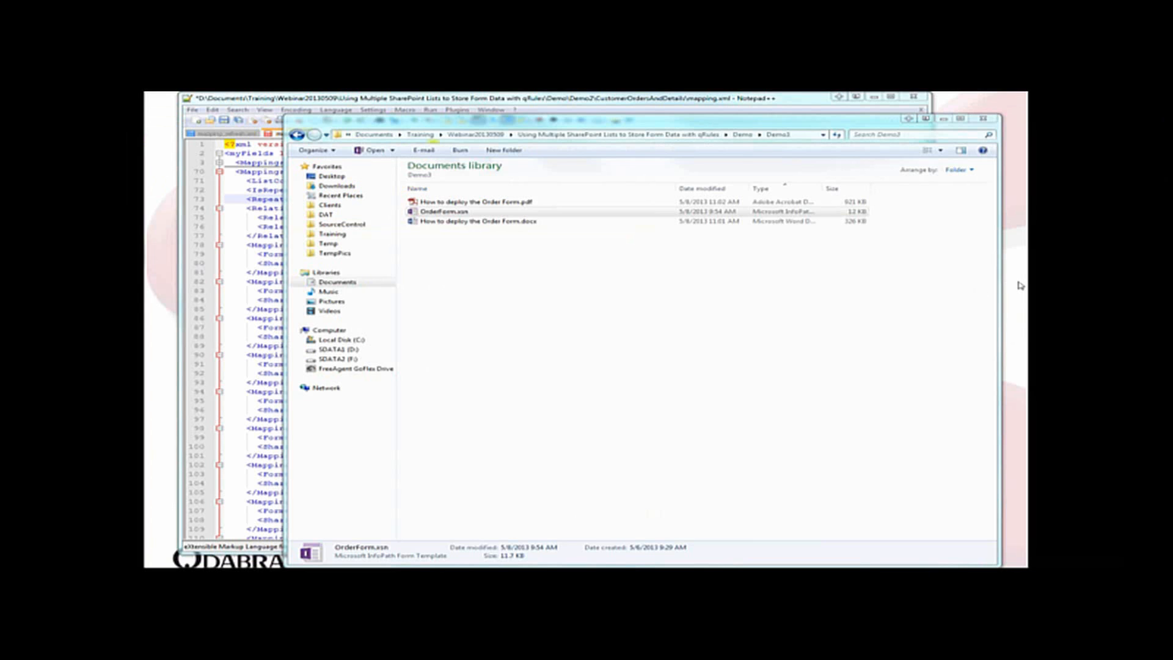
click(1010, 288)
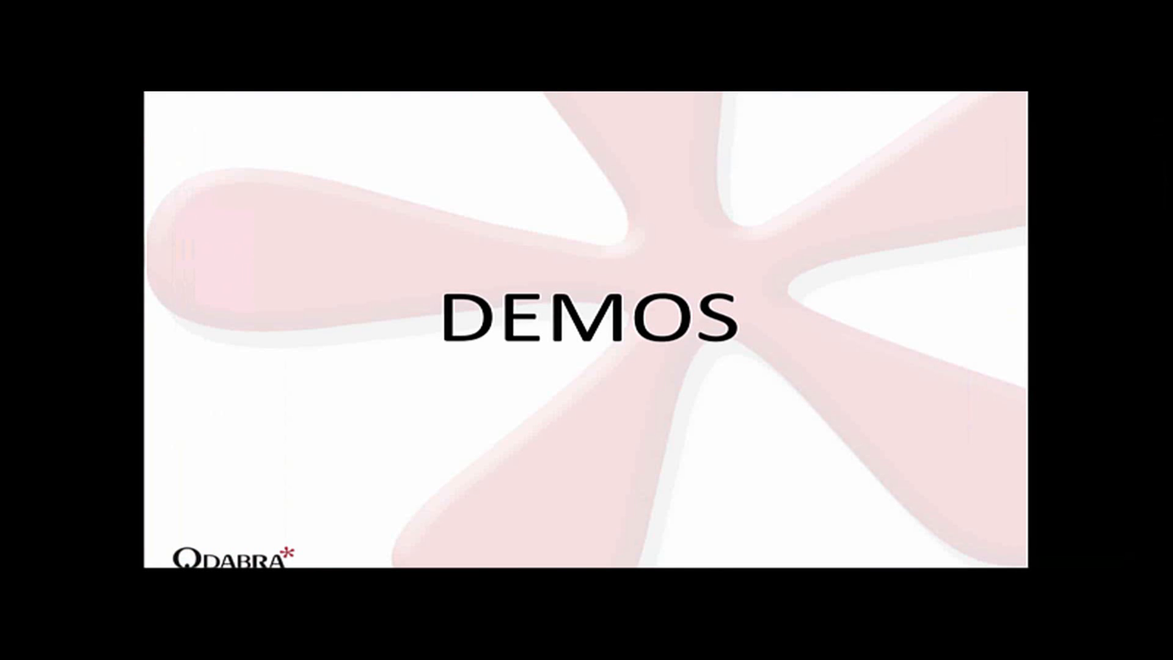
key(Right)
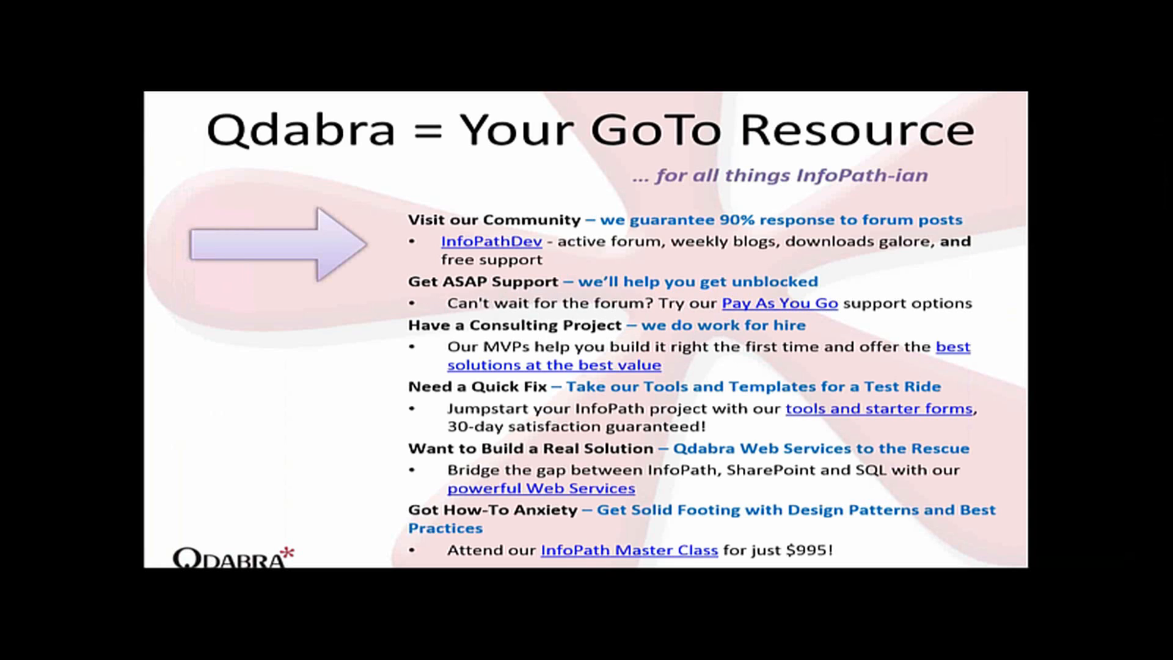